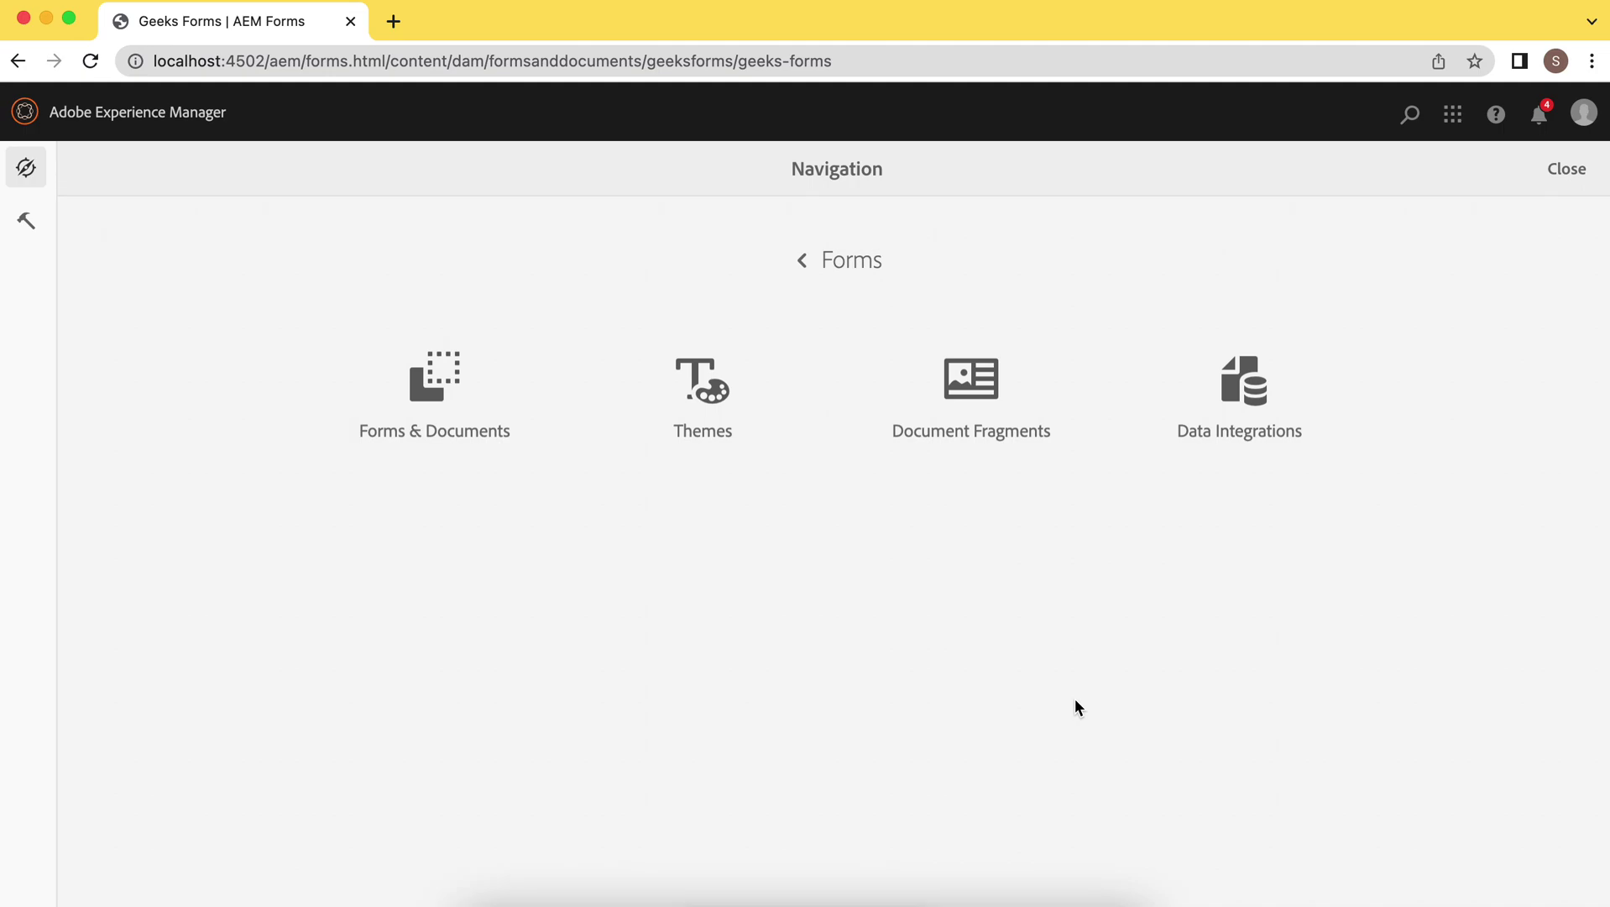
Go to the Data Integrations page listing the Geeks, Books and Microsoft Dynamics models
left_click(1240, 420)
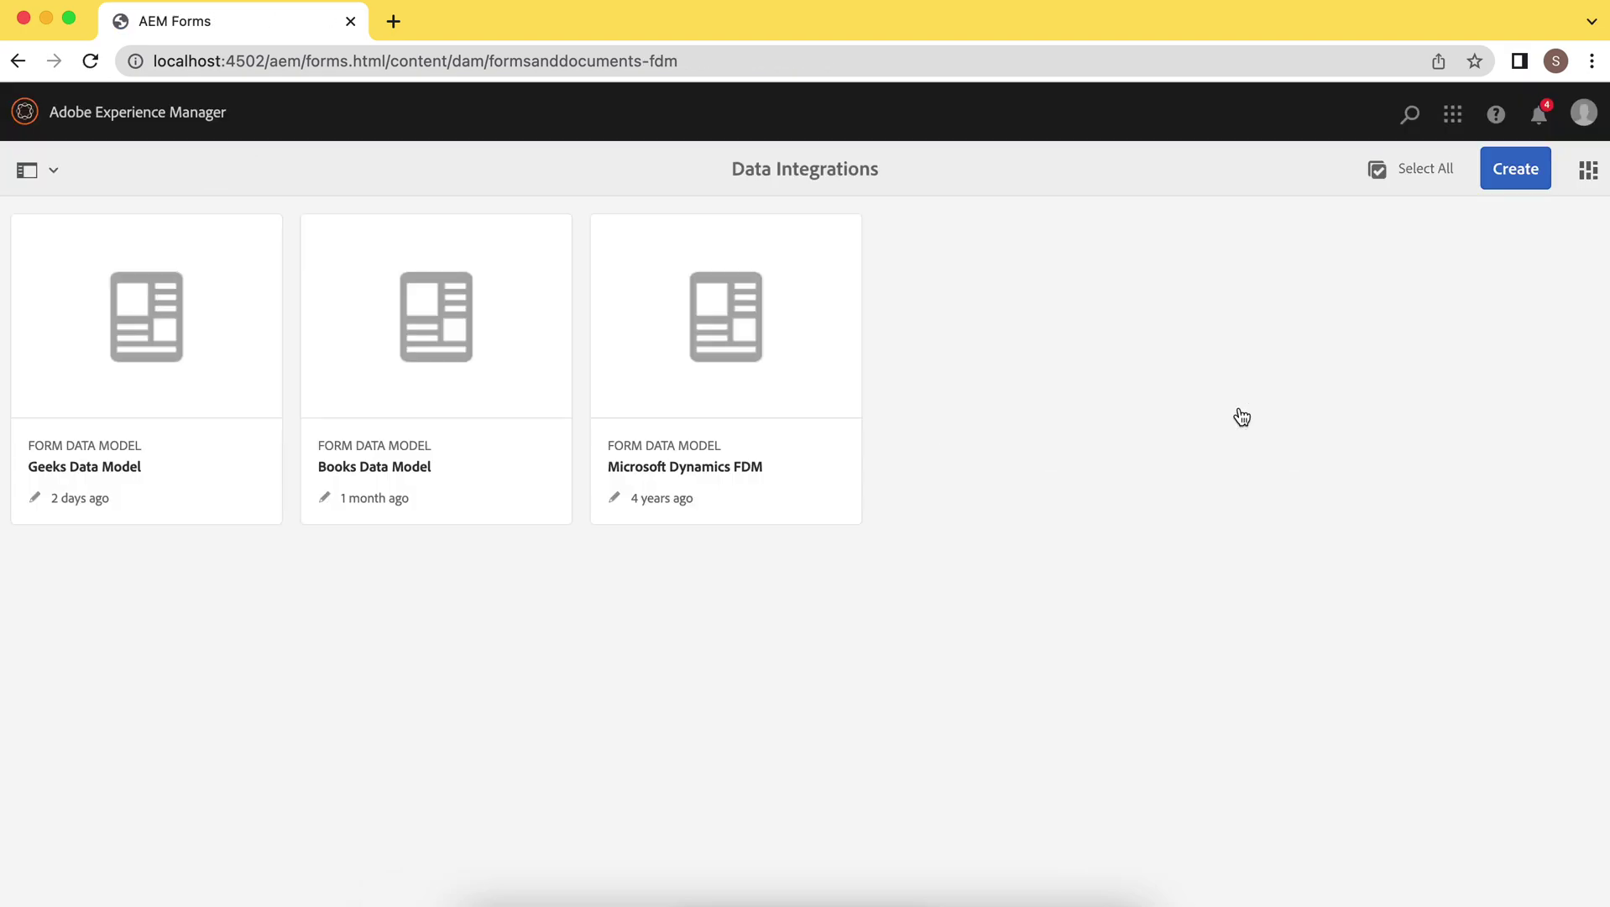
Create a form data model titled 'Prefil Model' on the Geeks_DS source and dismiss the confirmation
left_click(1511, 172)
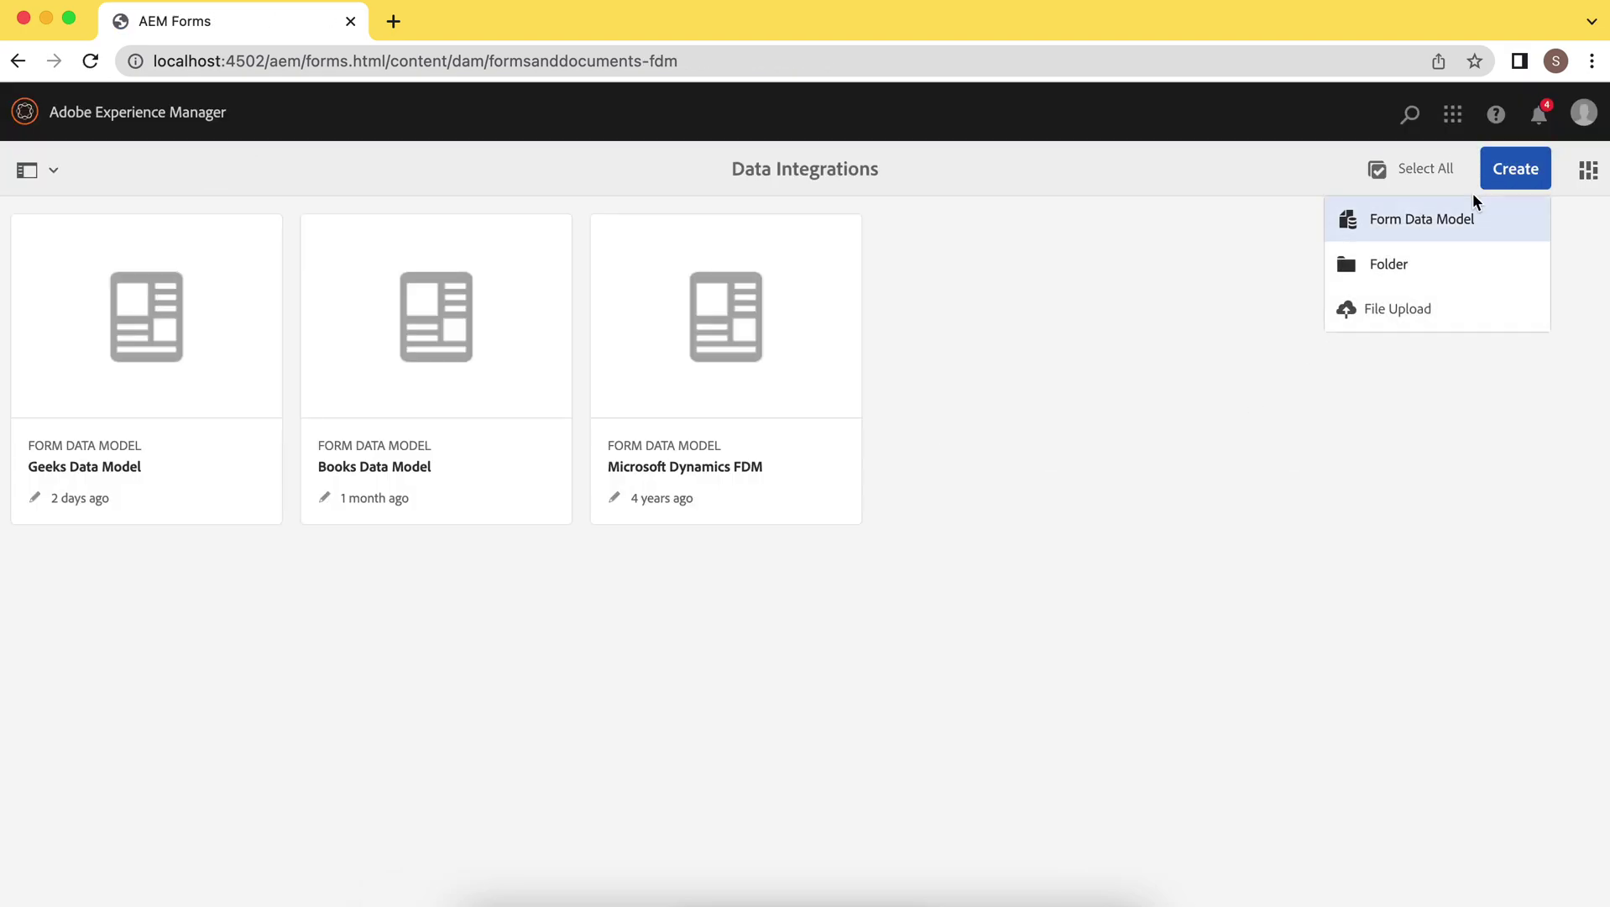
left_click(1440, 222)
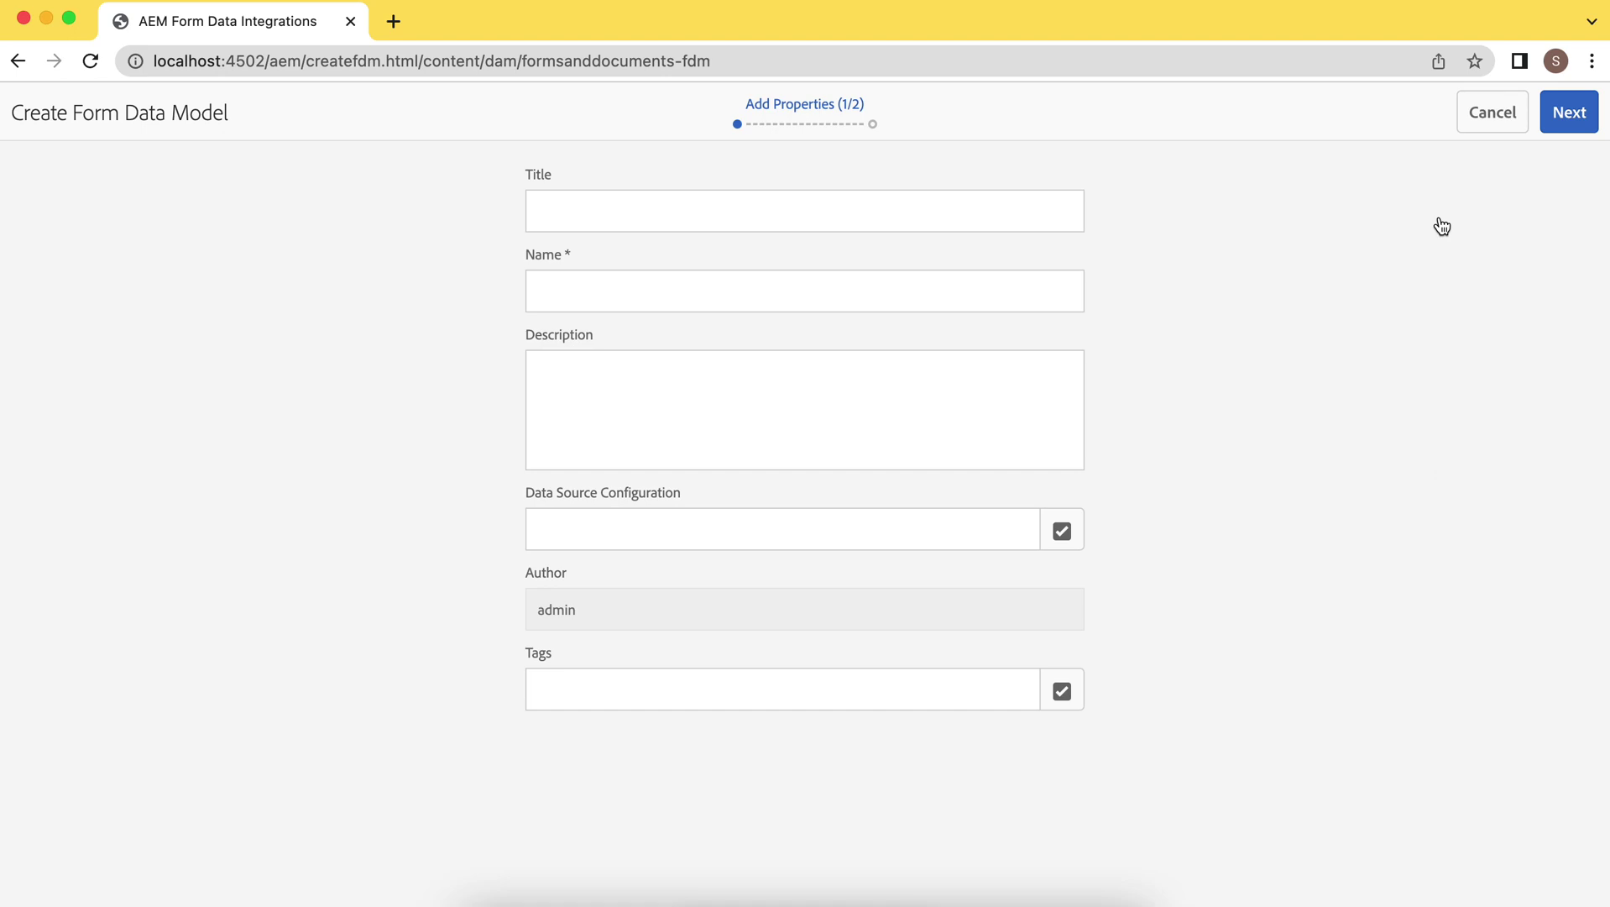
left_click(619, 213)
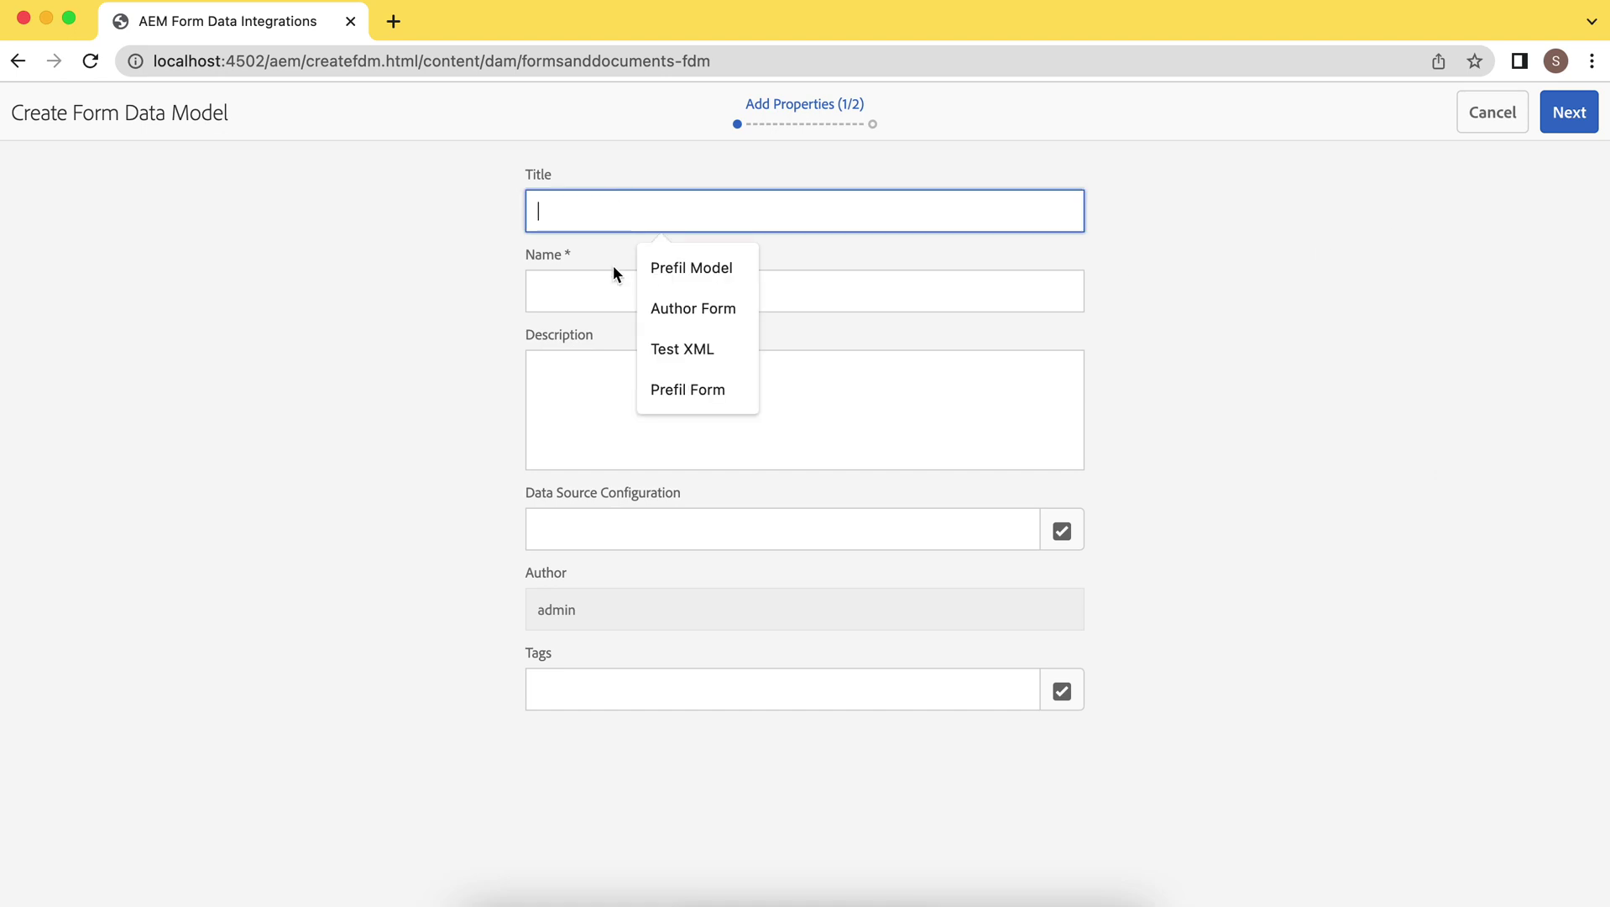
left_click(678, 266)
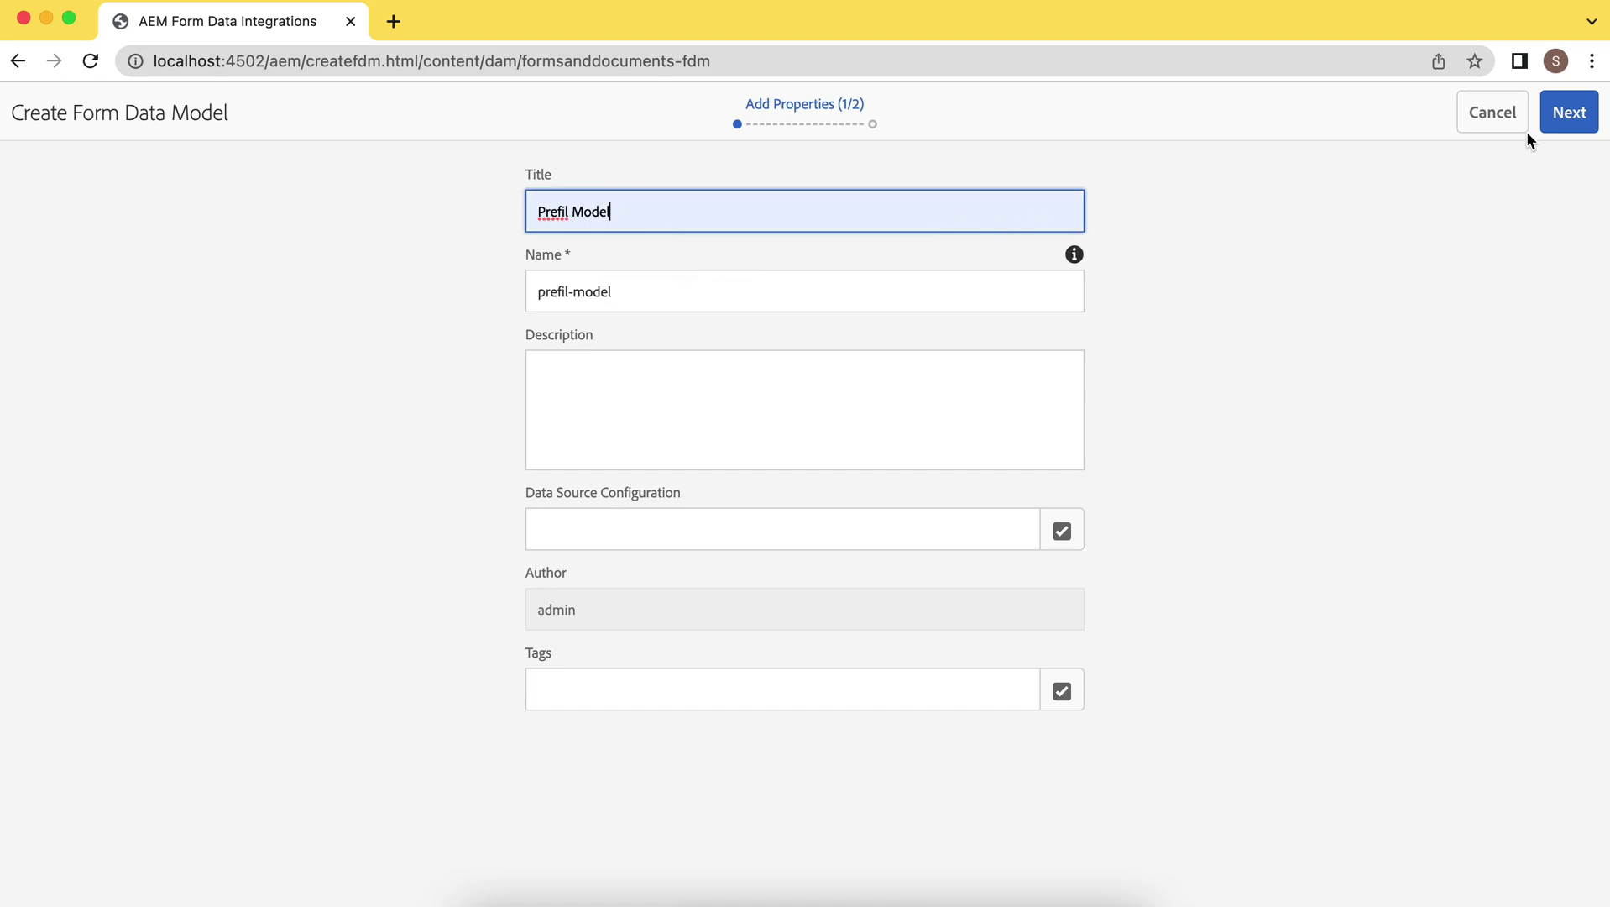
left_click(1568, 115)
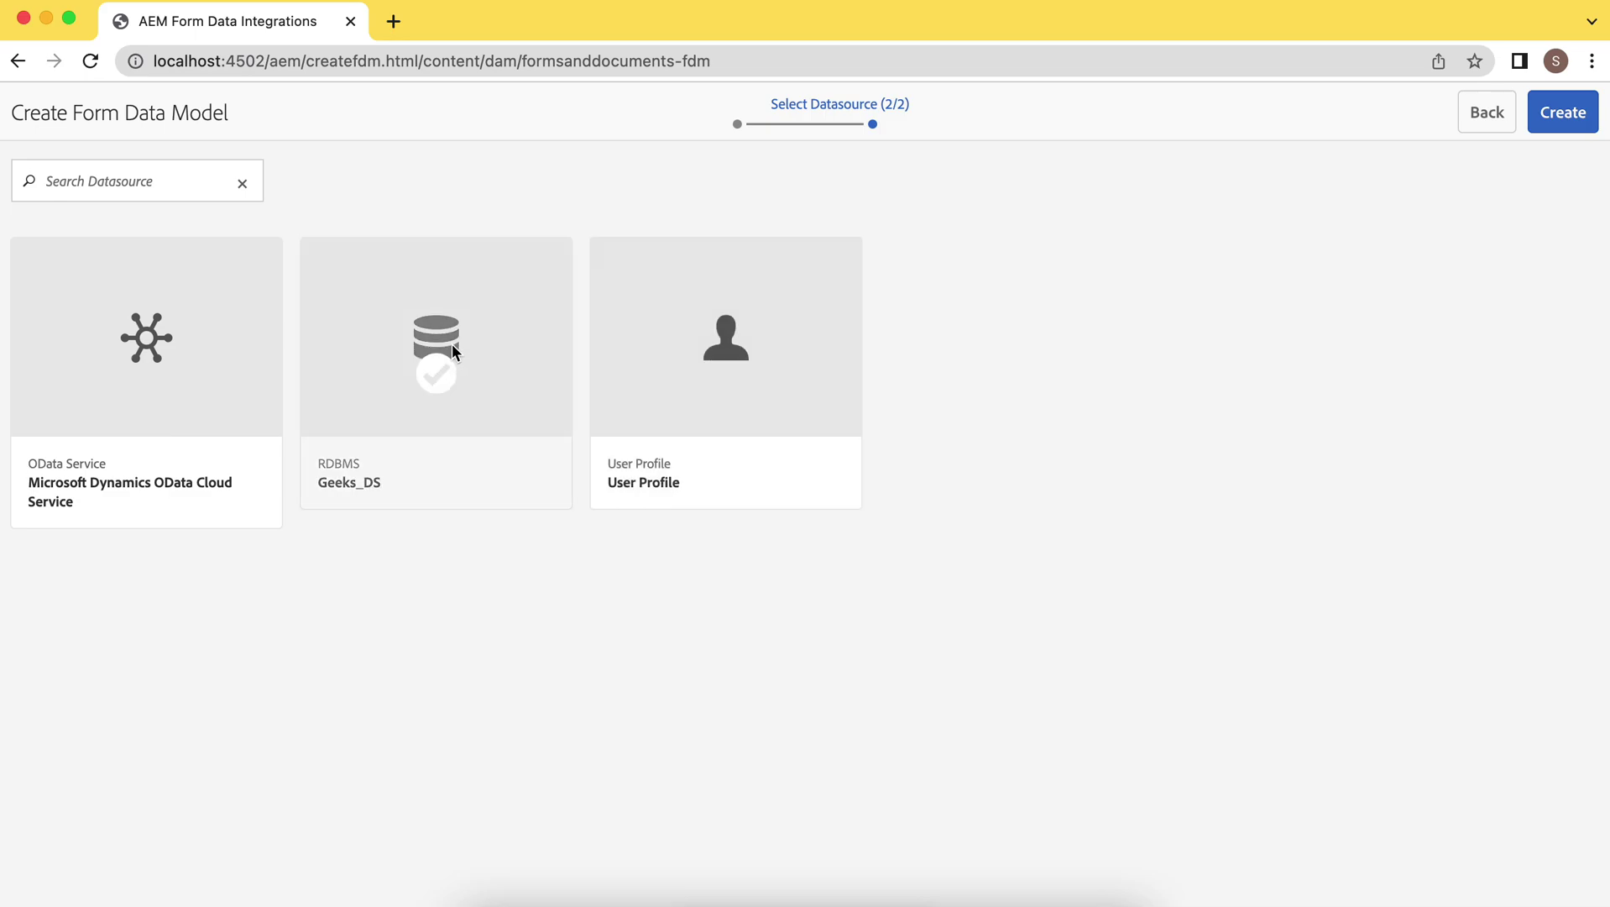
left_click(437, 376)
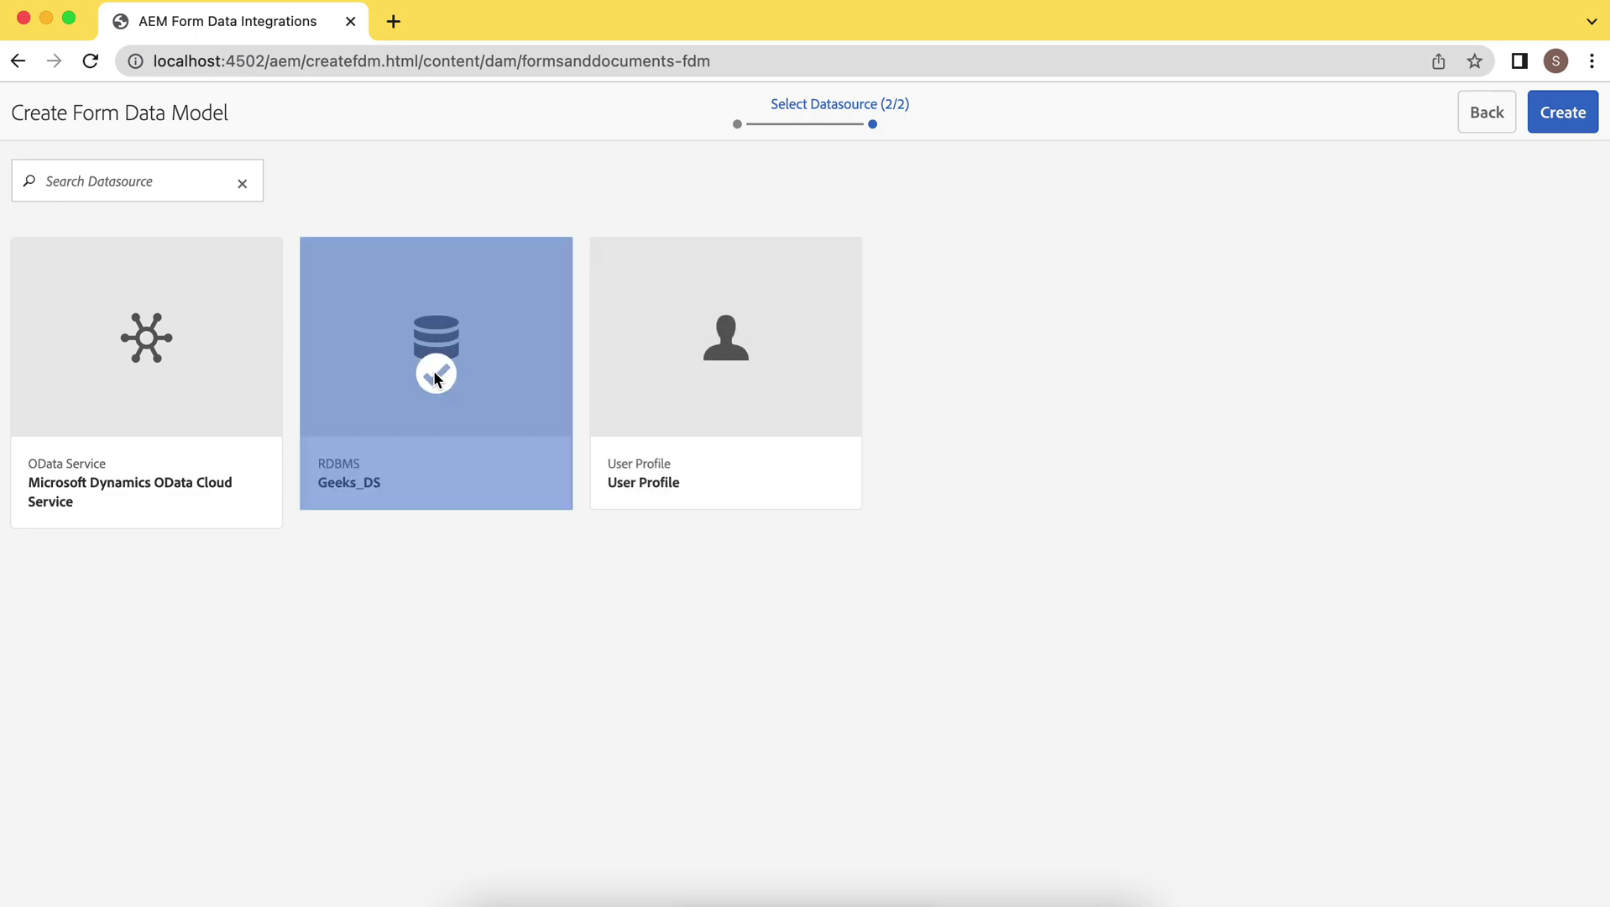
left_click(1566, 116)
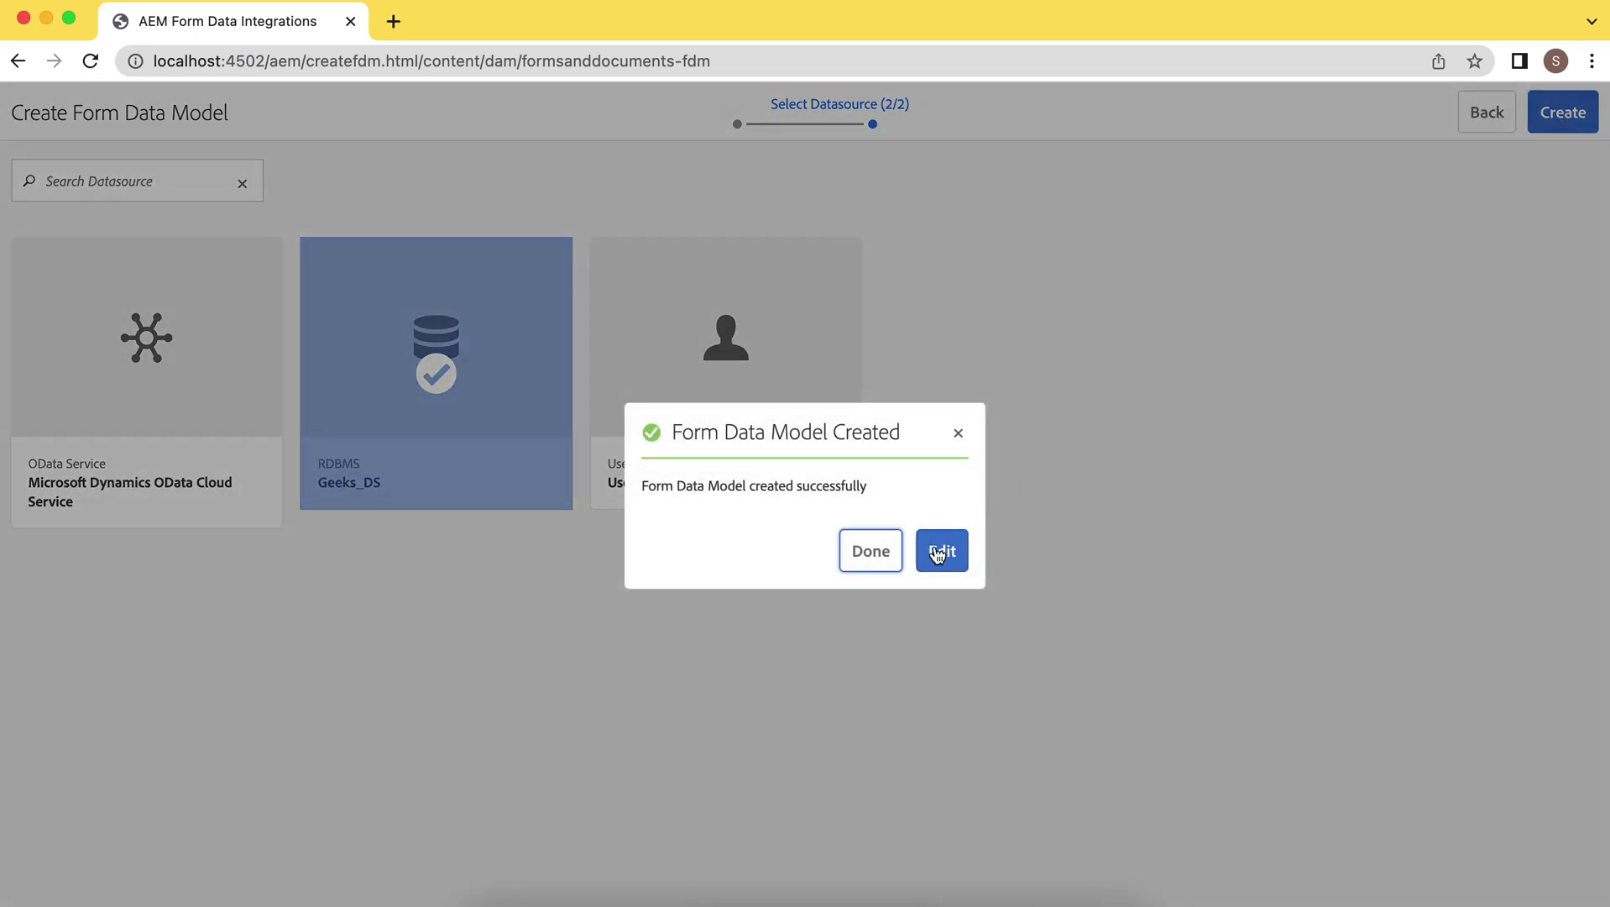
left_click(938, 552)
Add the aemgeeks authors table and get service to Prefil Model, then view its services
mouse_move(219, 414)
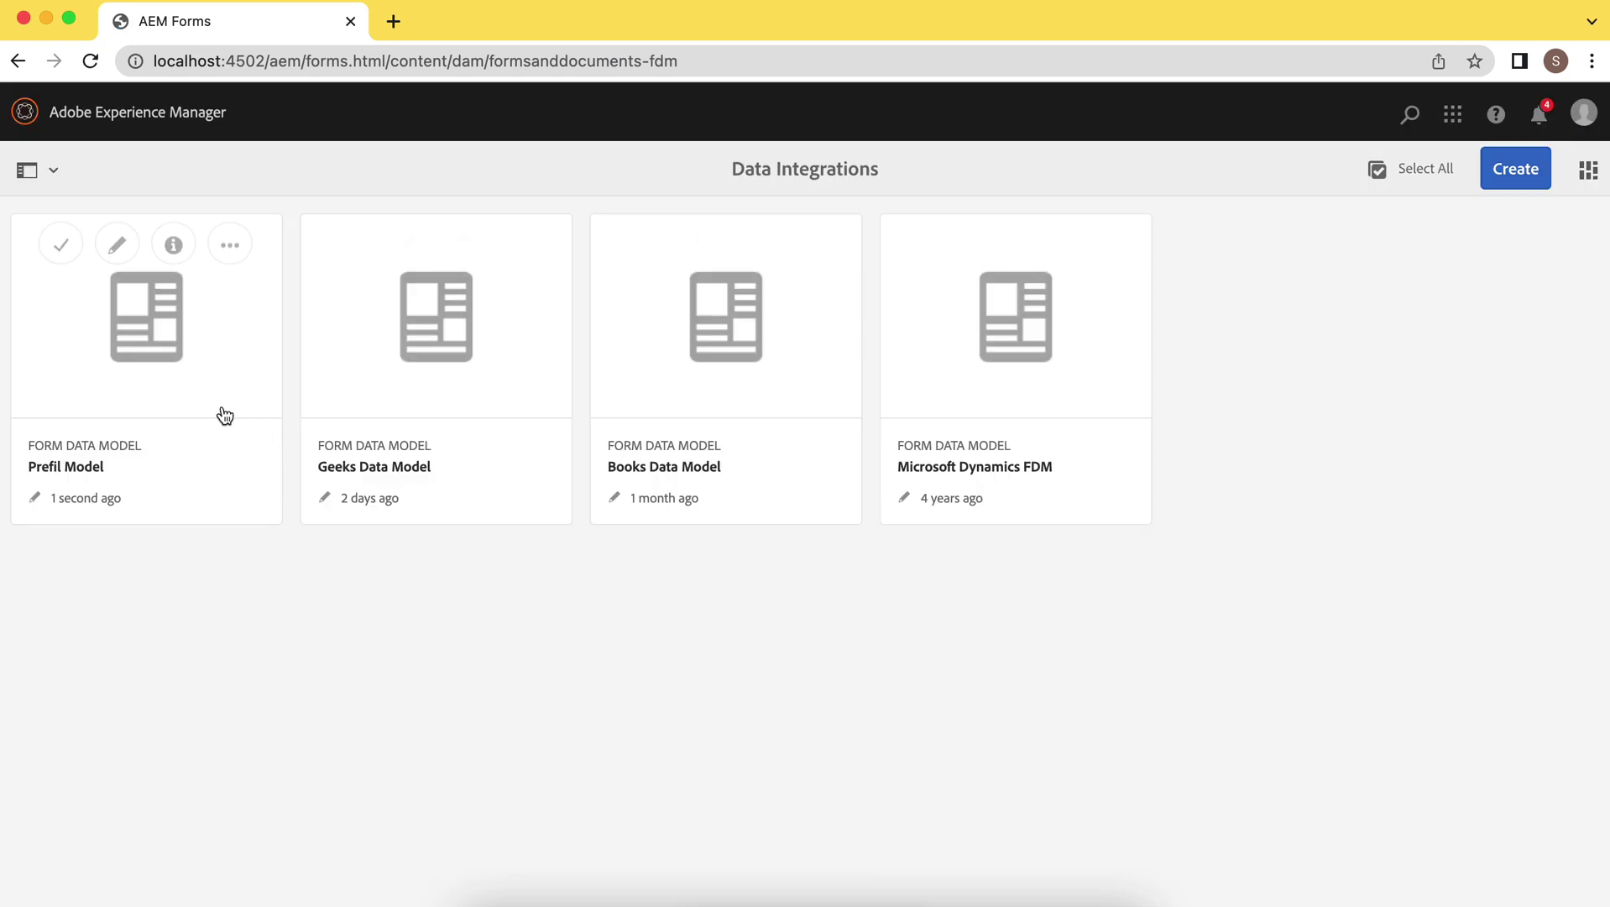
left_click(118, 256)
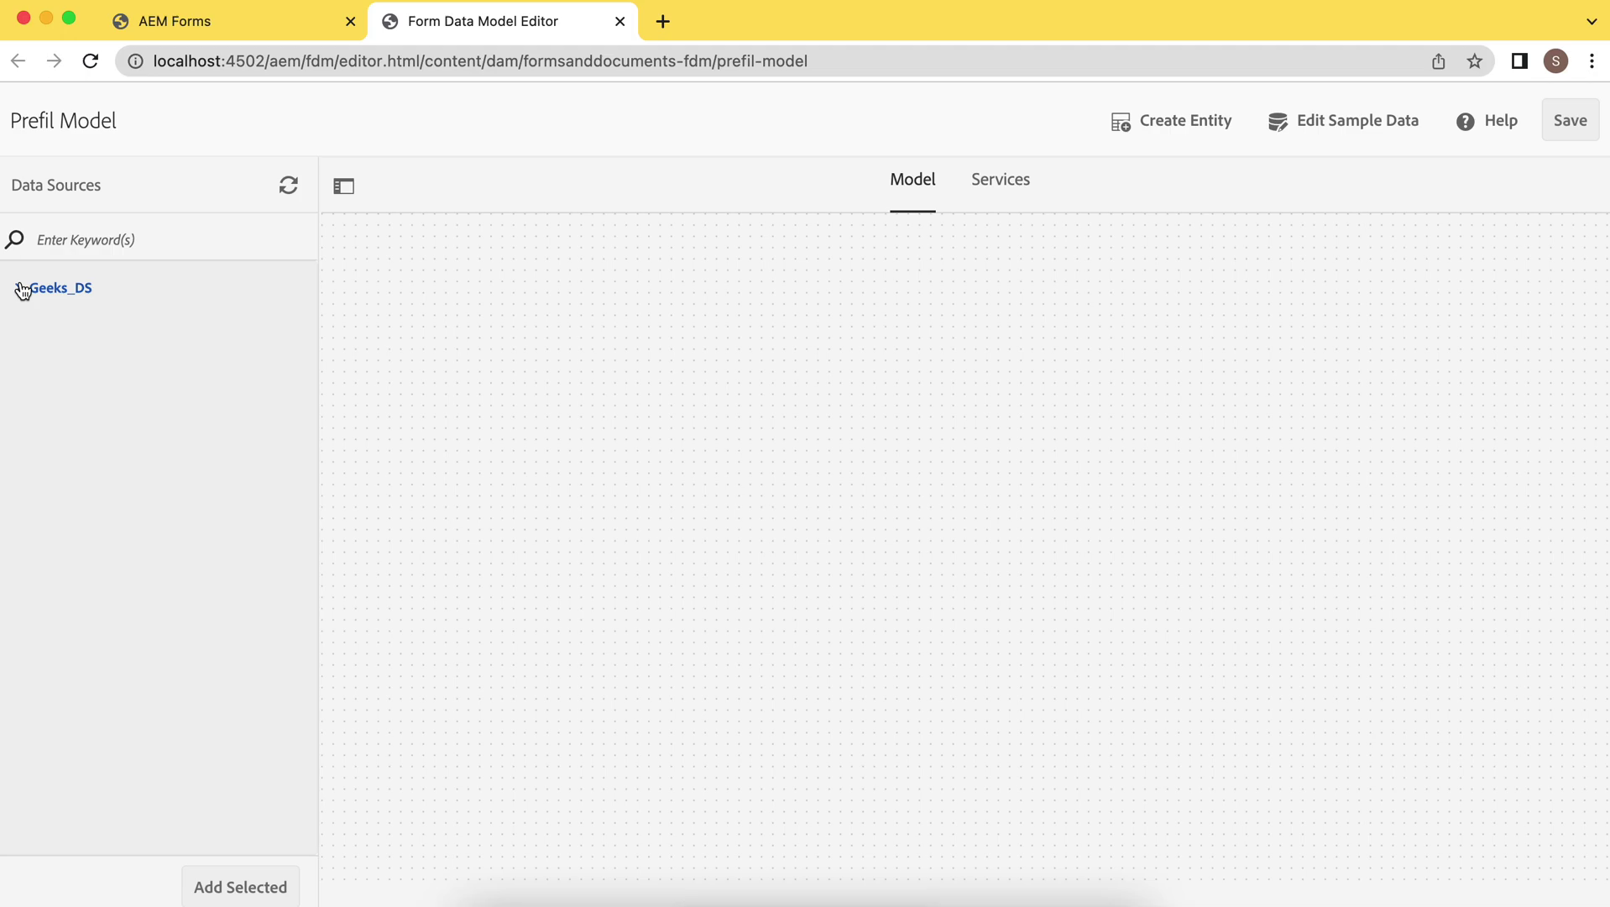
left_click(20, 289)
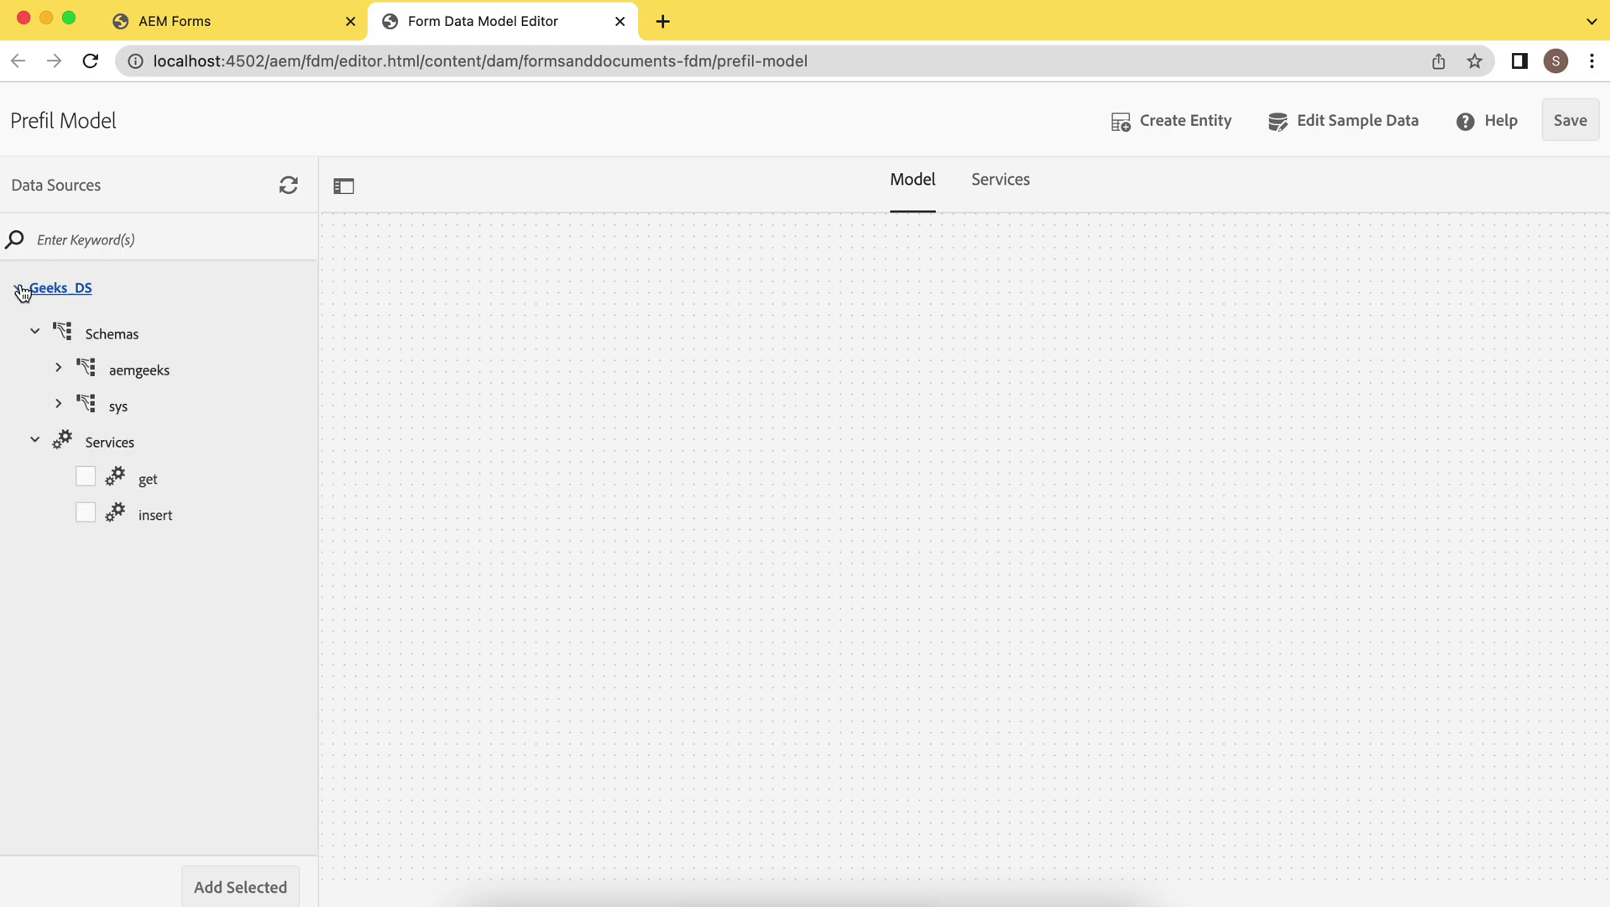
left_click(60, 371)
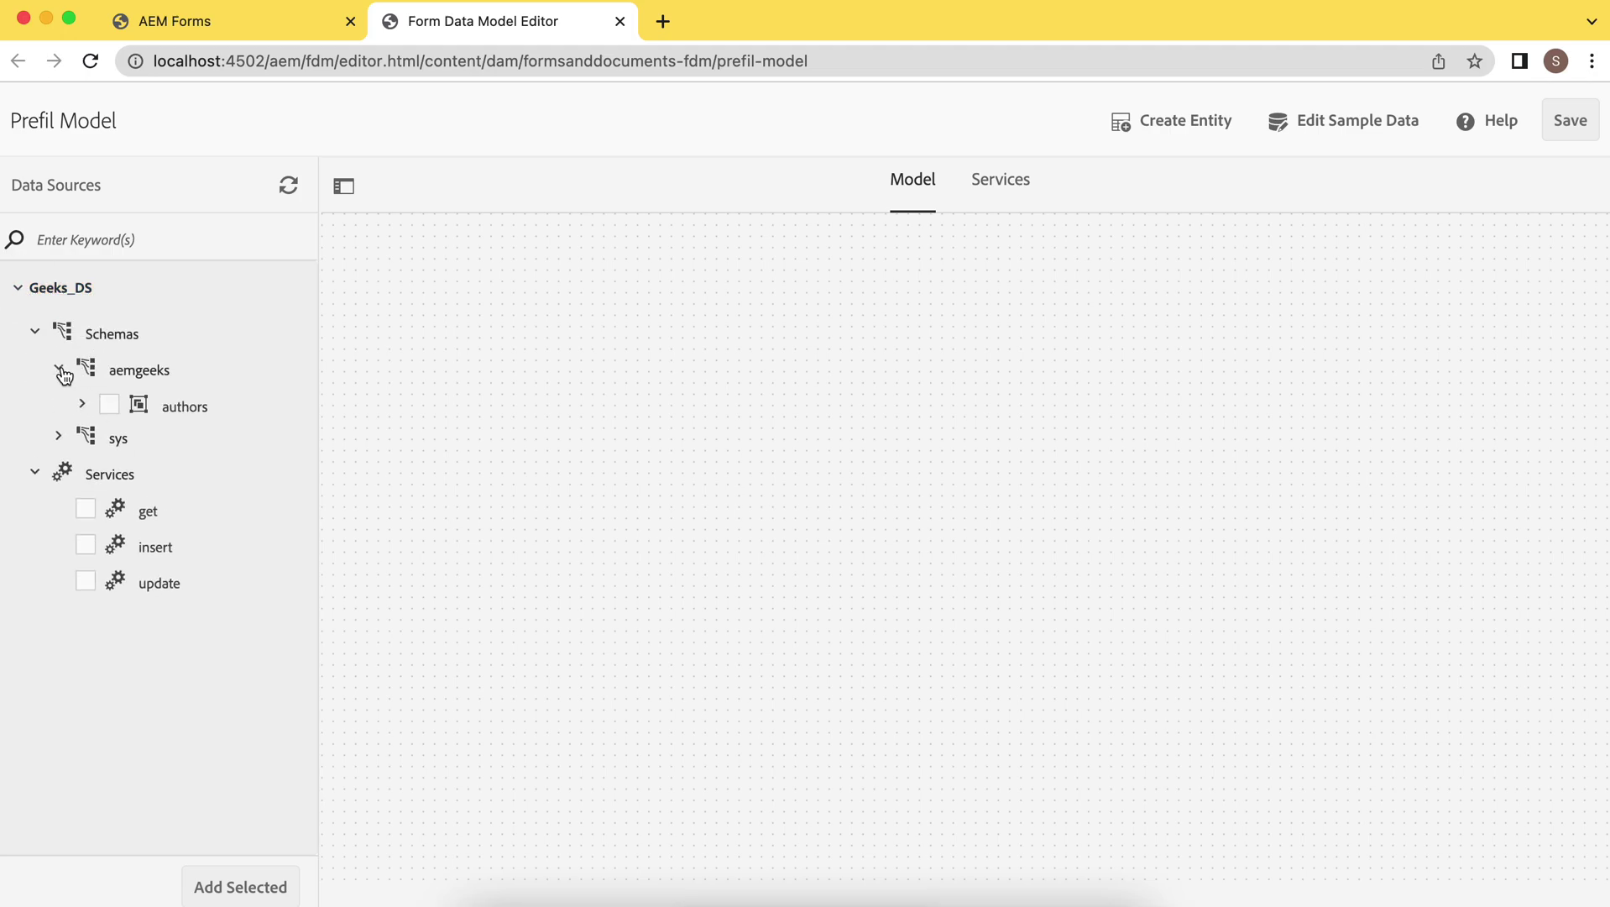
left_click(109, 405)
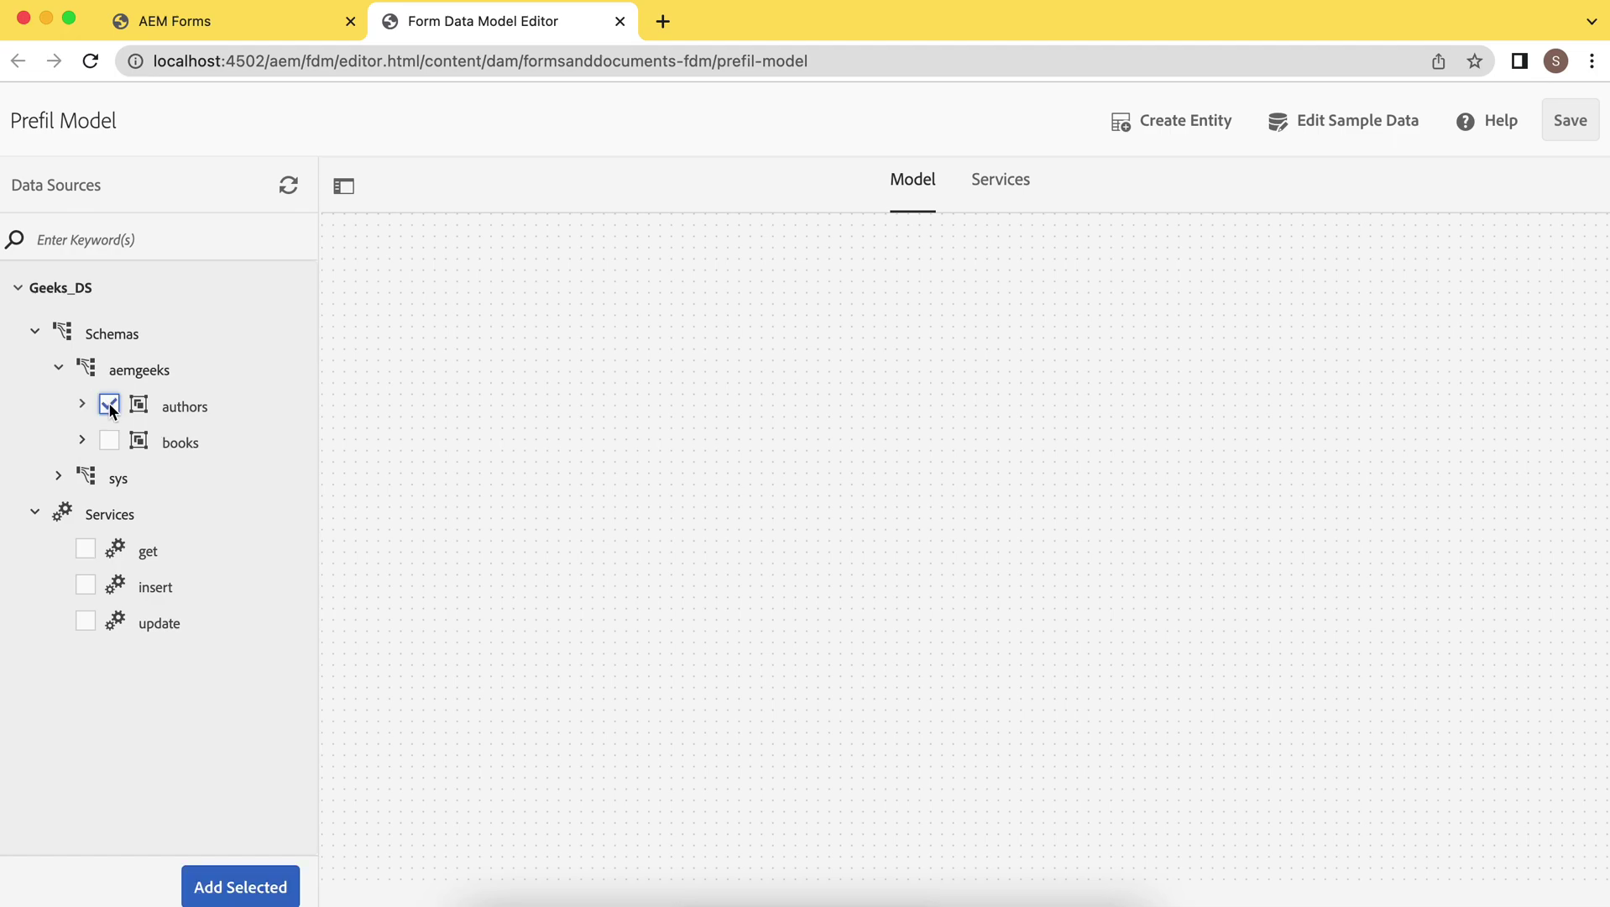
left_click(86, 550)
left_click(219, 883)
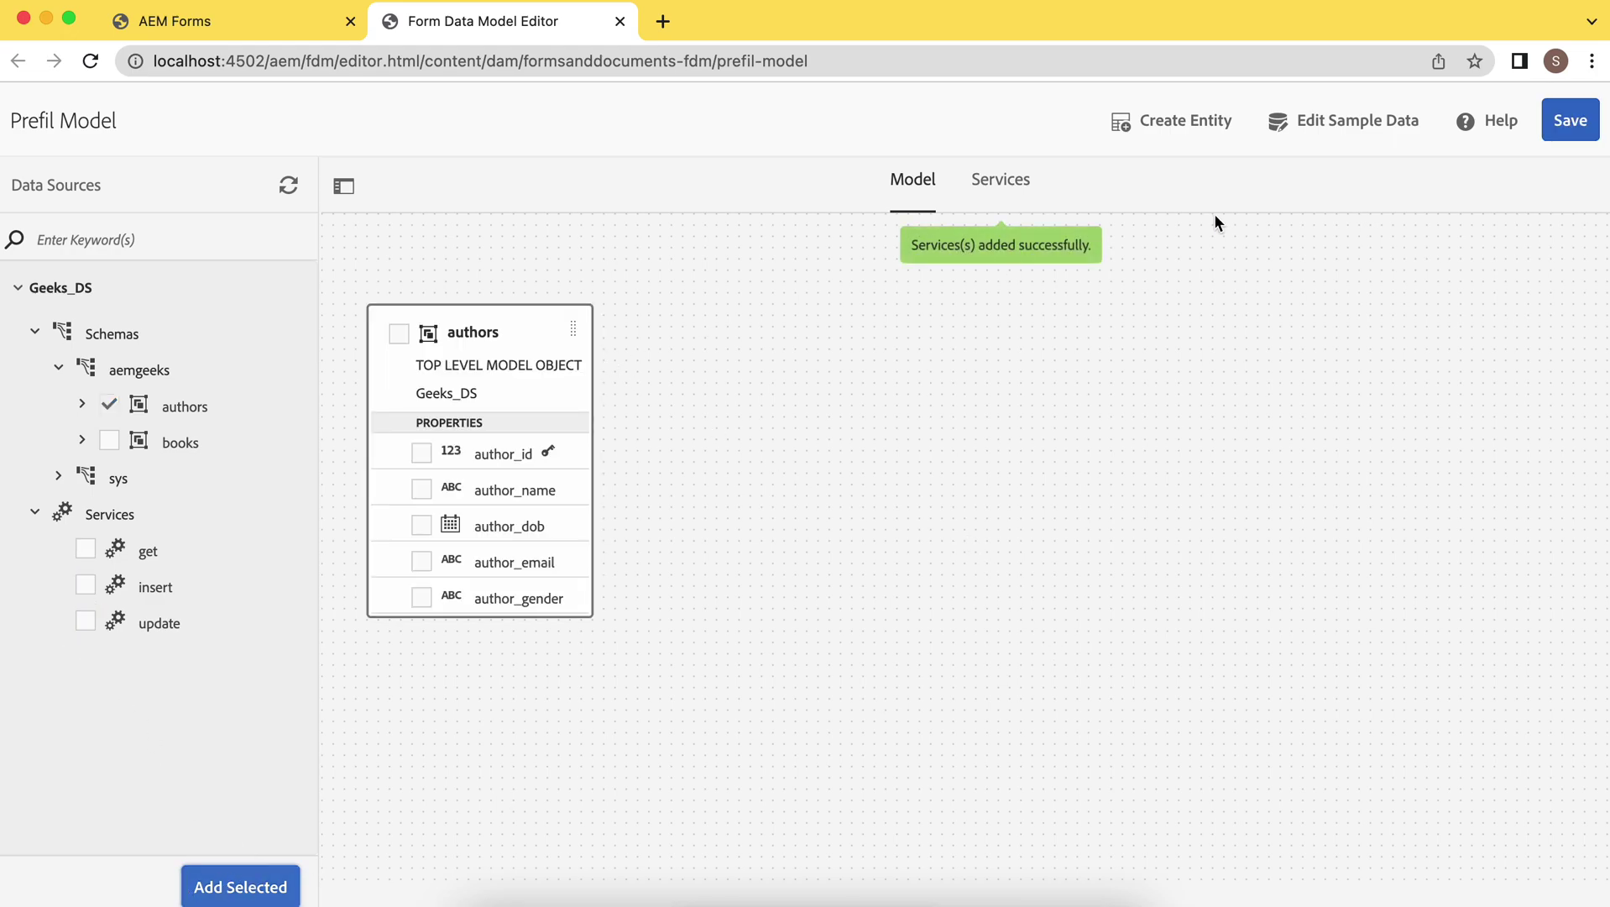
left_click(1008, 182)
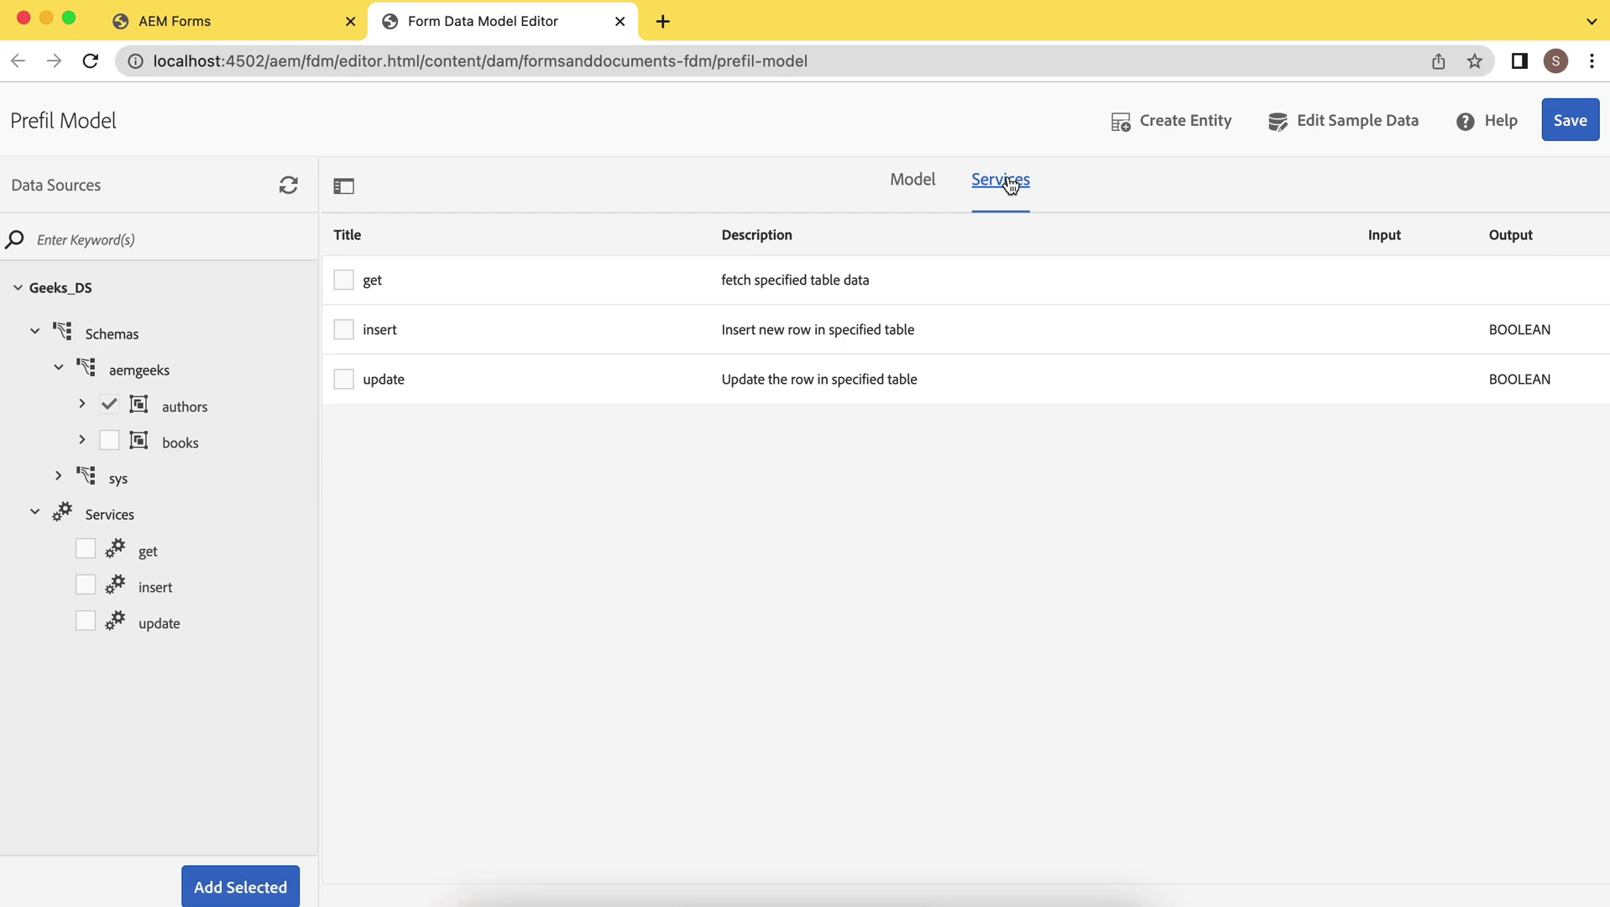
Make the get service return a single authors object instead of an array
left_click(341, 280)
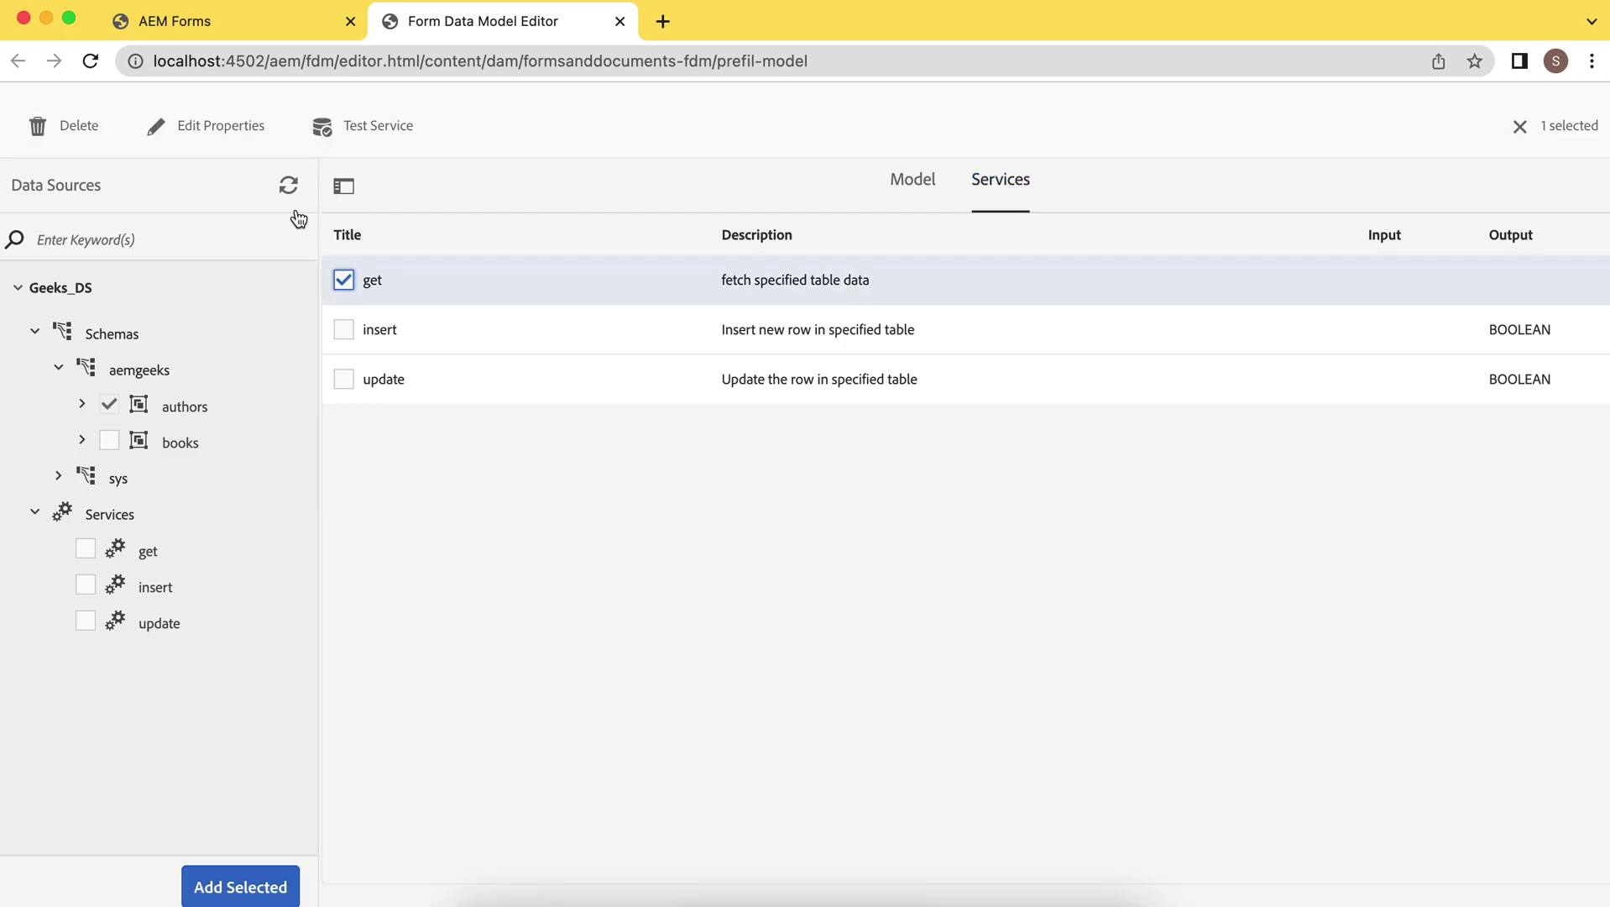
left_click(232, 126)
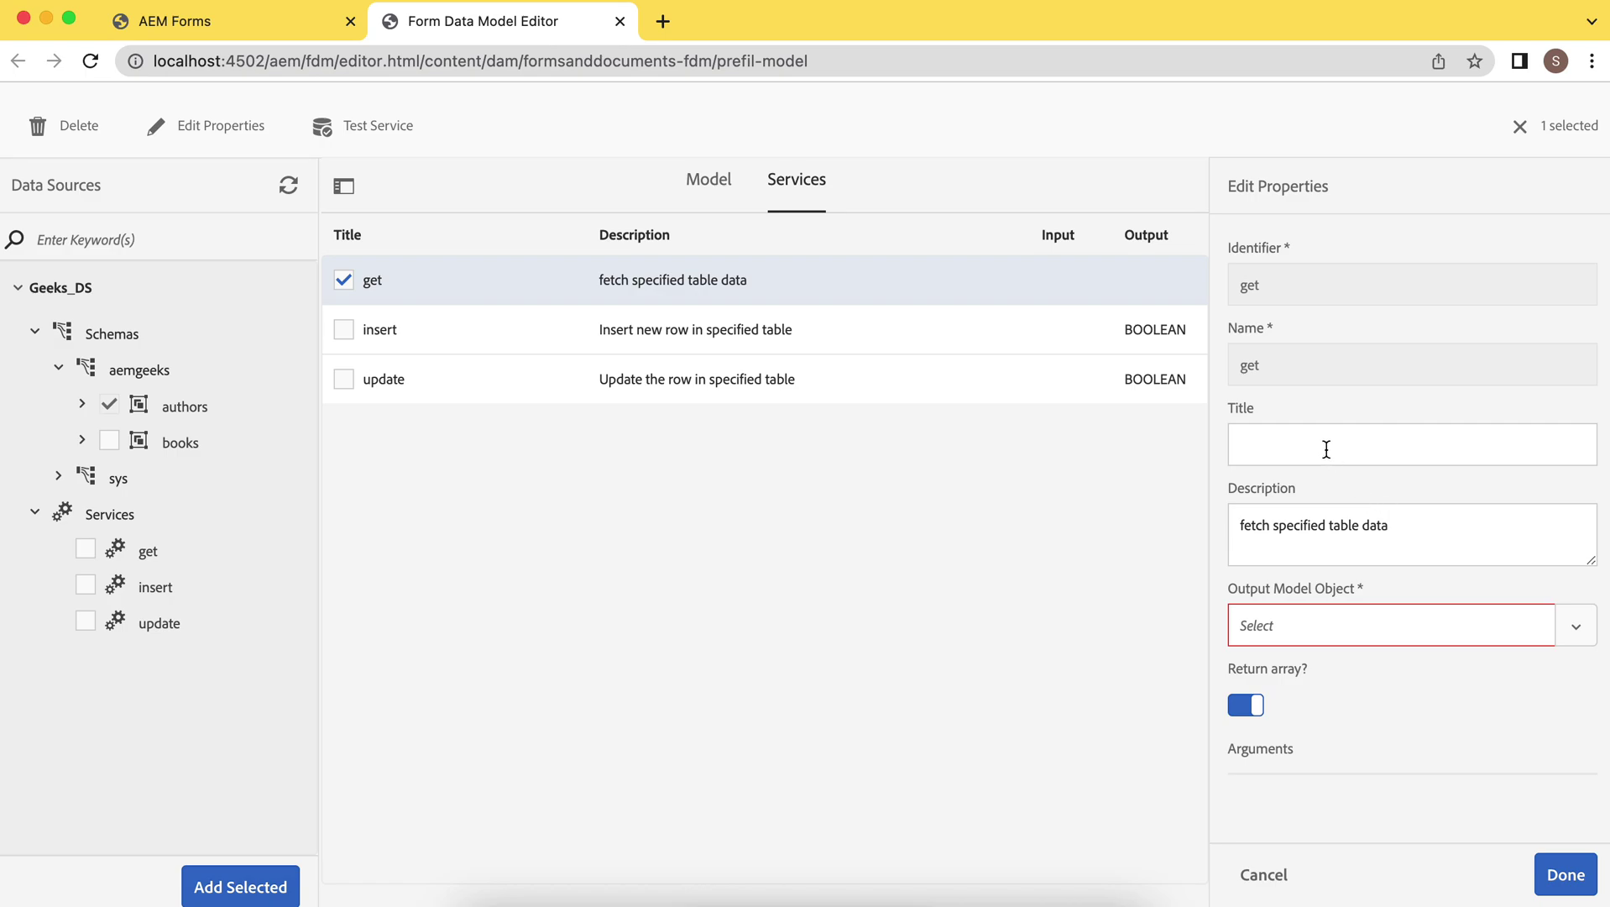
left_click(1576, 632)
left_click(1419, 666)
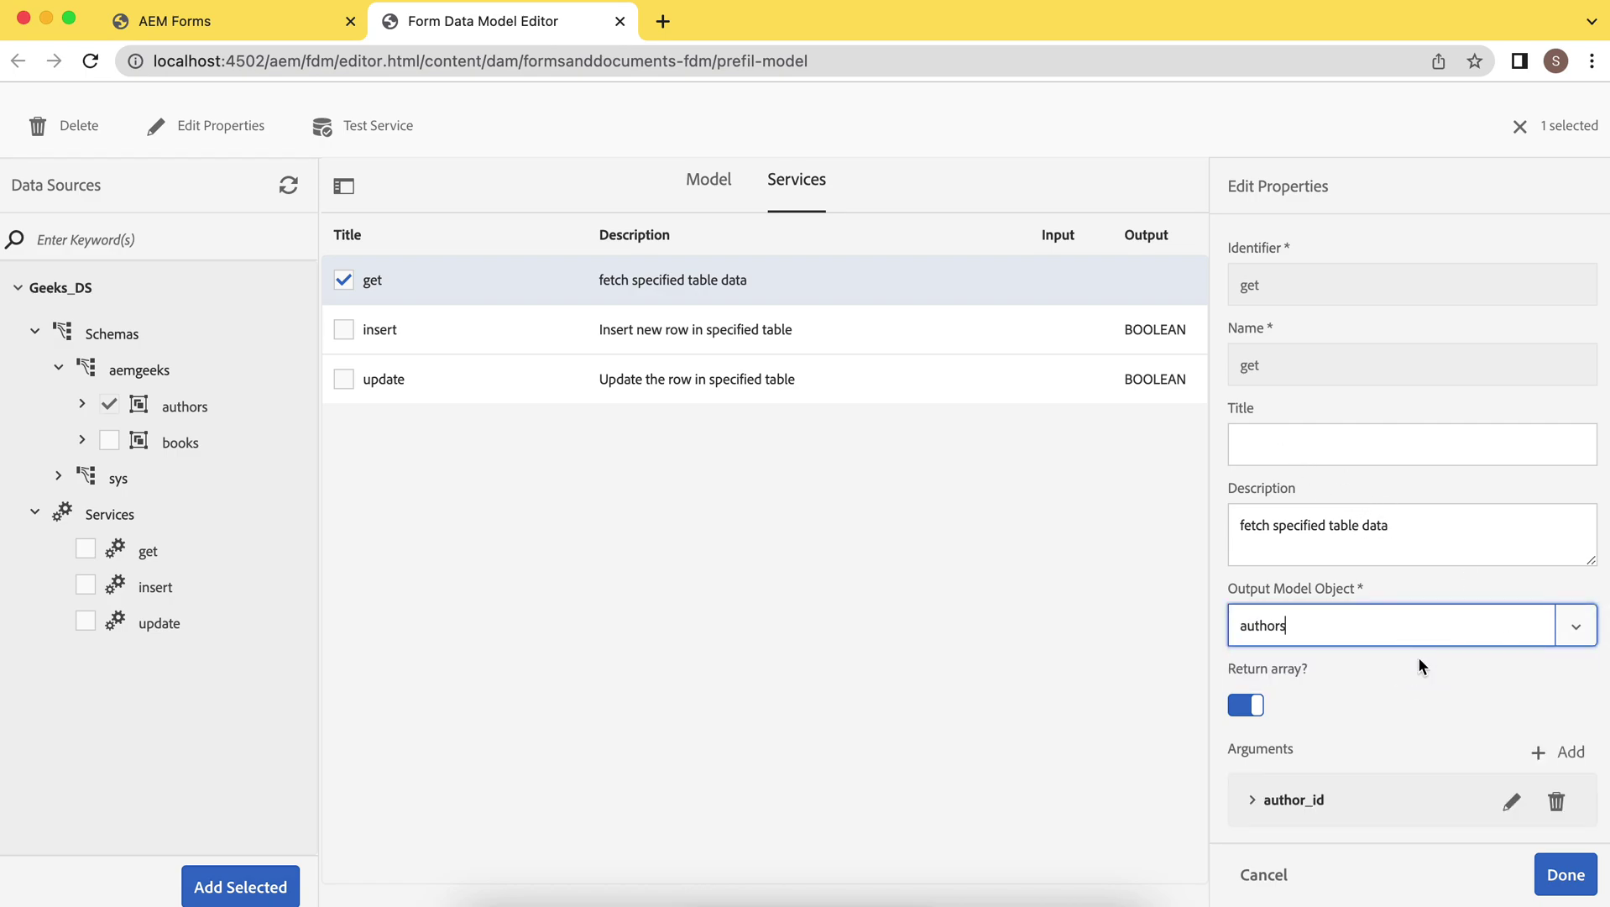
scroll(1335, 781, "down", 1)
left_click(1253, 792)
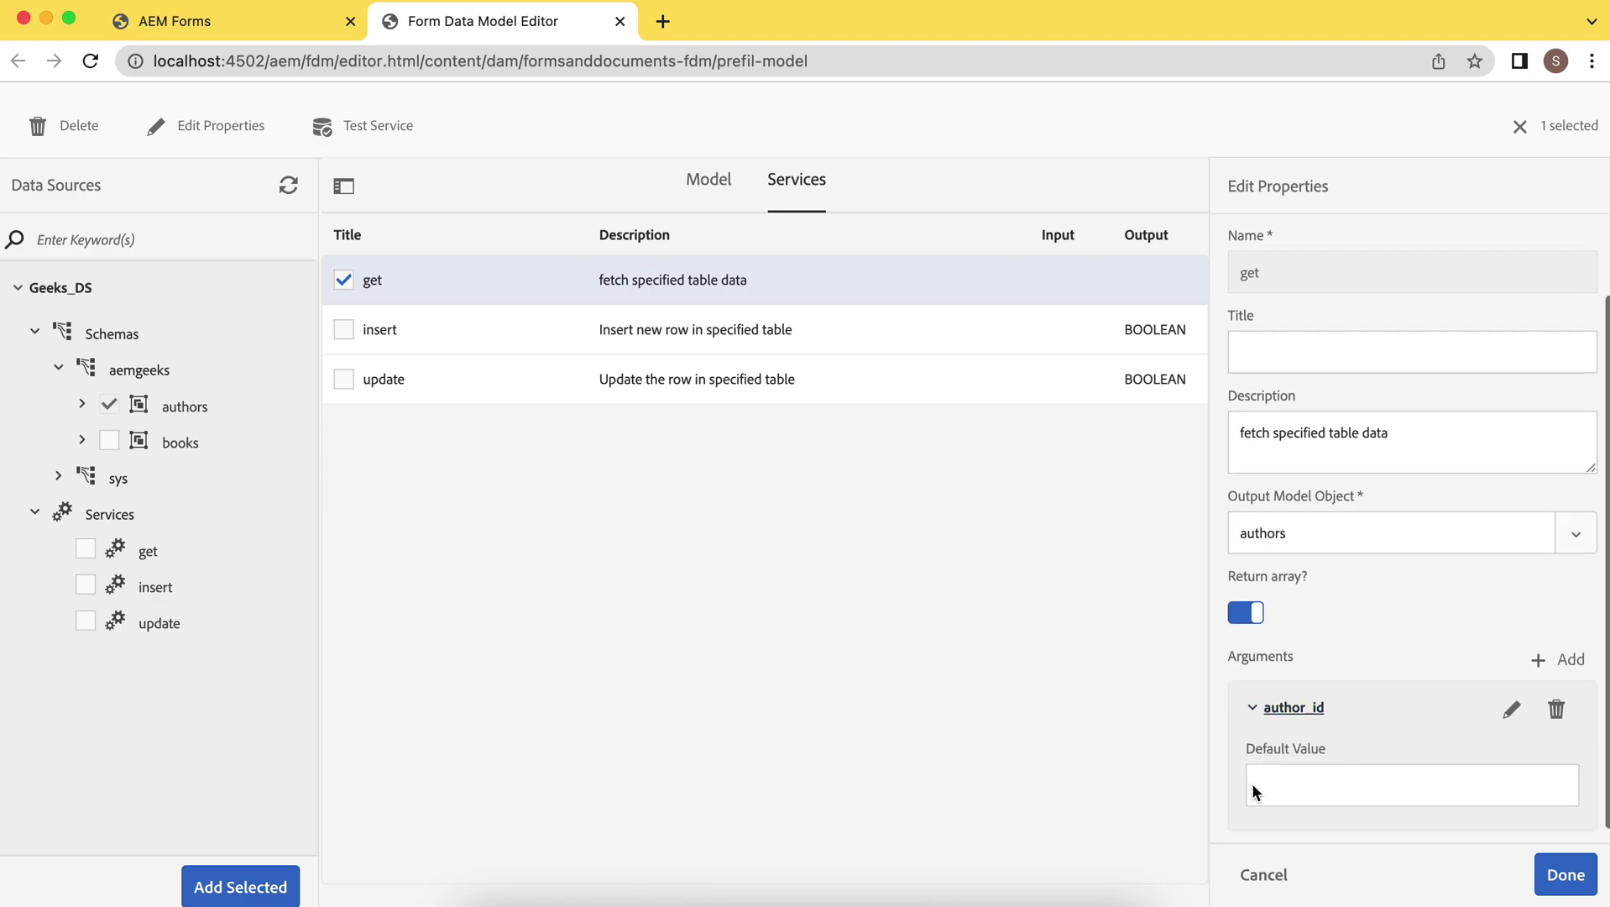
left_click(1257, 704)
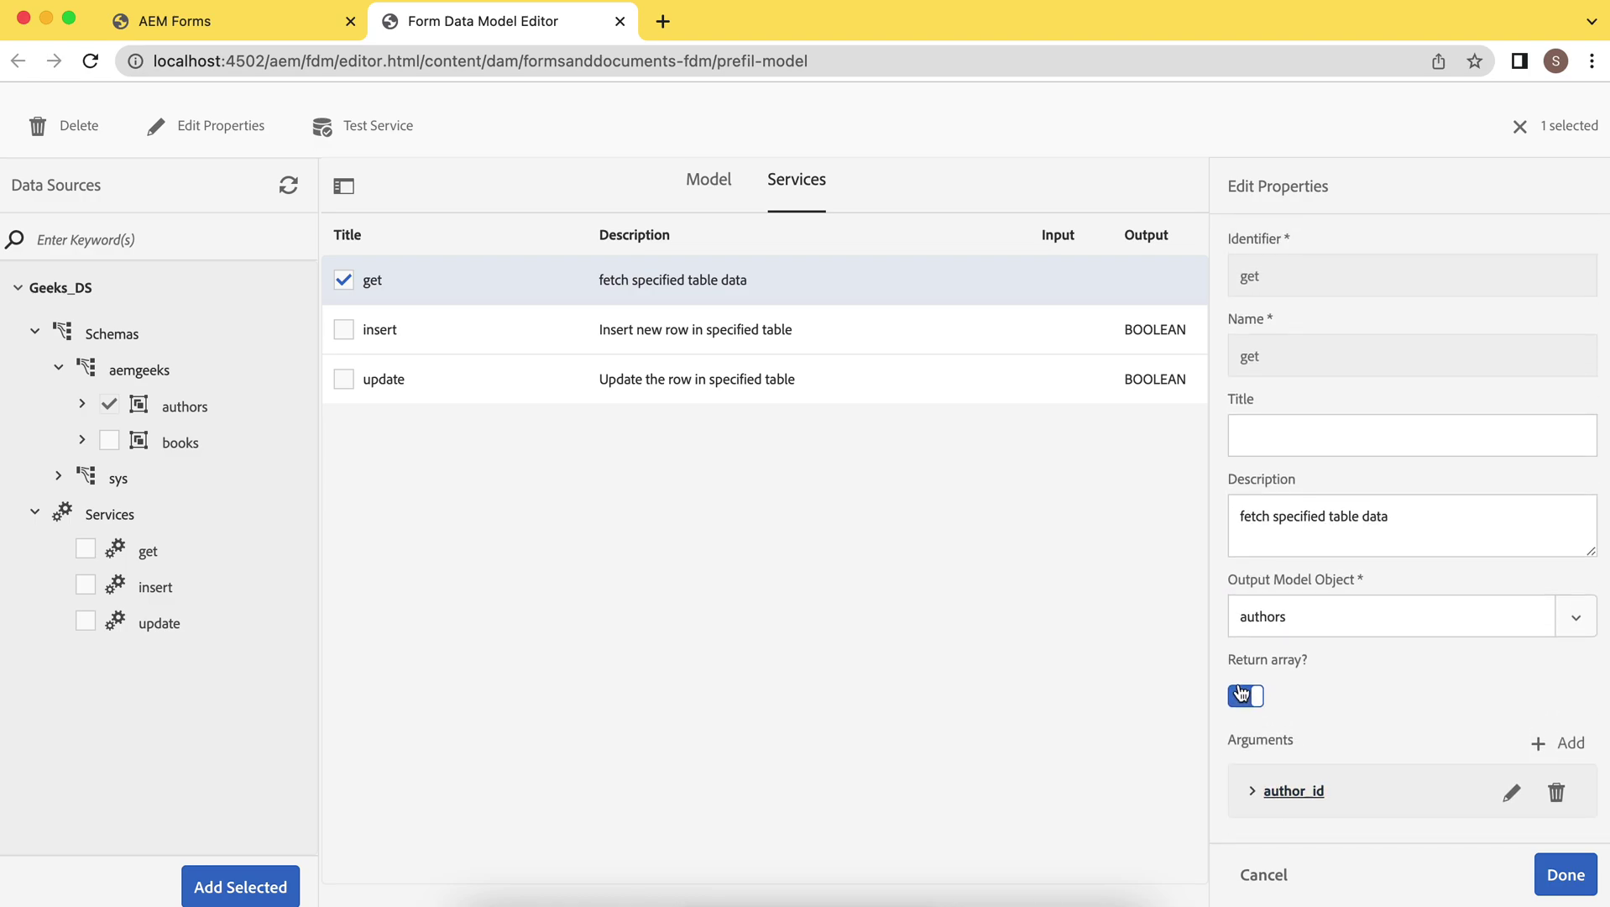
left_click(1237, 702)
Title the get service 'Get Authors', apply it, and save the model
left_click(1269, 429)
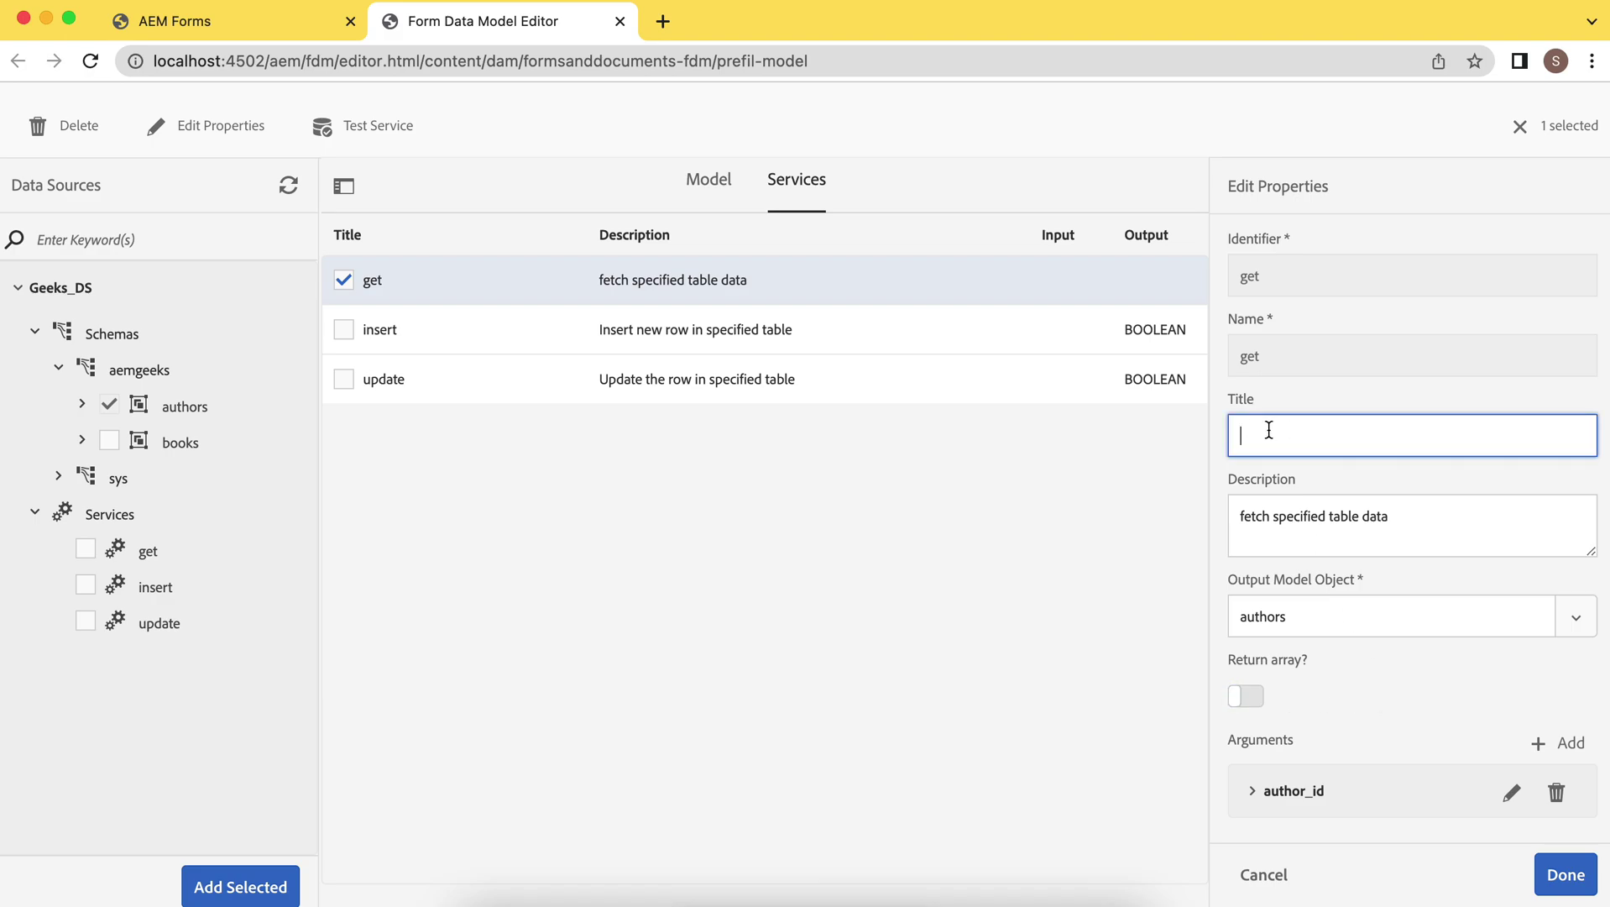
type("Get Authors")
left_click(343, 330)
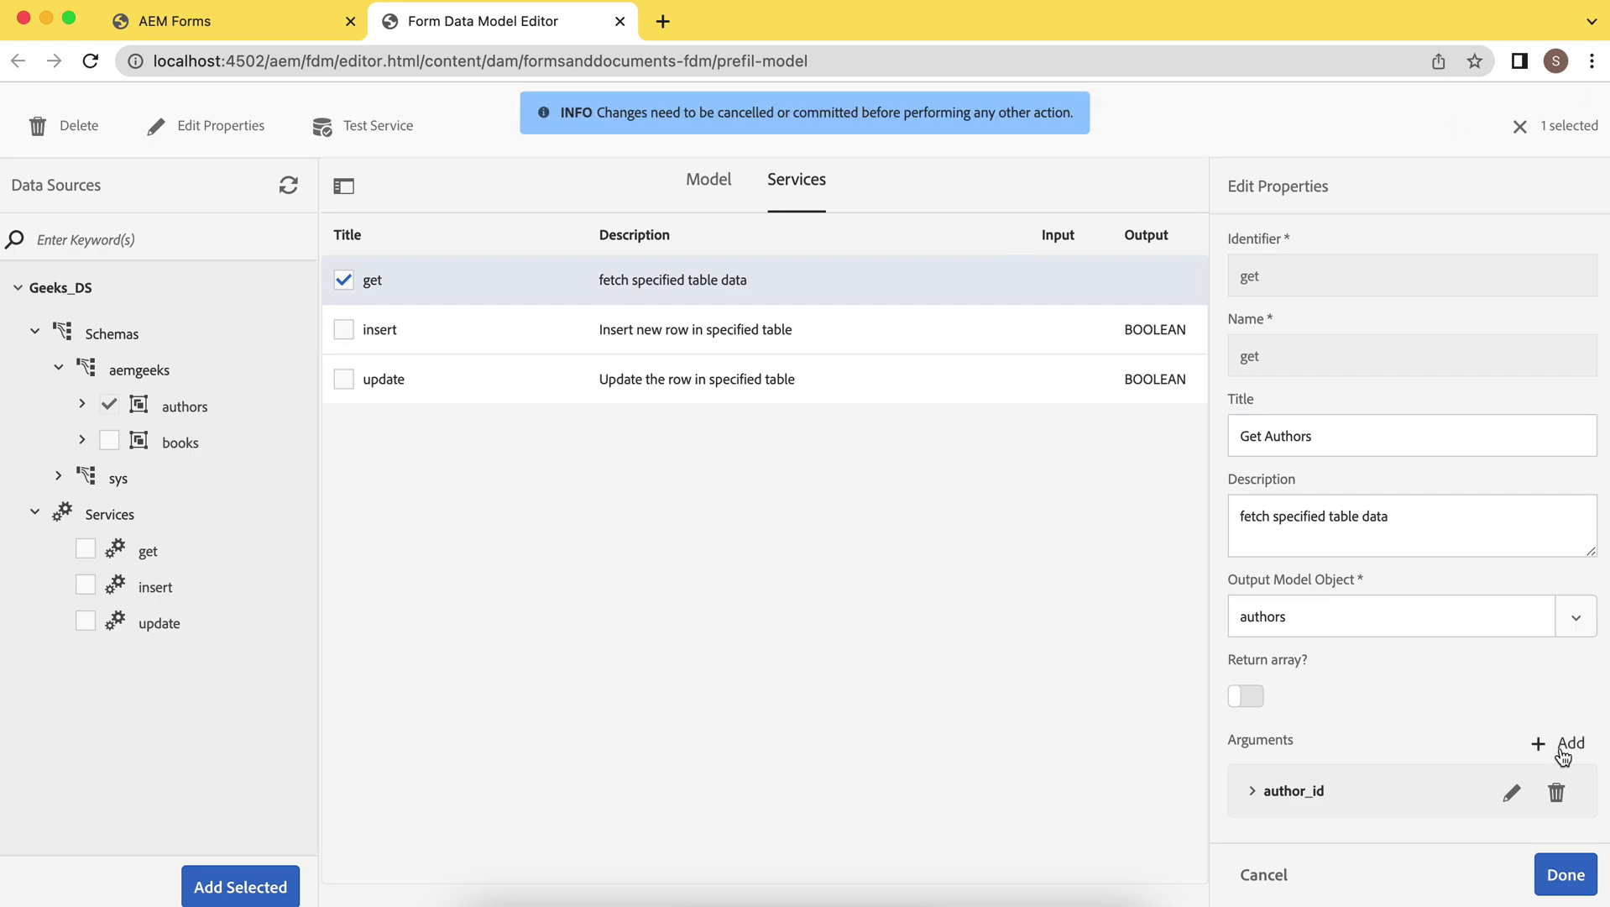
left_click(1566, 871)
left_click(1567, 120)
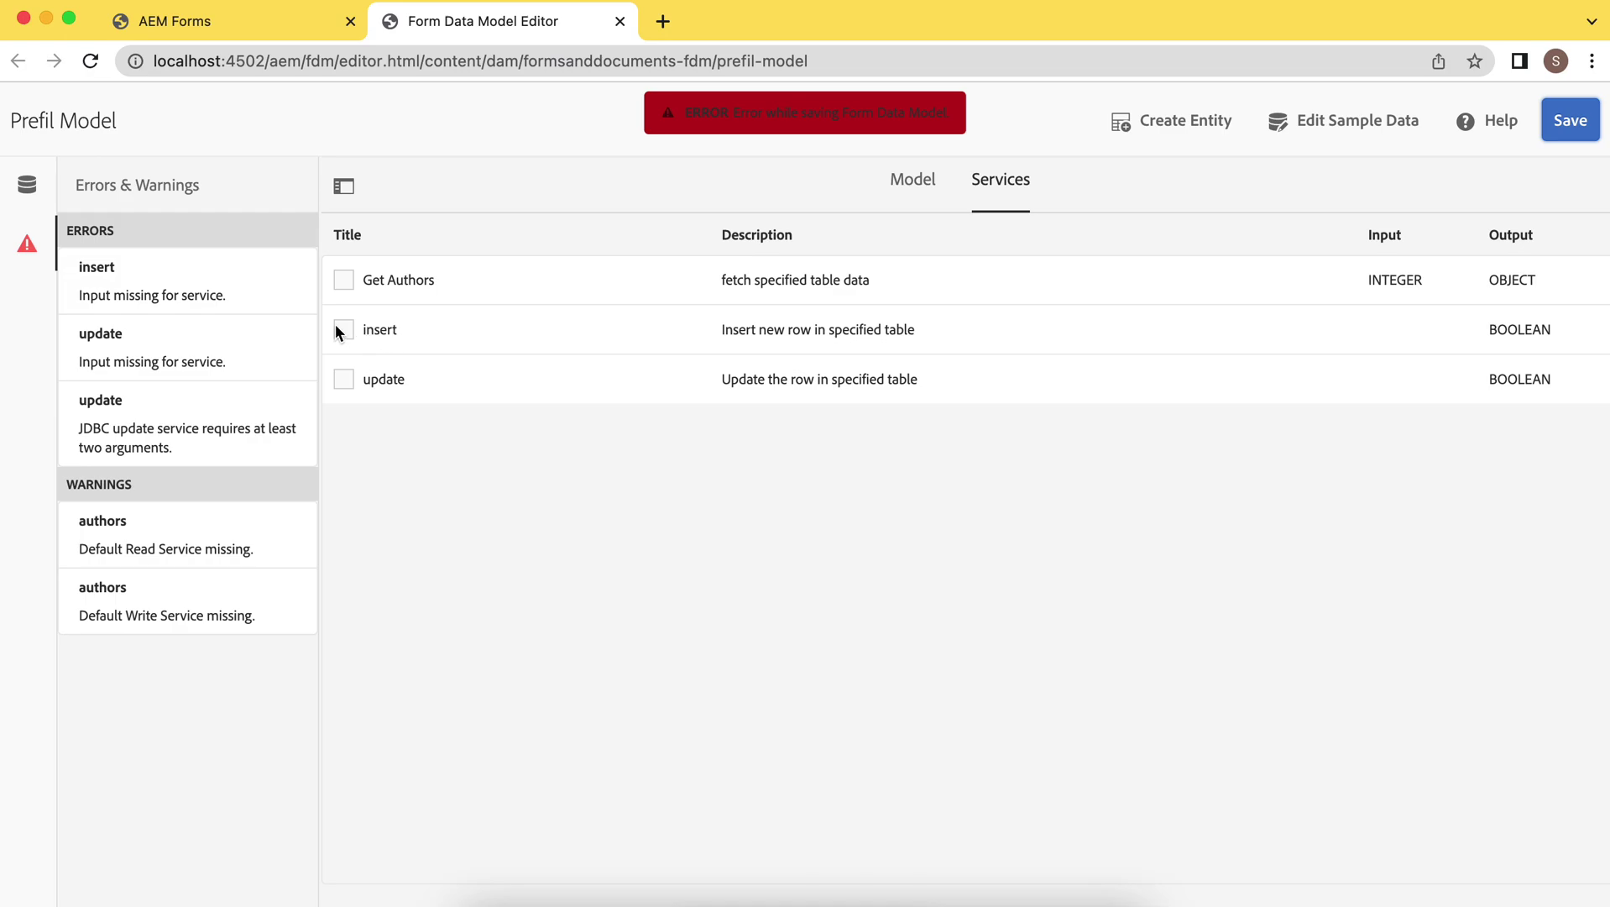
Apply the title 'Add Author' to the insert service, then briefly select the update service
left_click(344, 328)
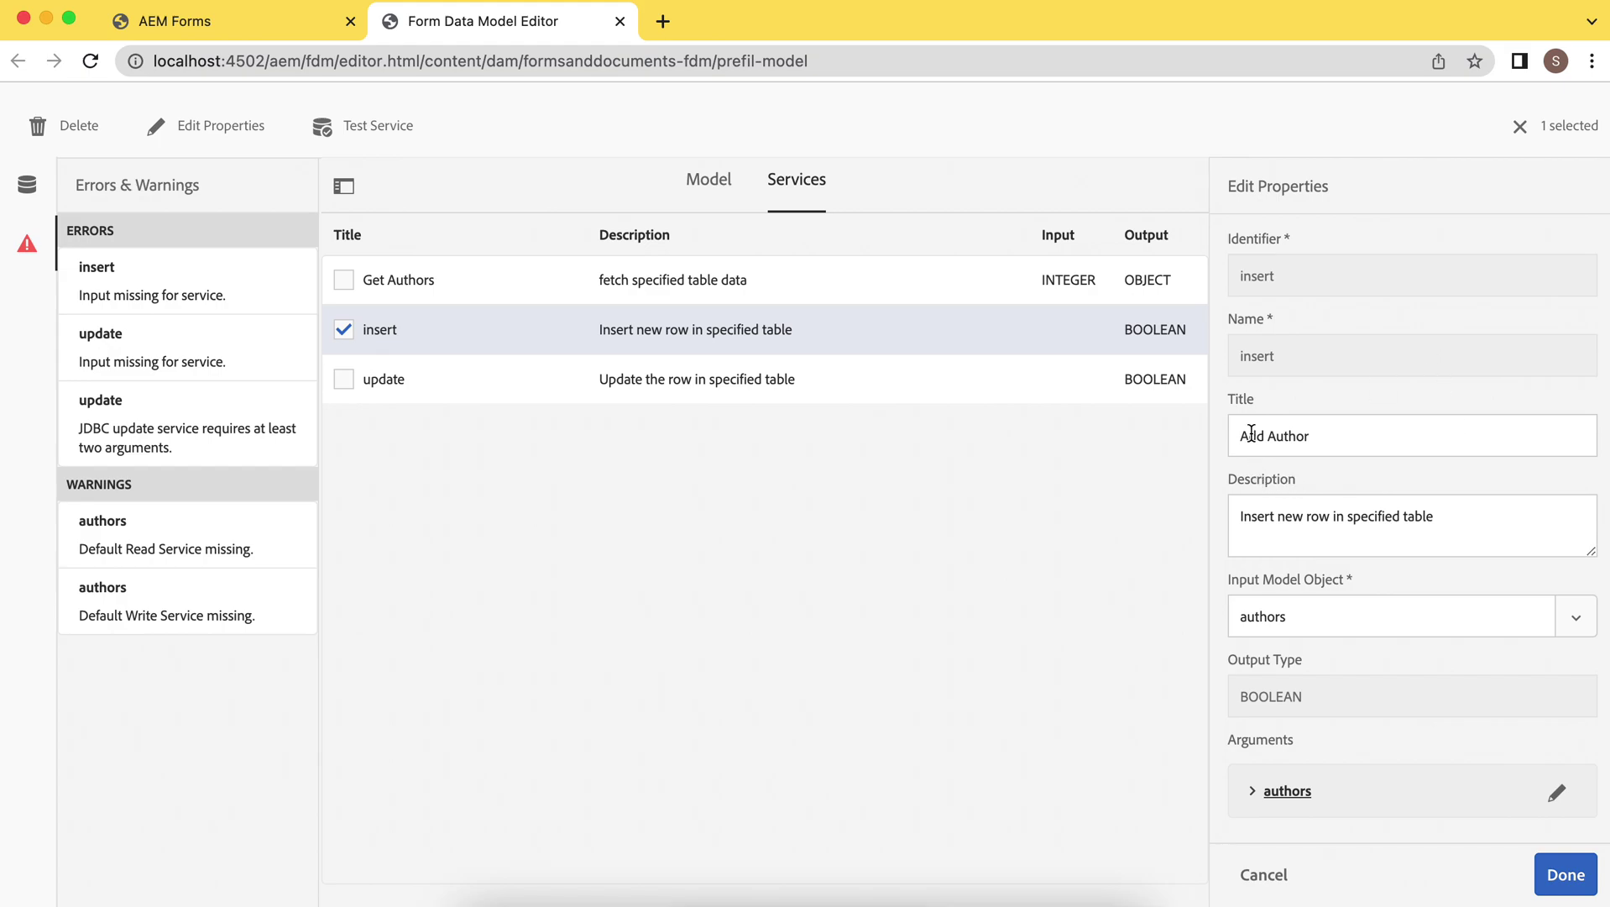
left_click(1577, 886)
left_click(344, 378)
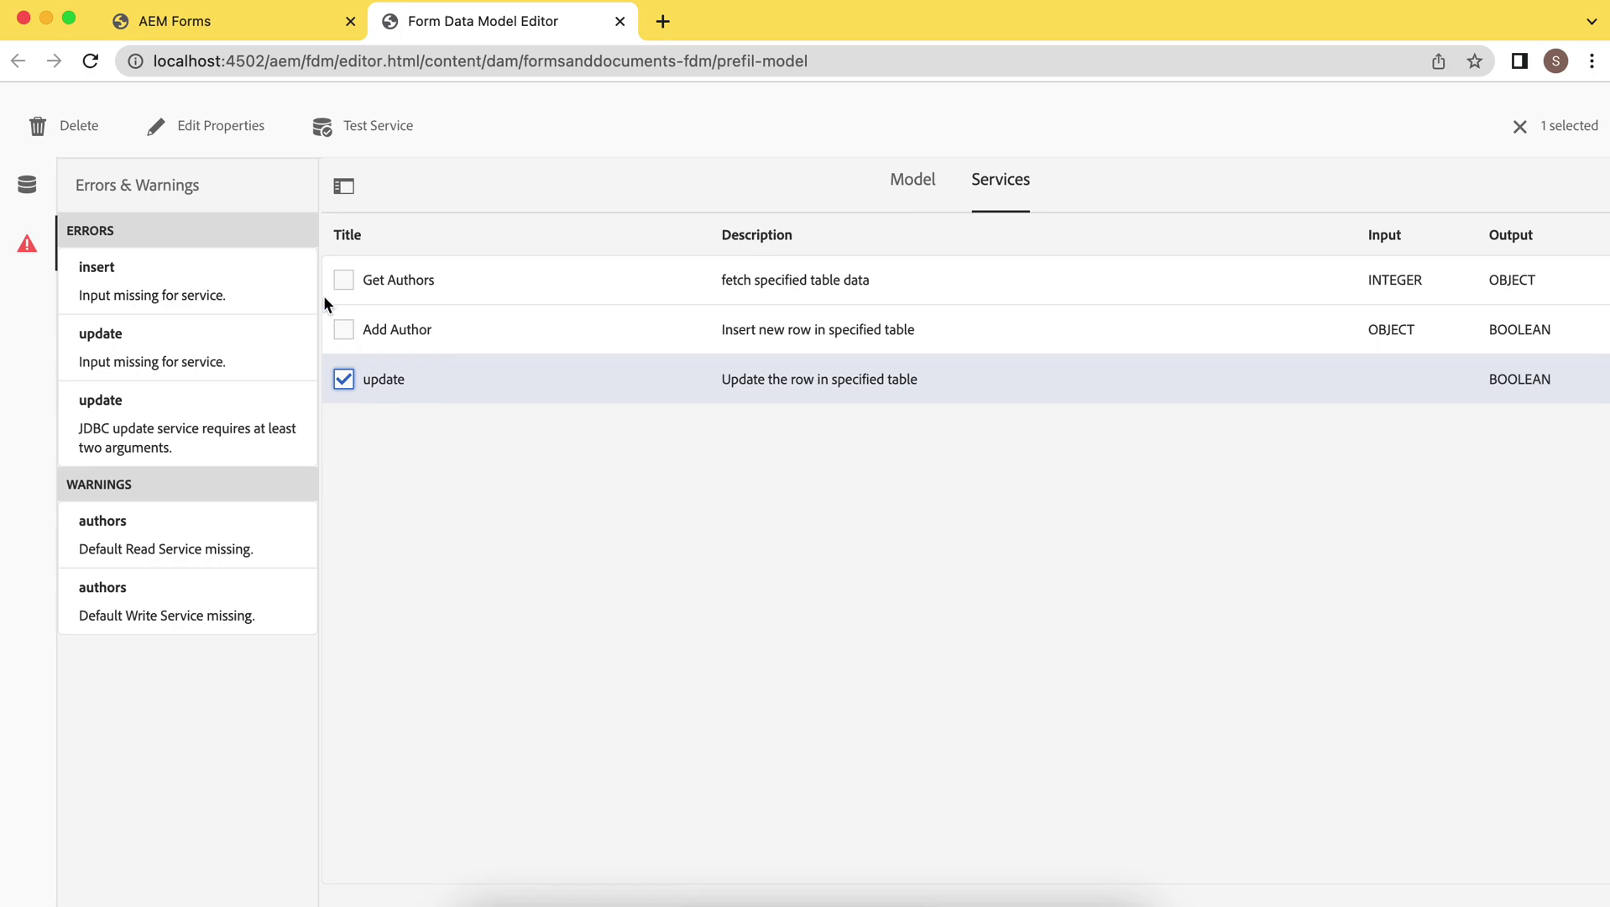
left_click(344, 379)
Give the update service the title 'Update Author'
left_click(344, 379)
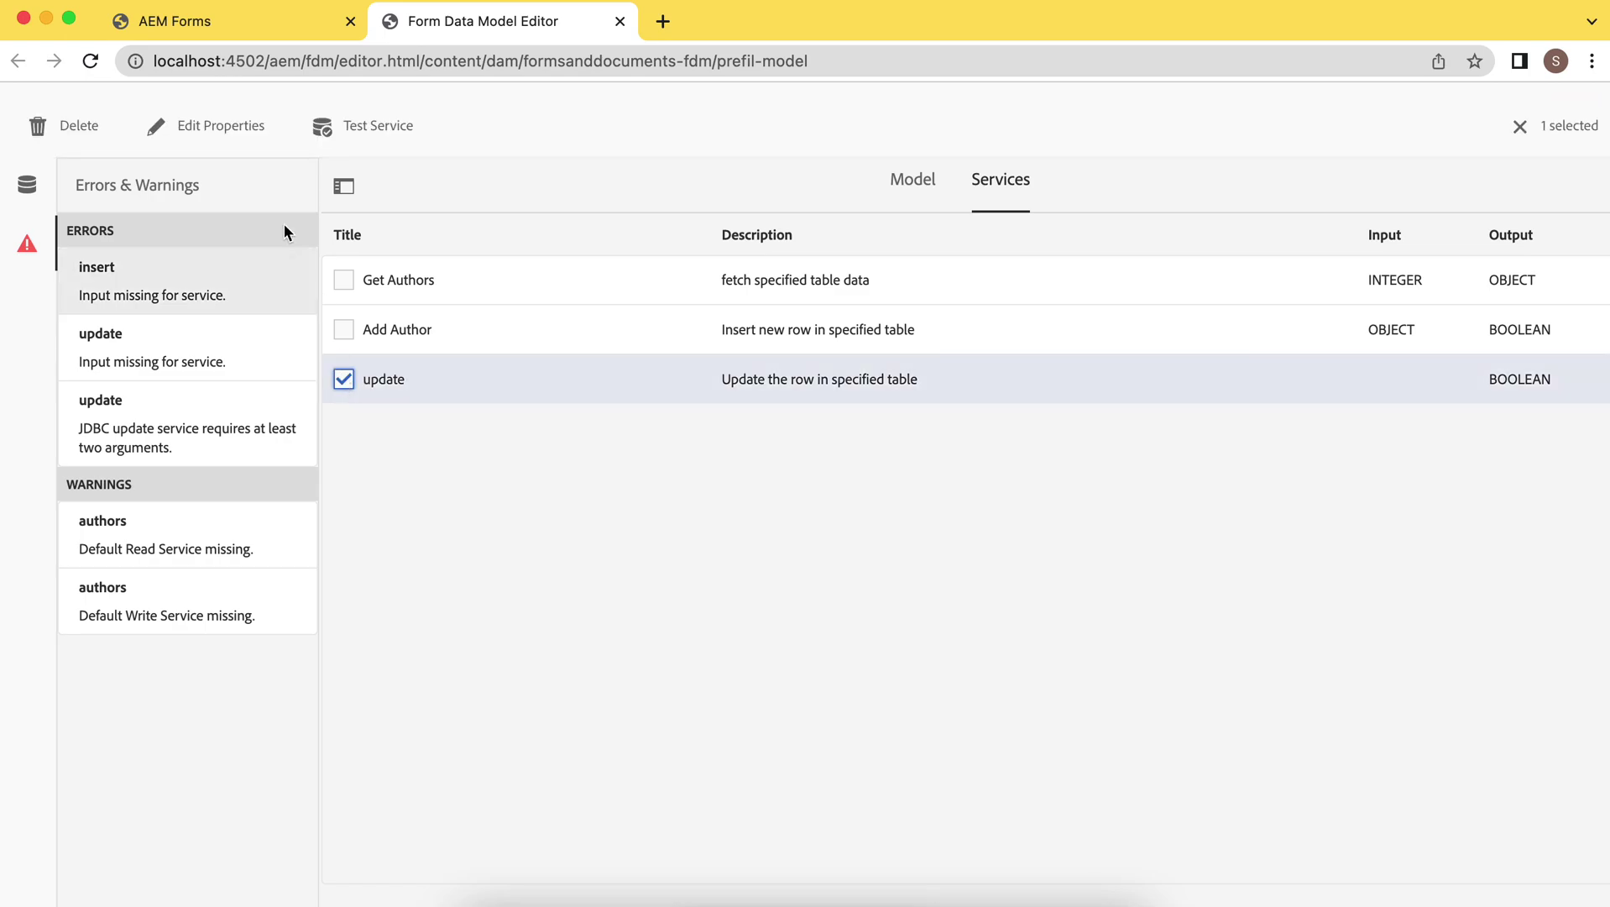
left_click(220, 126)
left_click(1272, 443)
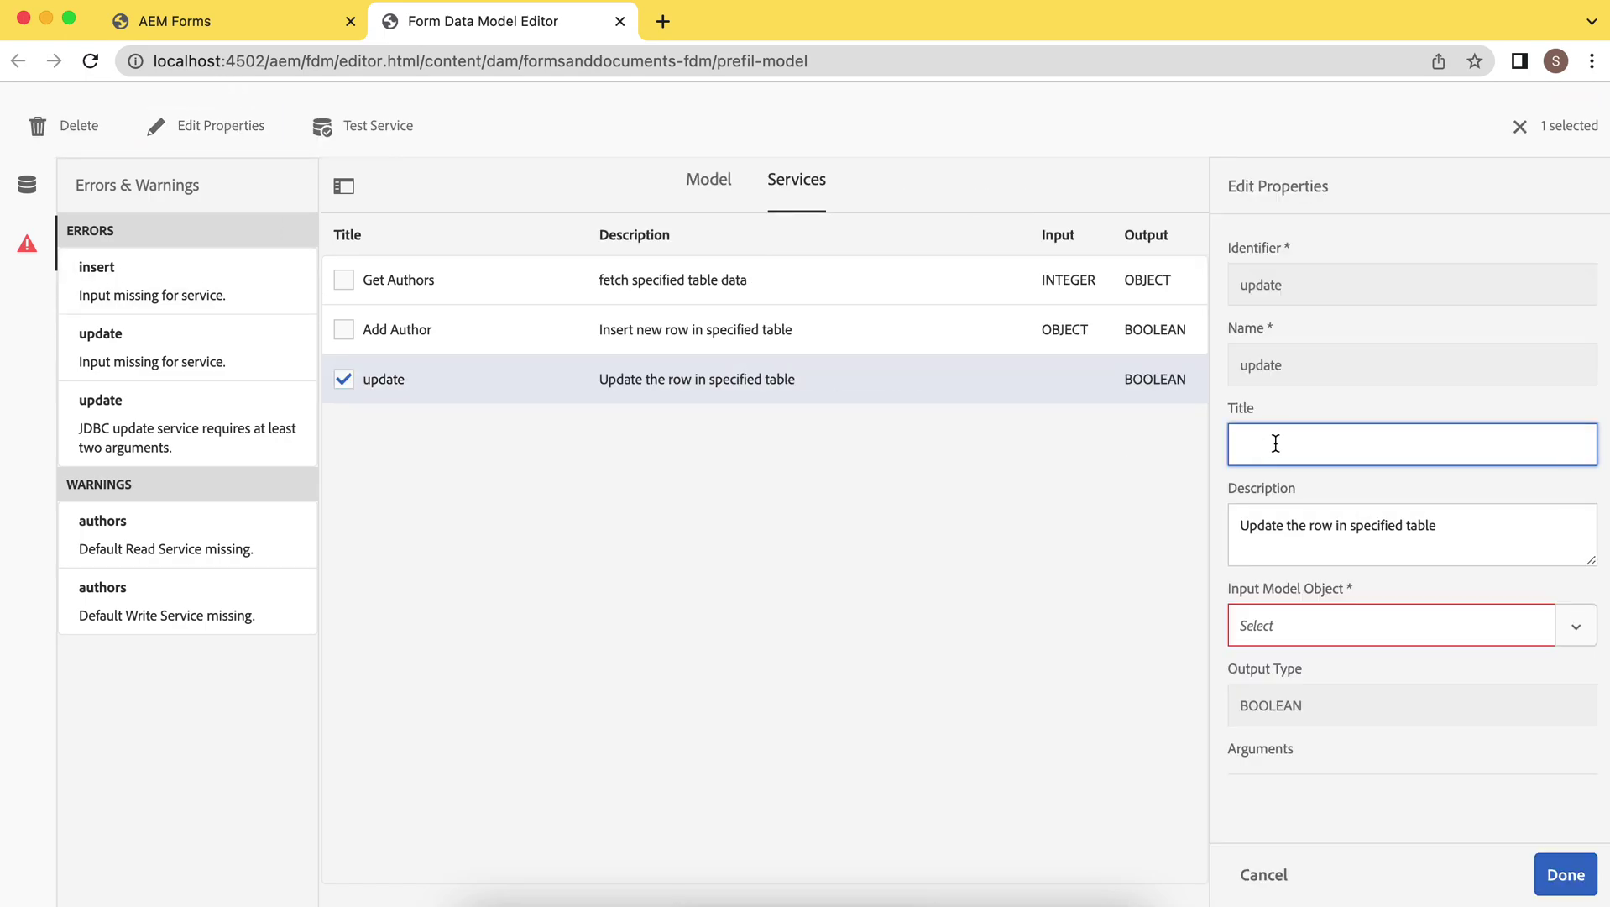
type("Uodate")
key("BackSpace")
key("BackSpace")
type("pdate Author")
Set the update service's input model object to authors, confirm, and save the model
left_click(1572, 630)
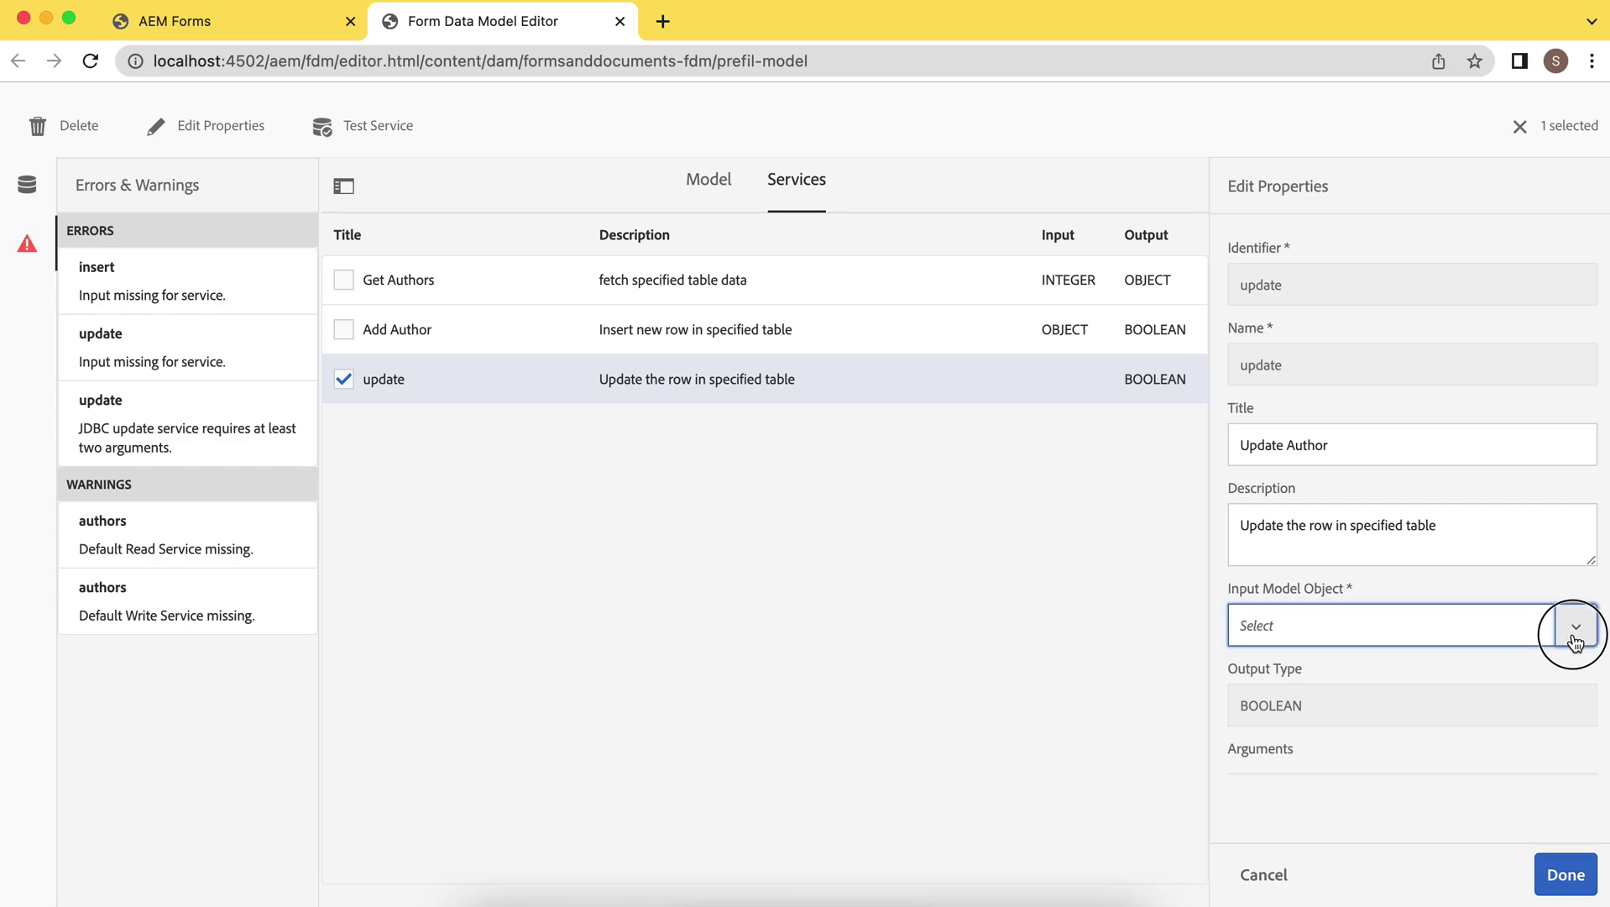
left_click(1402, 672)
scroll(1400, 675, "down", 1)
left_click(1267, 737)
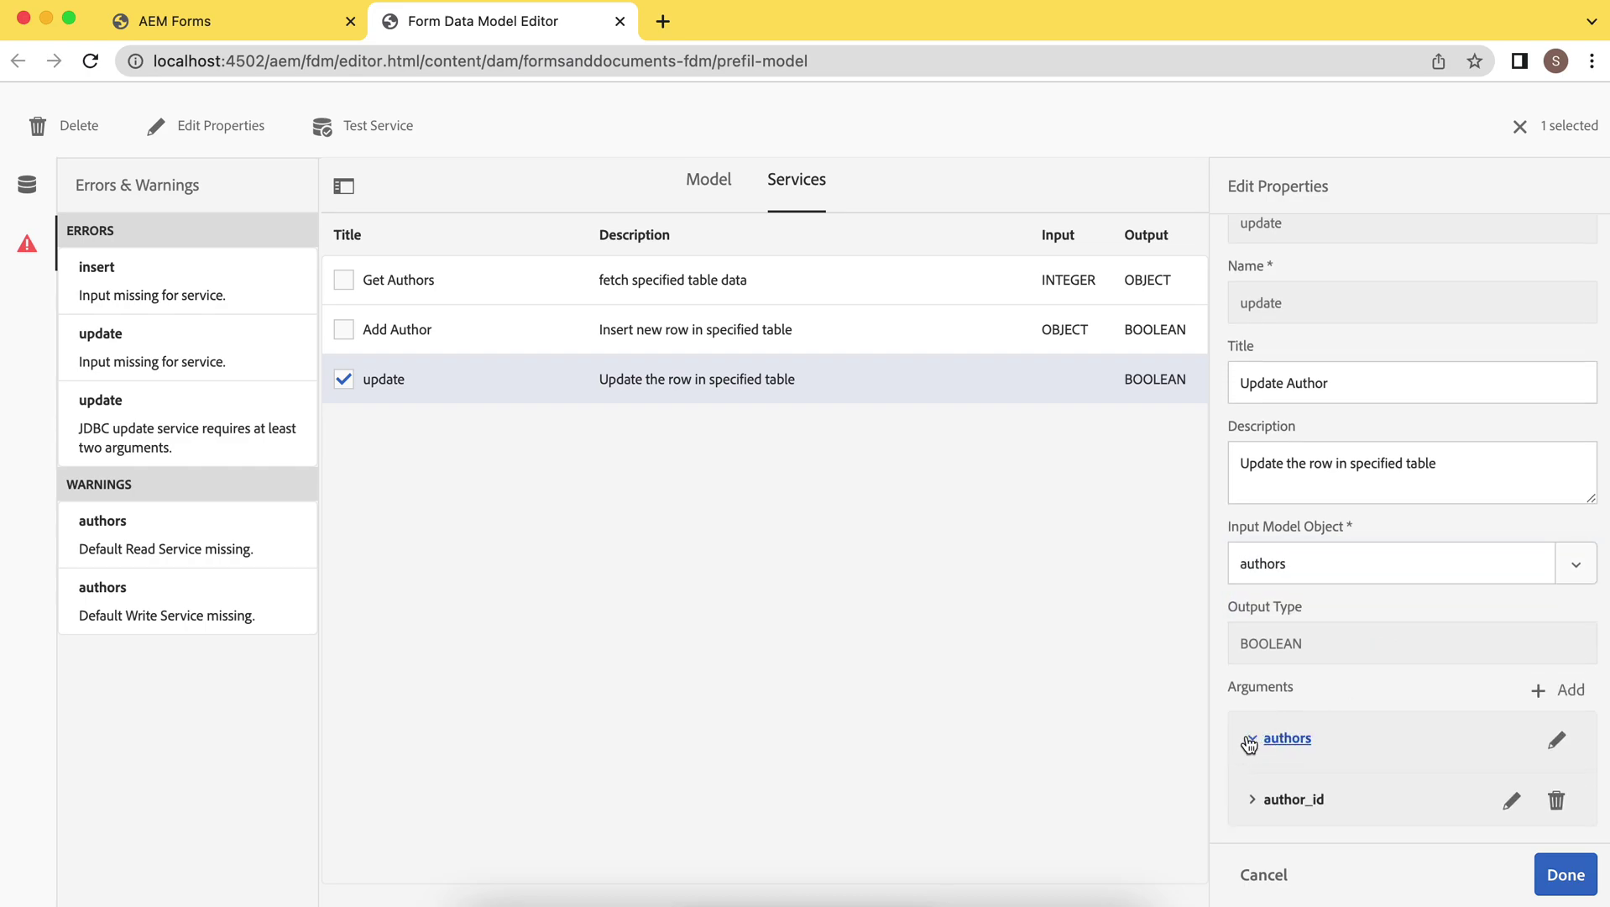
scroll(1282, 676, "down", 1)
scroll(1254, 726, "up", 1)
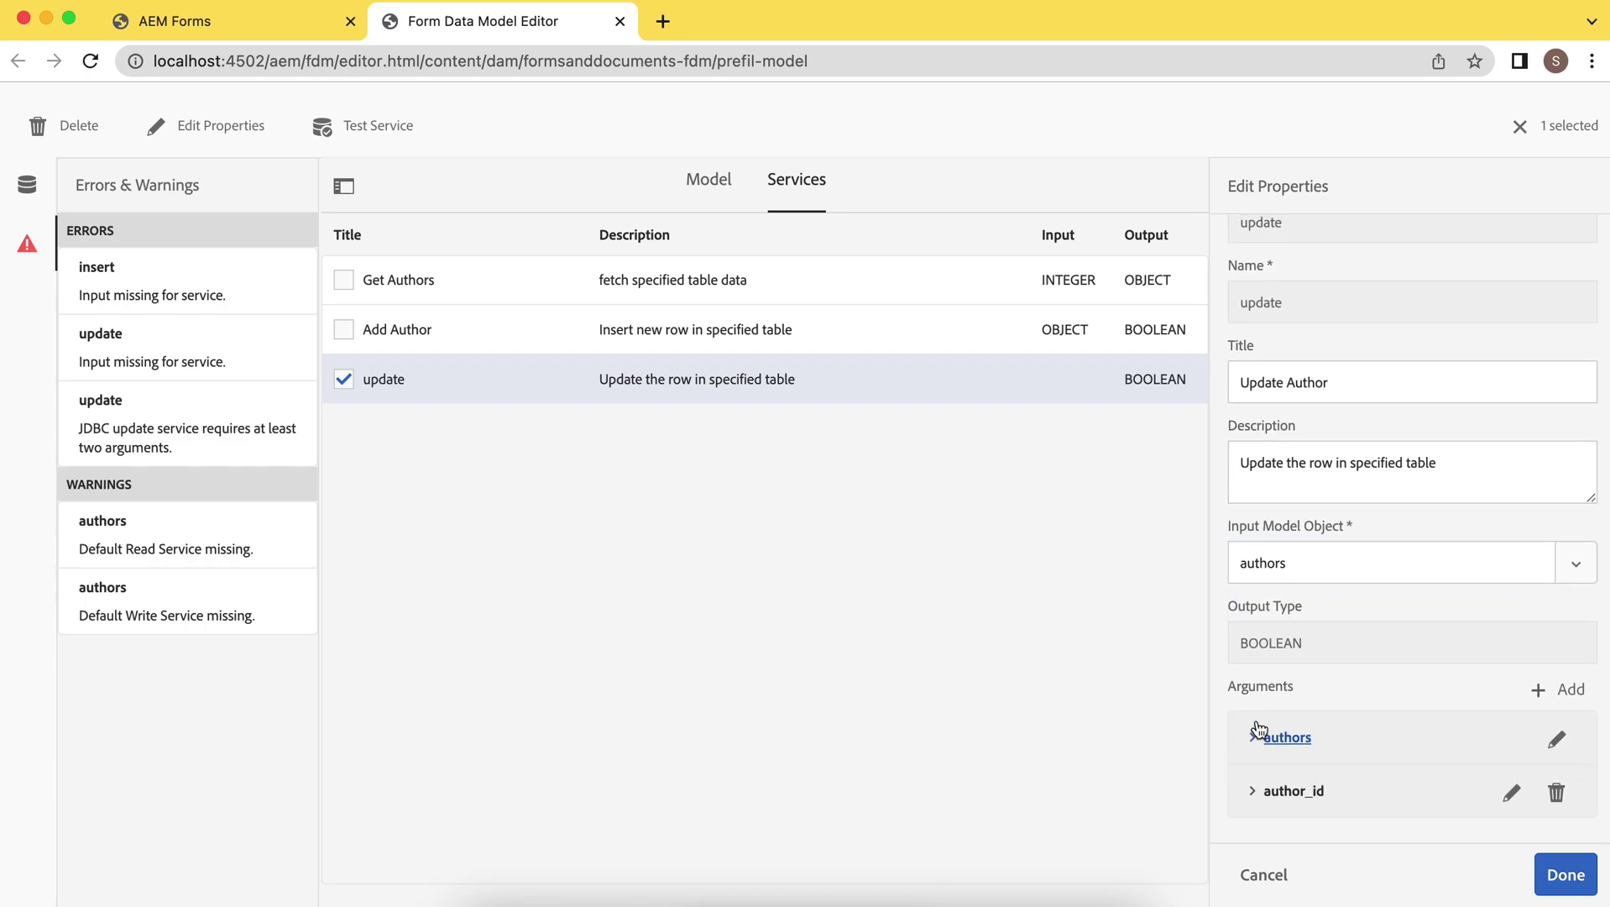
left_click(1255, 738)
left_click(1262, 786)
scroll(1263, 782, "down", 2)
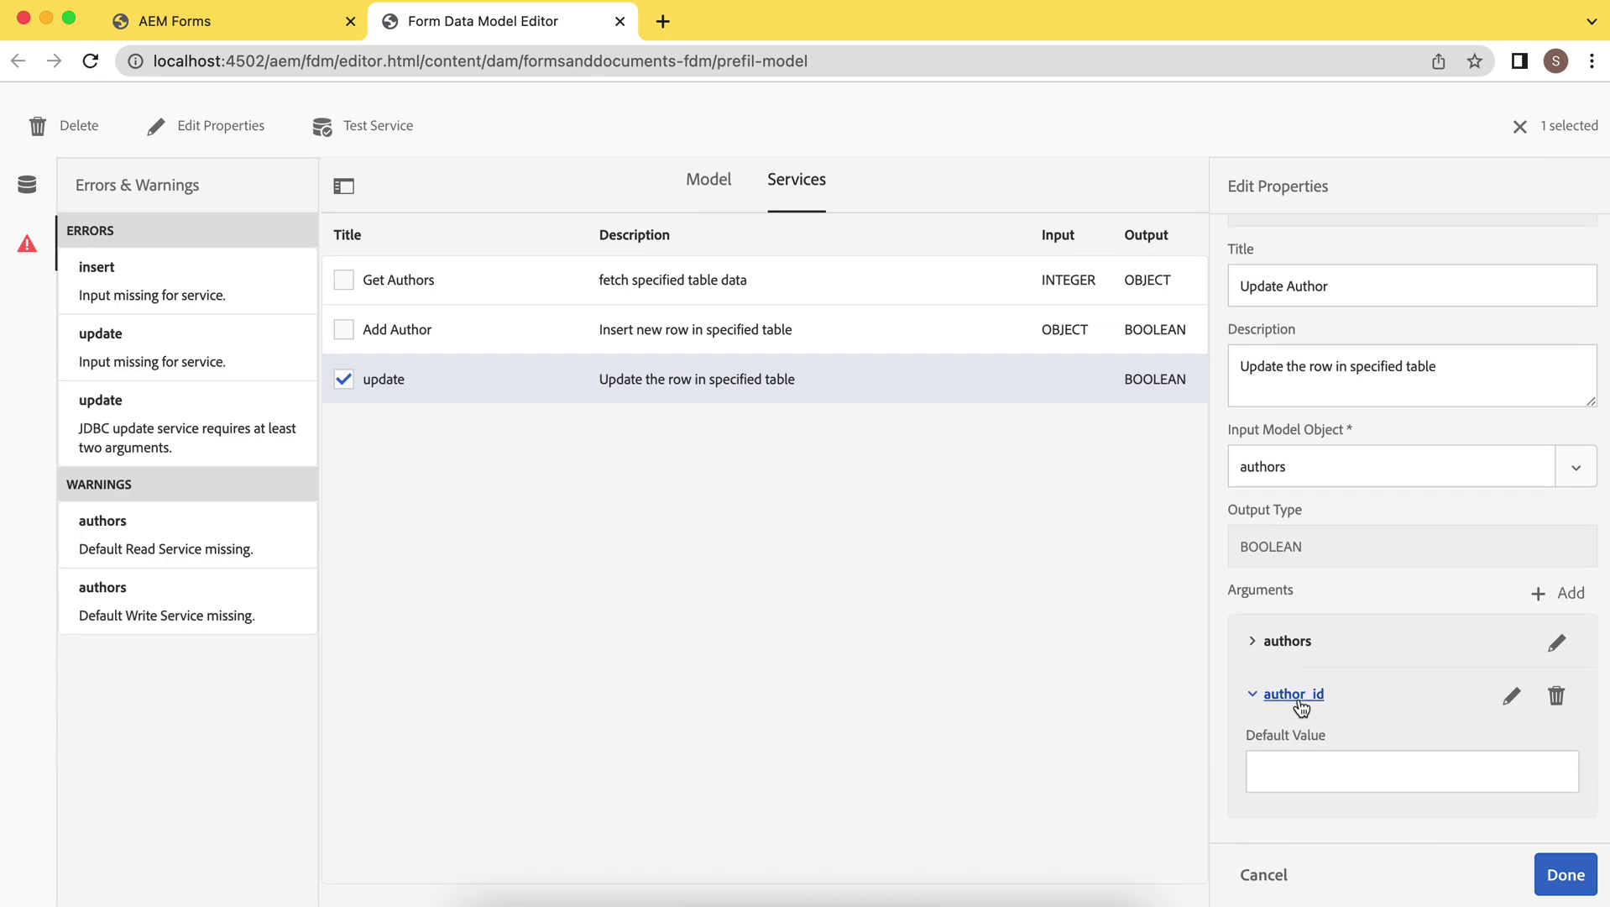
left_click(1256, 702)
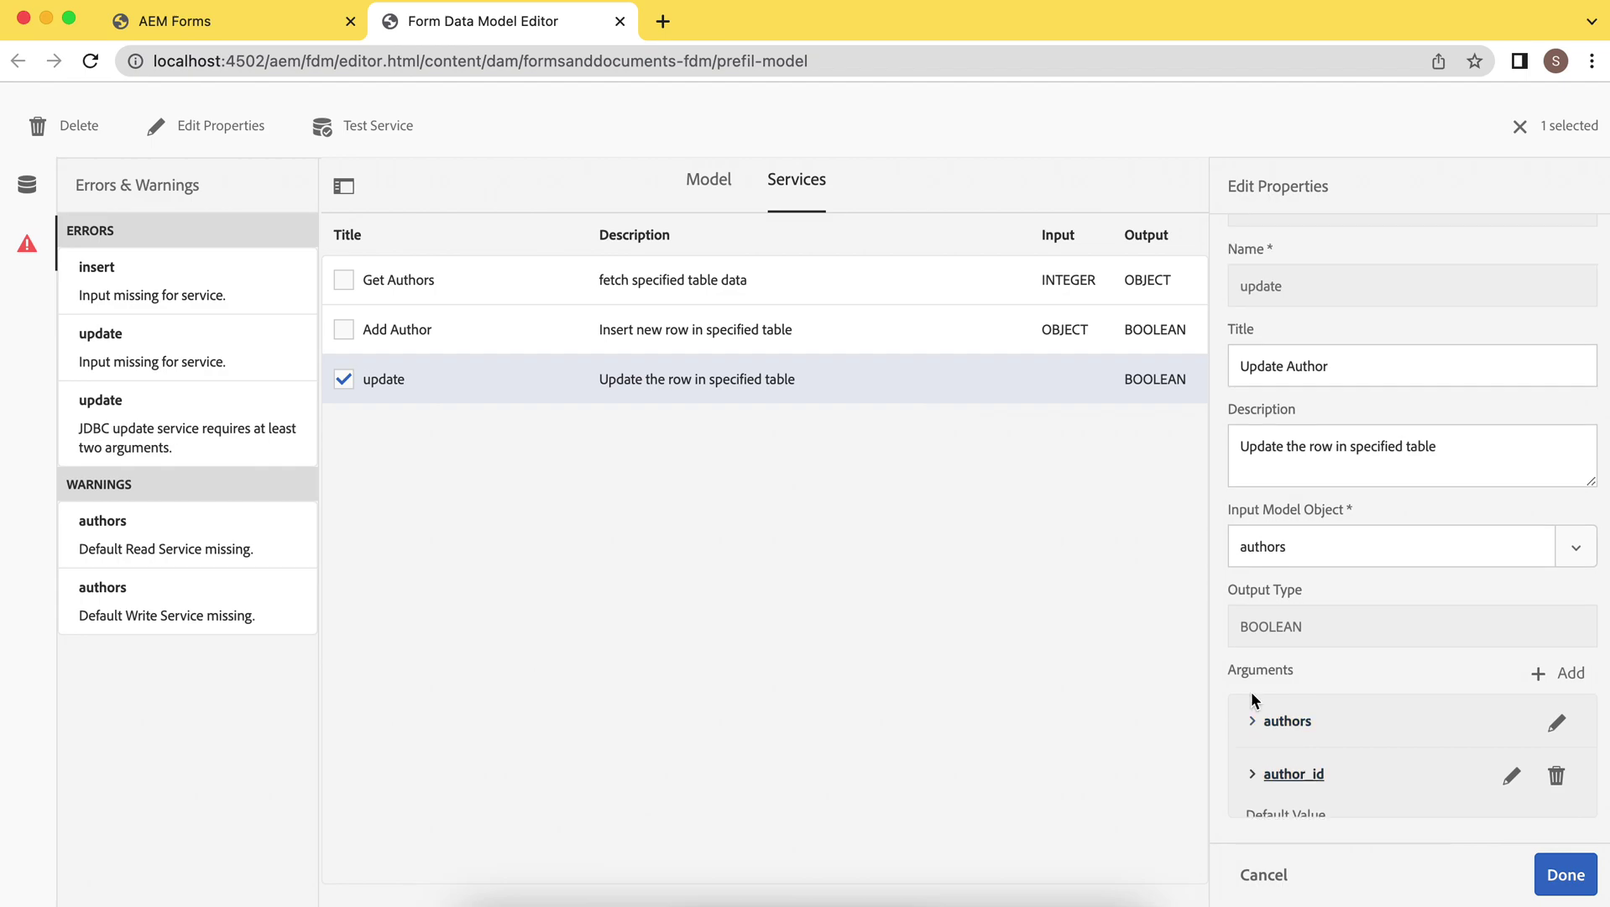
left_click(1583, 889)
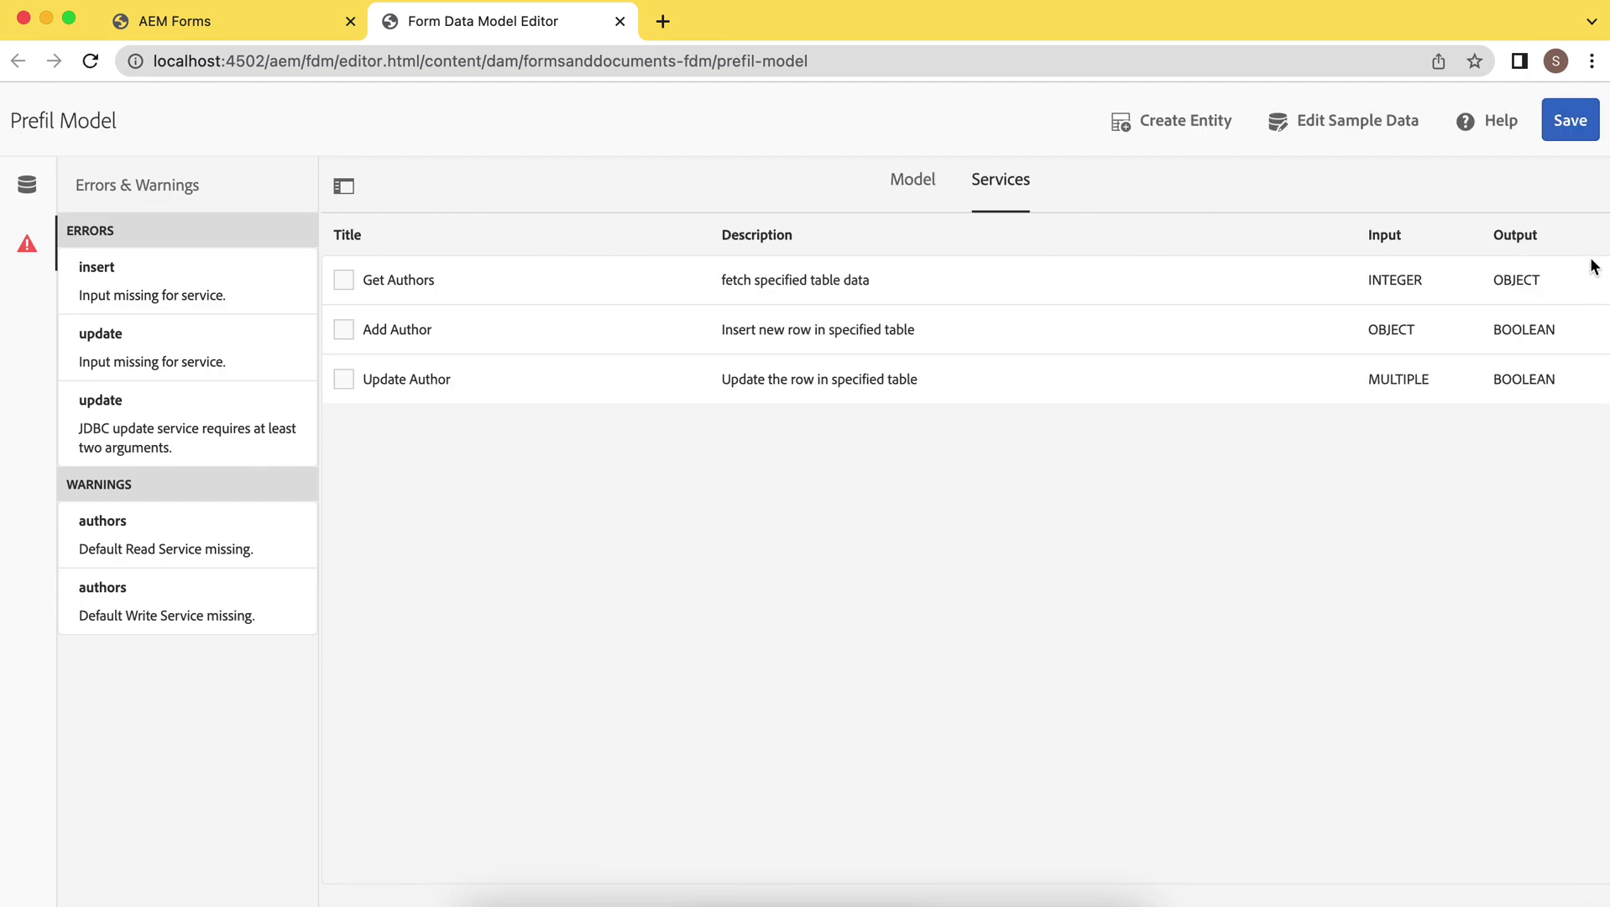
left_click(1567, 125)
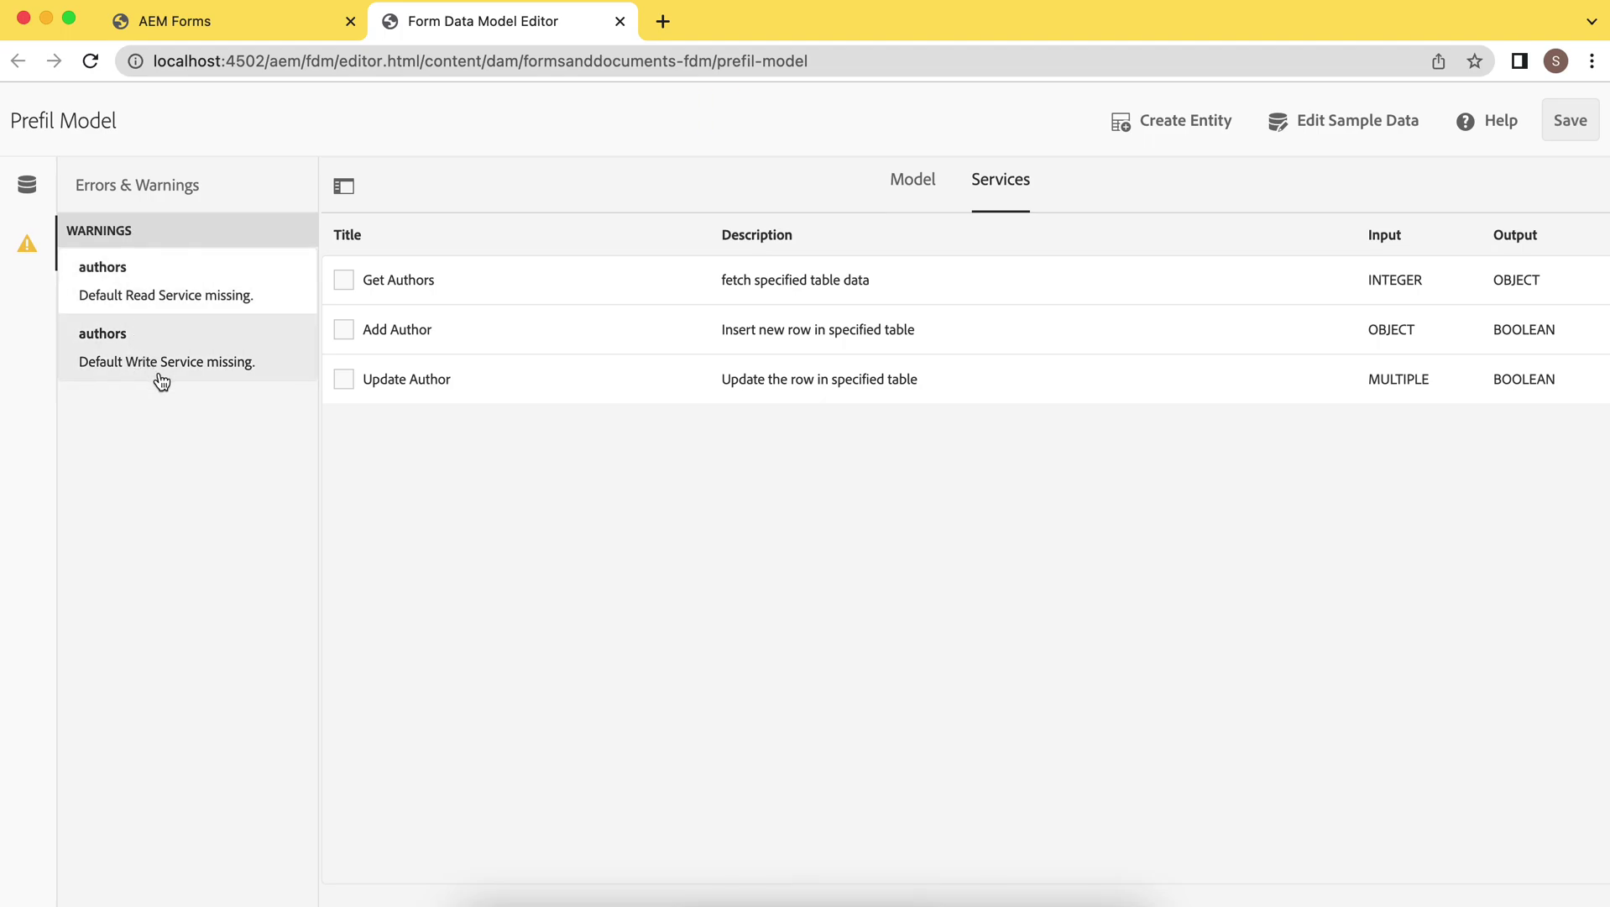
Title the authors entity 'Author Service' in the model view
left_click(28, 187)
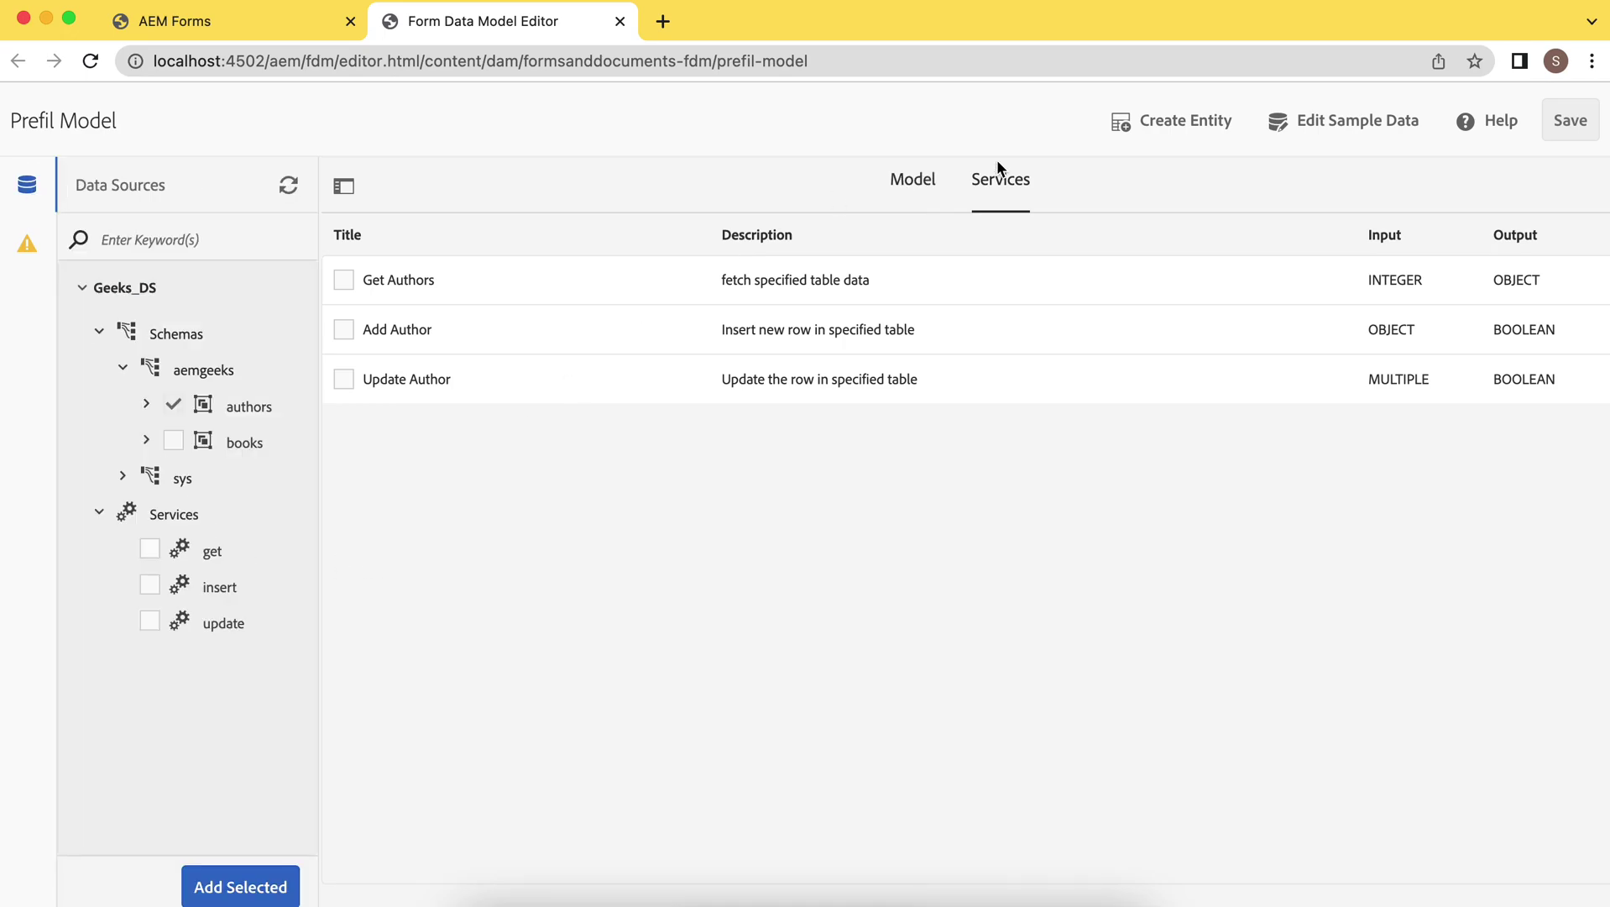
left_click(916, 180)
left_click(399, 333)
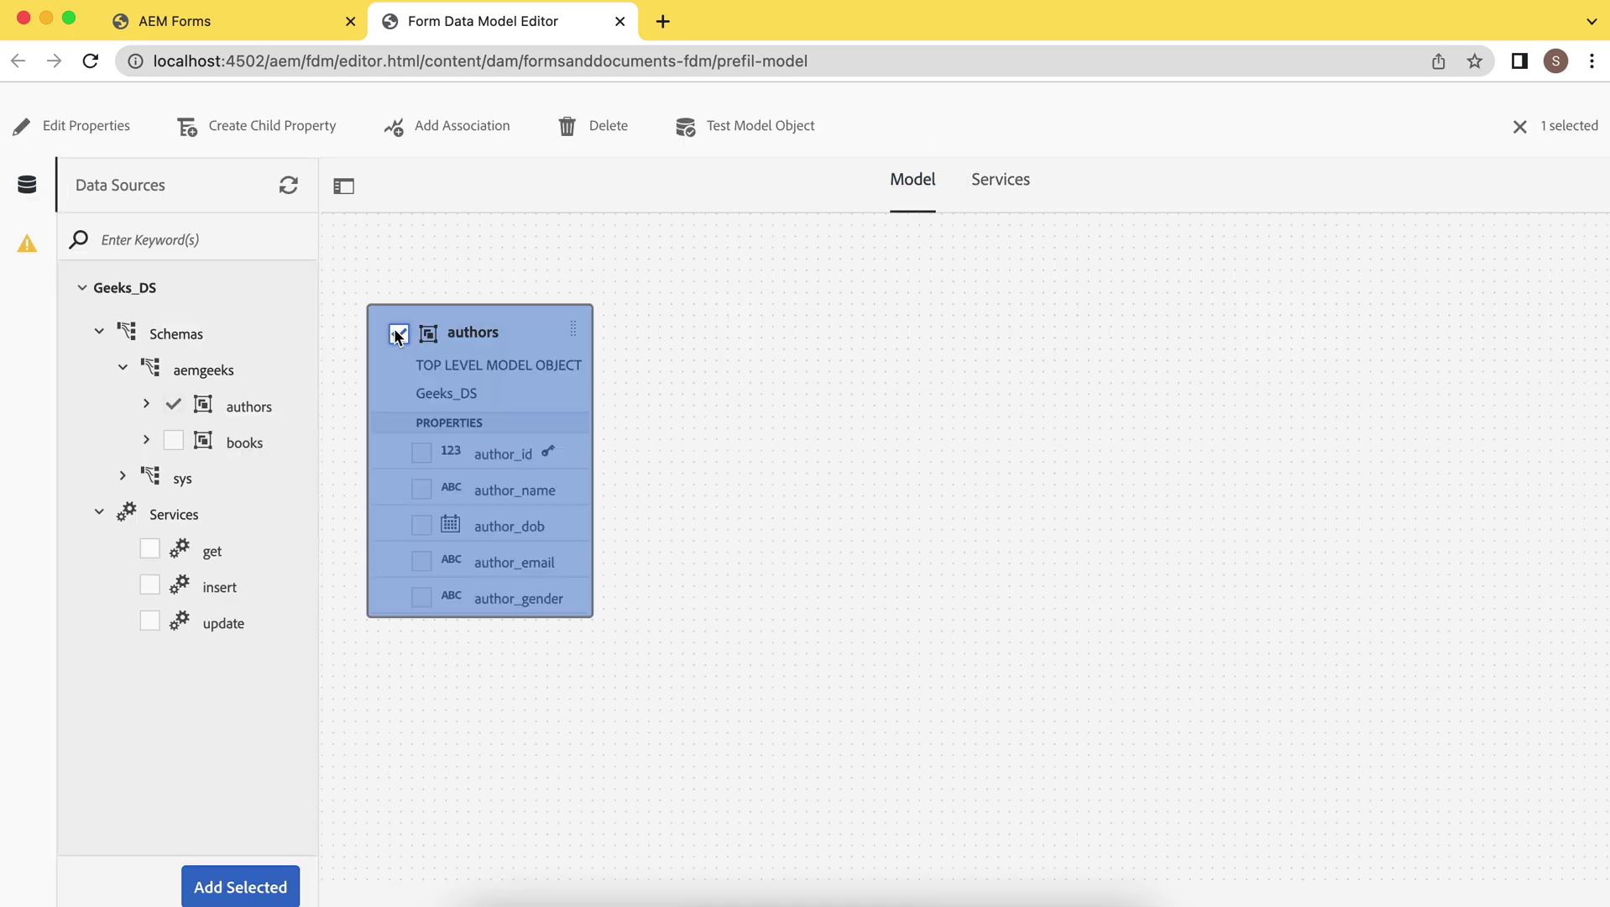
left_click(85, 125)
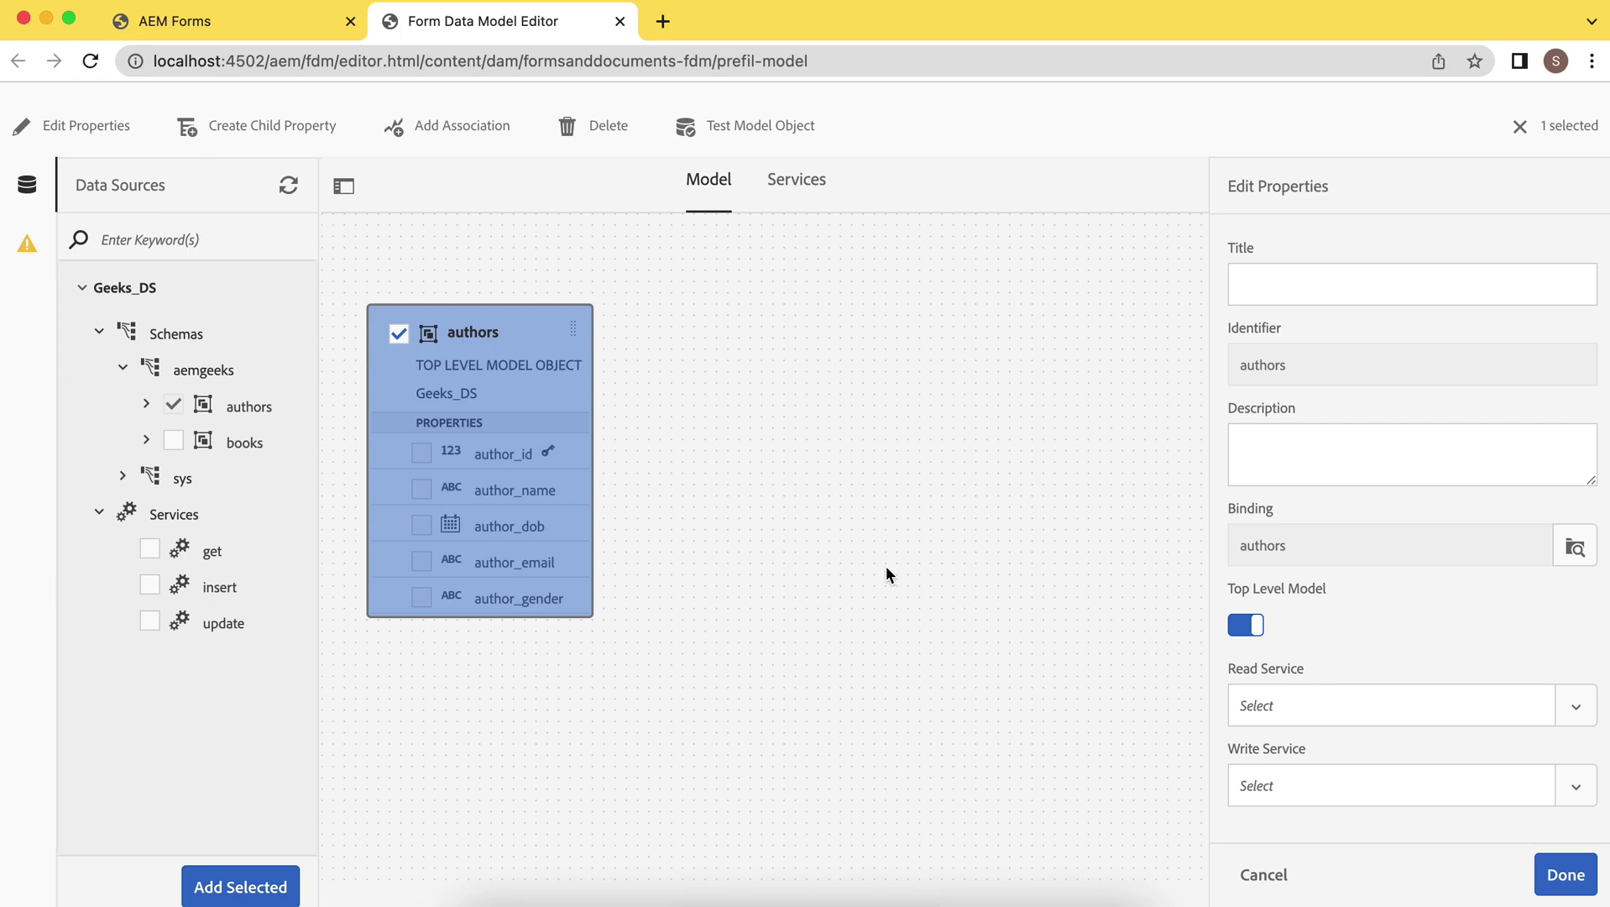
scroll(963, 622, "down", 5)
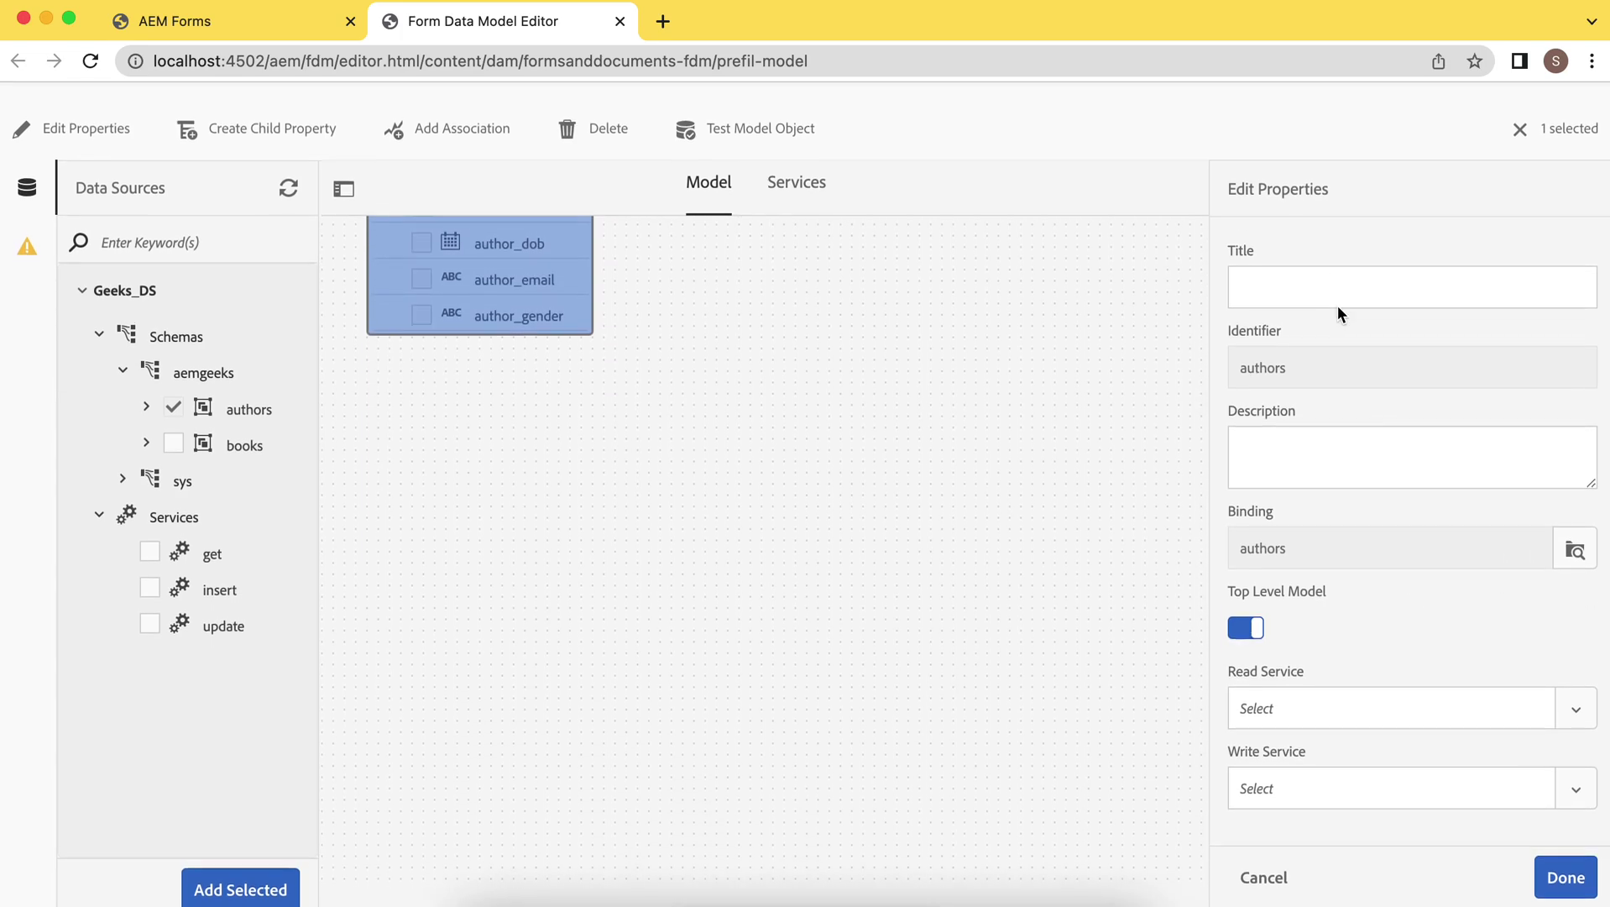
left_click(1290, 287)
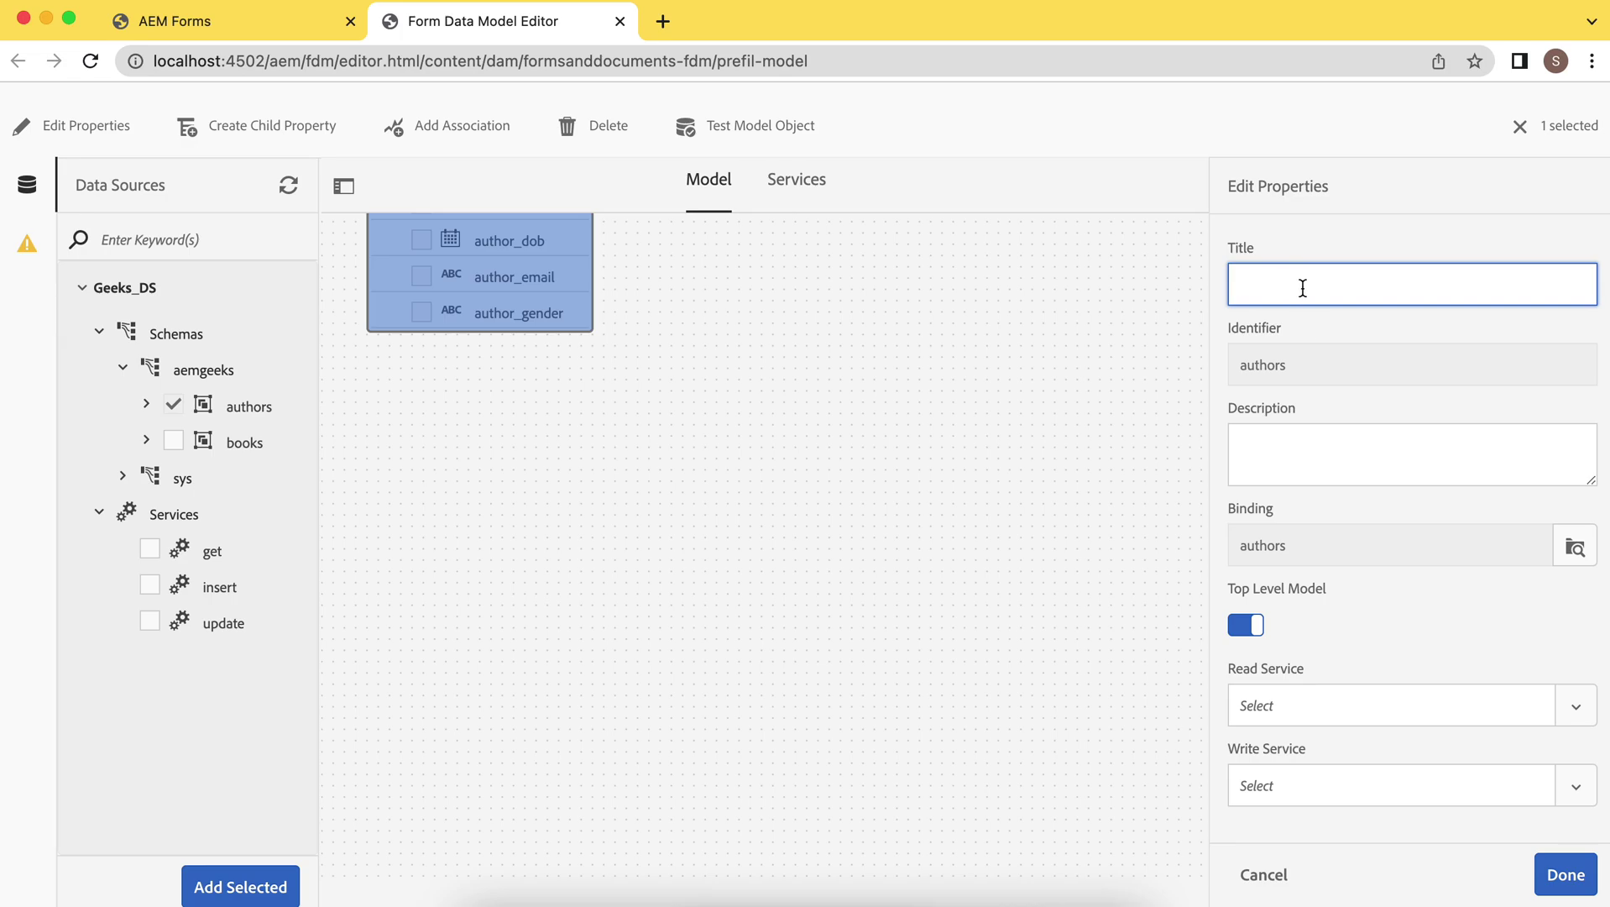
type("Author Service")
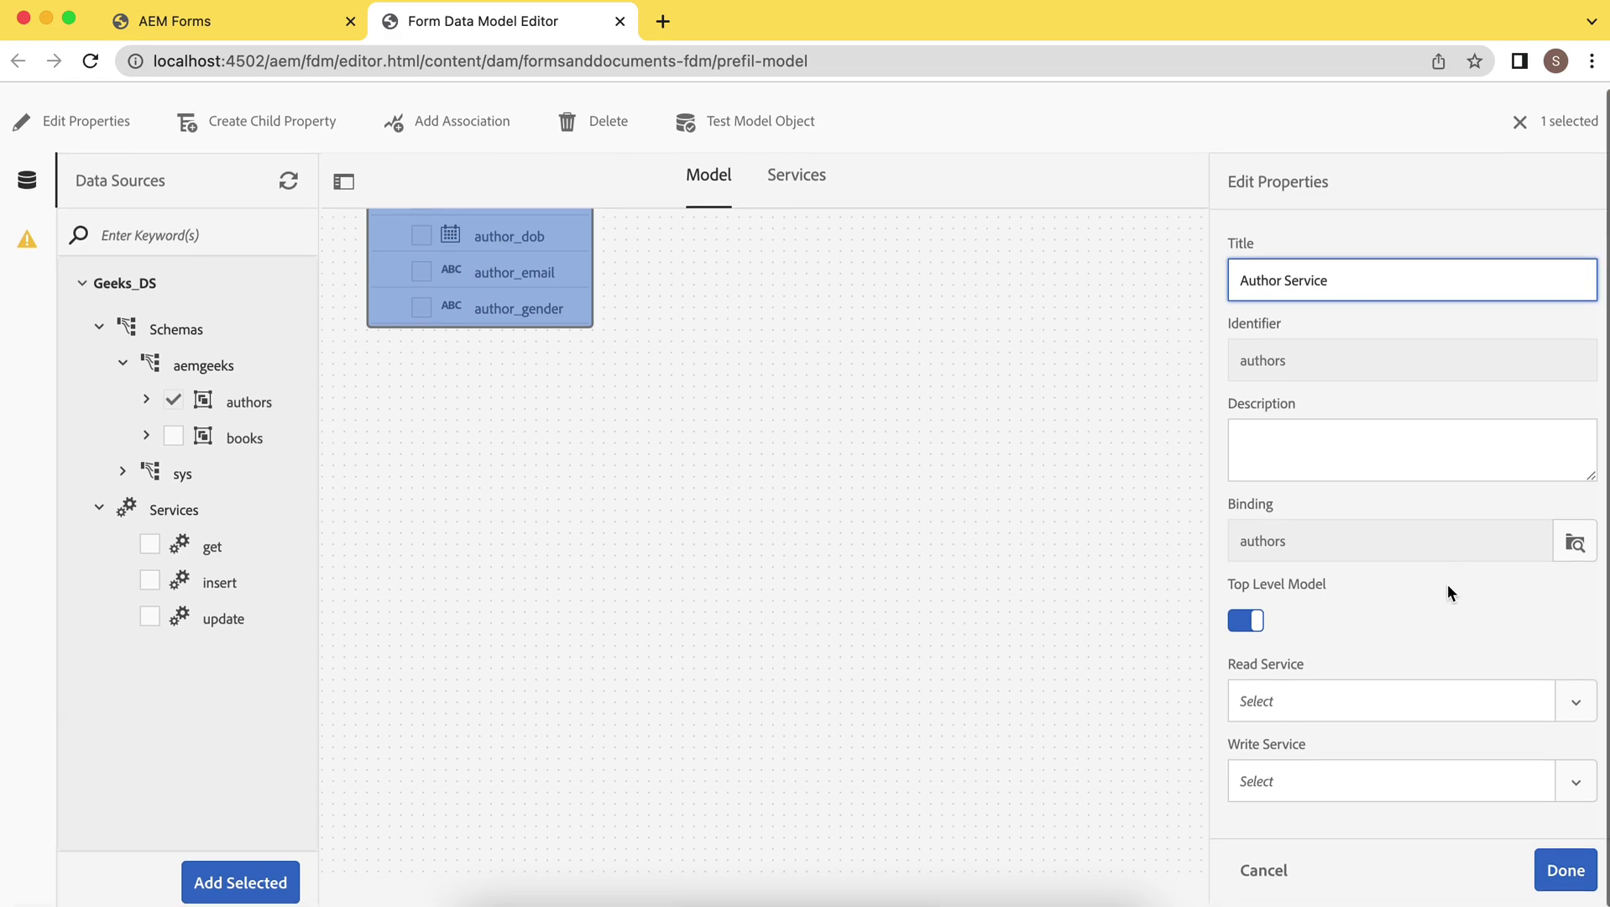
Set get as the read service, binding author_id to the literal value author_id
left_click(1572, 709)
left_click(1375, 796)
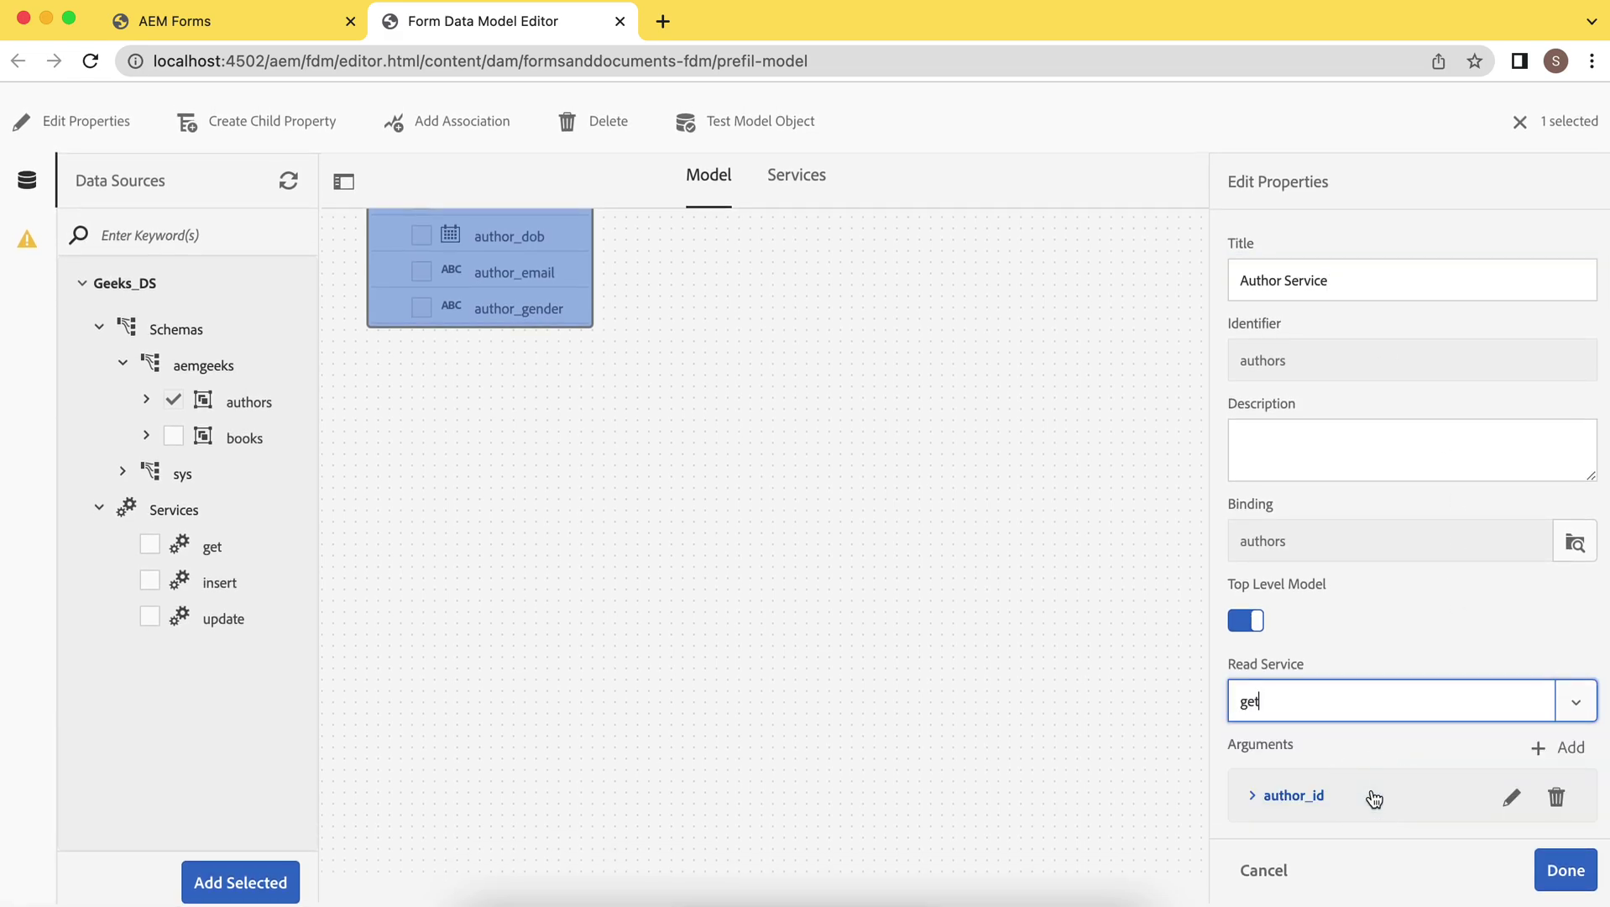
scroll(1423, 626, "down", 1)
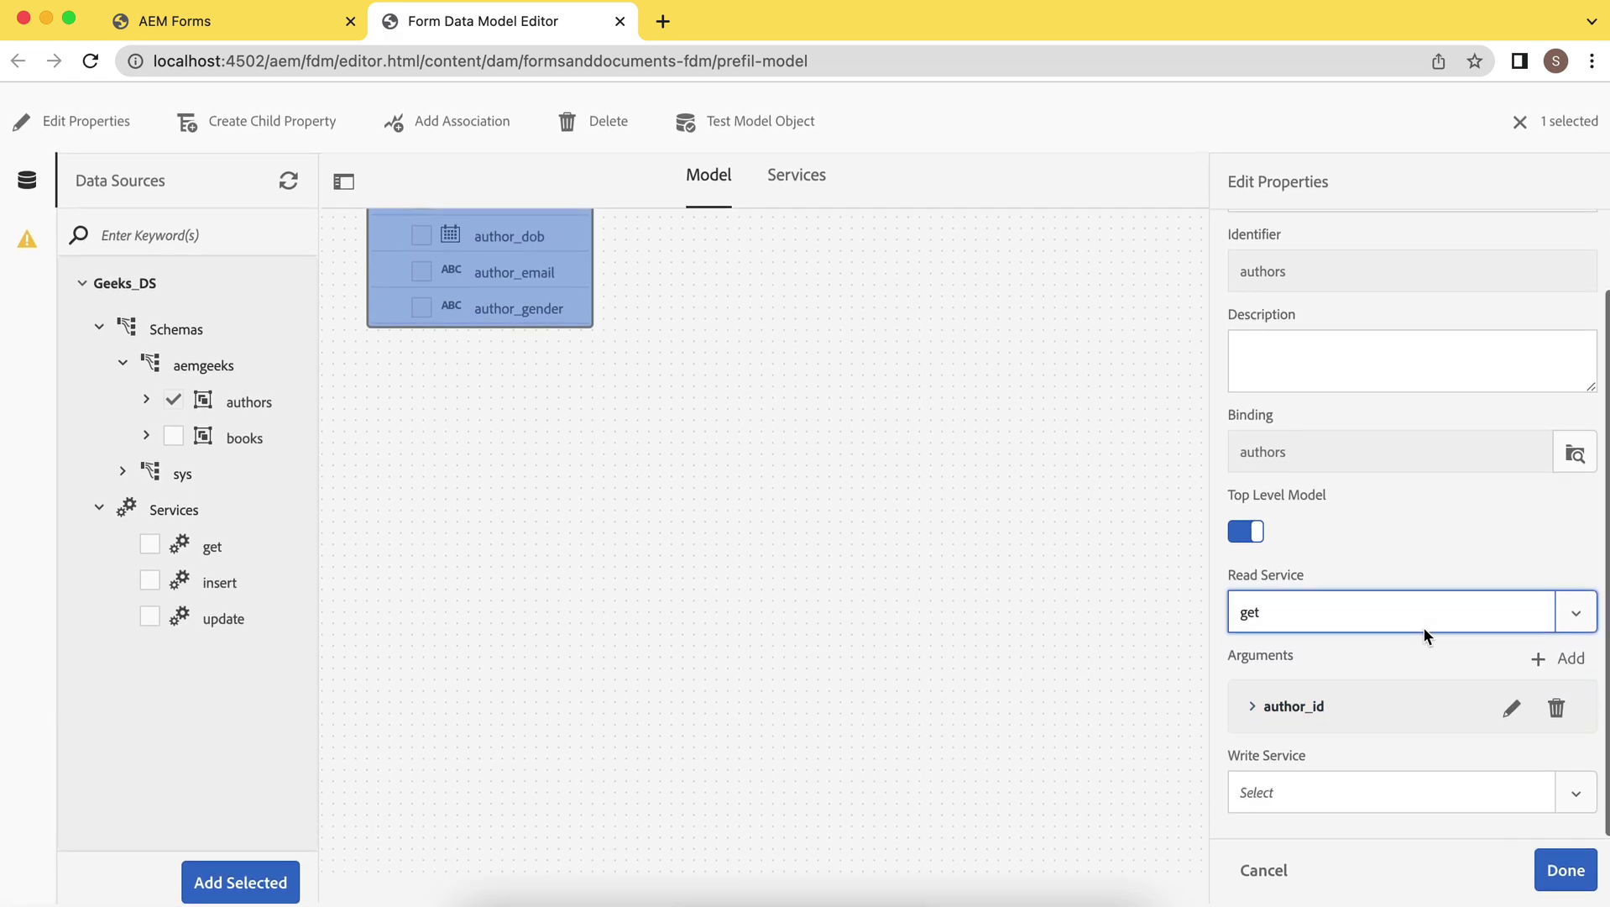
left_click(1268, 705)
scroll(1330, 672, "down", 2)
left_click(1514, 601)
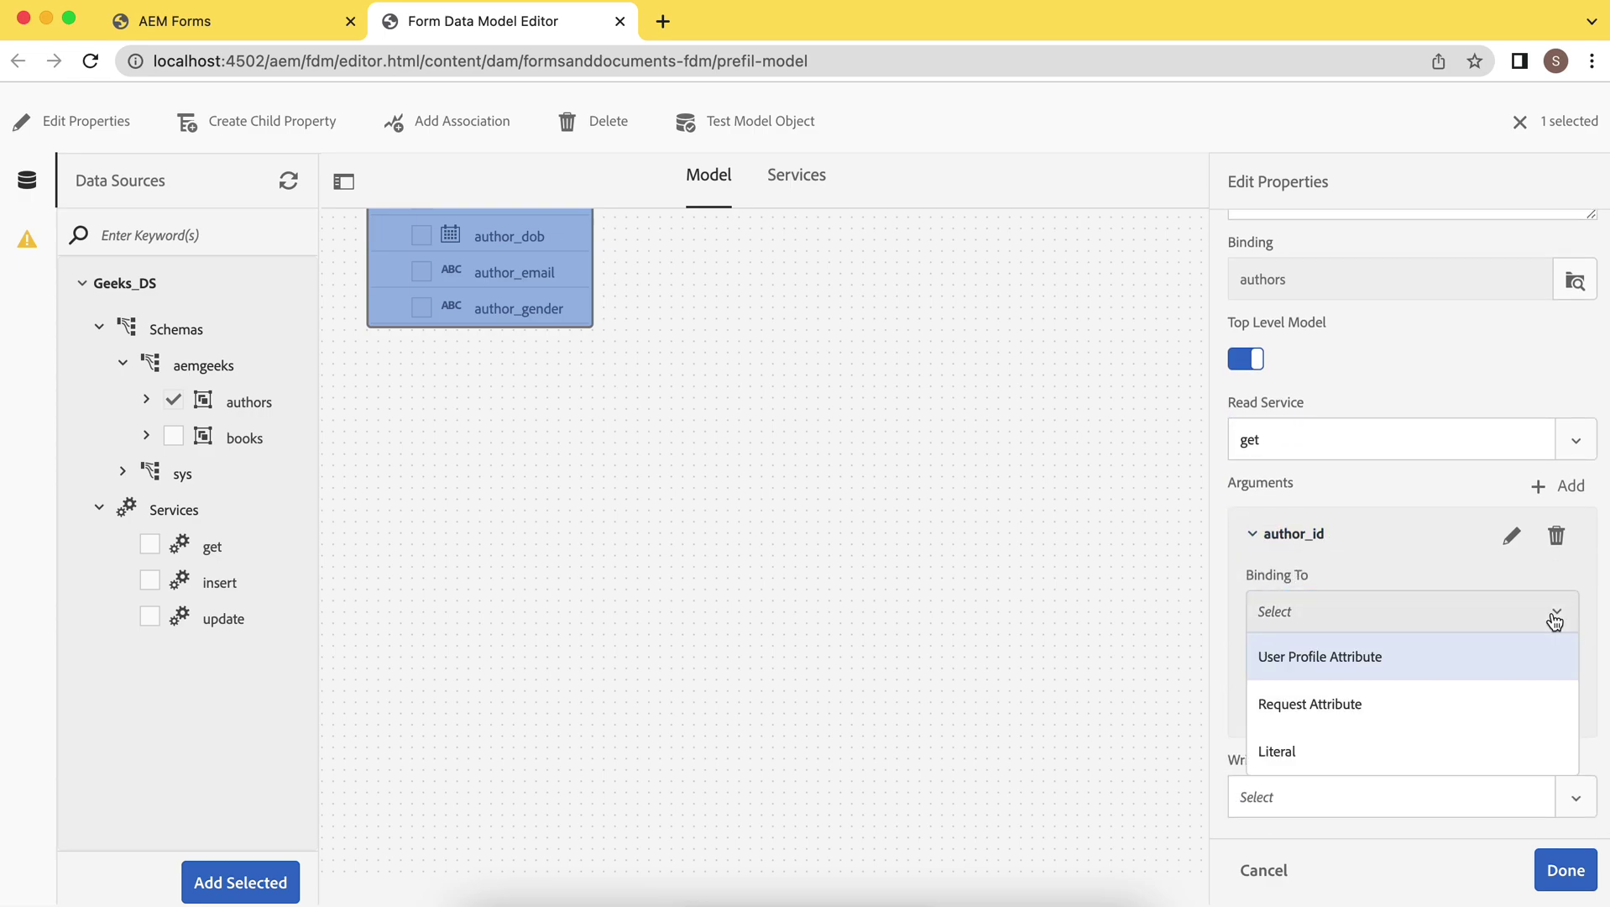
left_click(1356, 756)
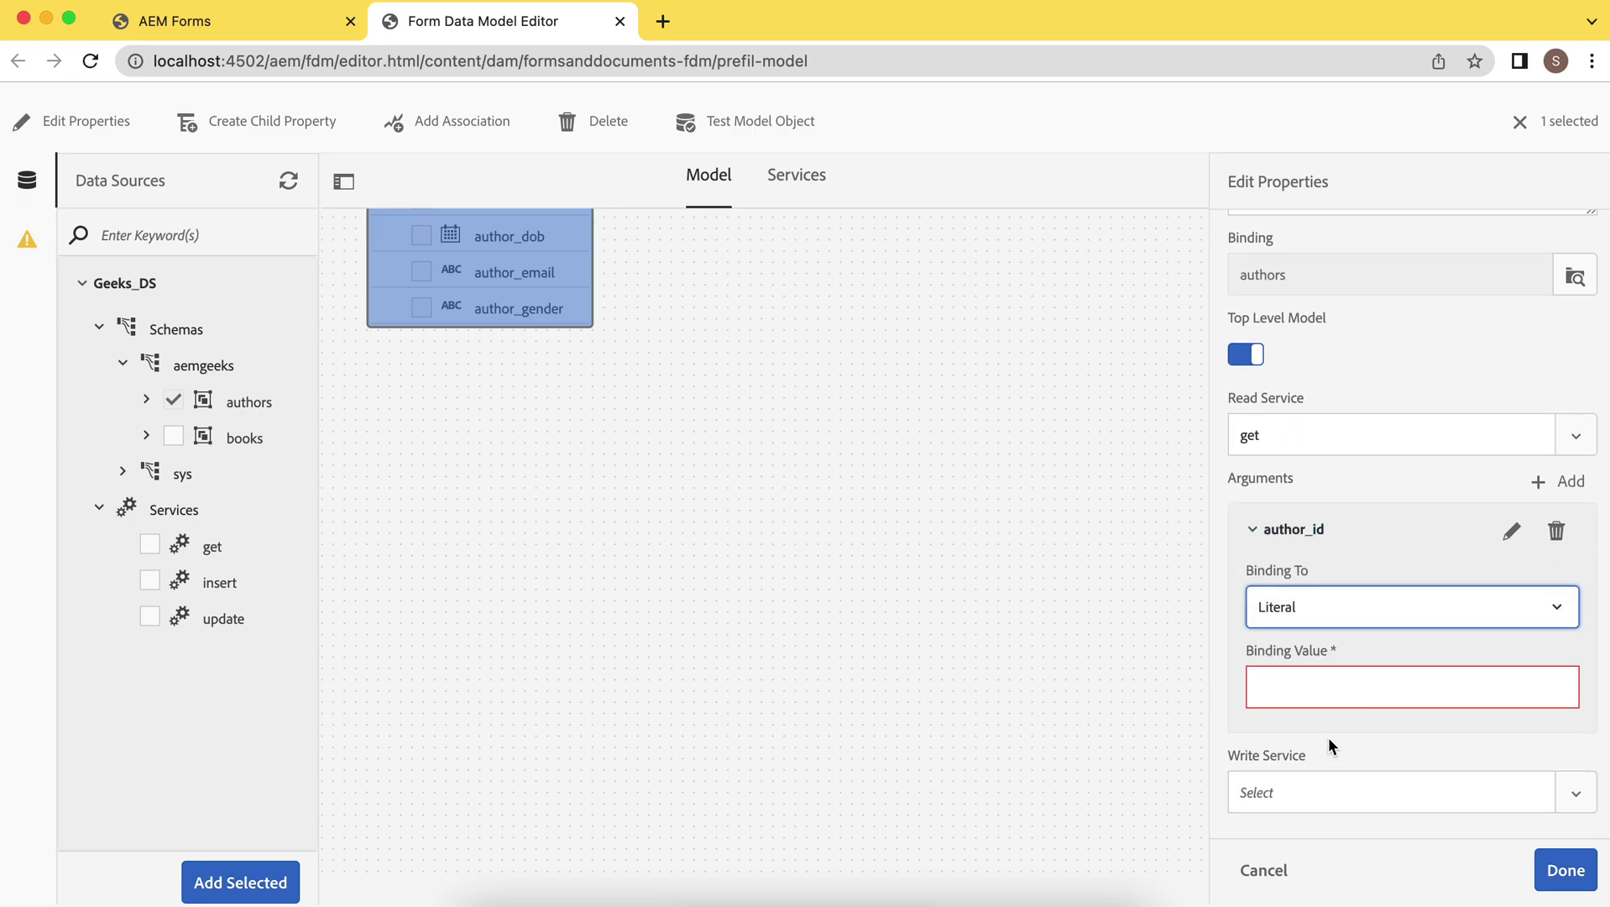
left_click(1295, 695)
type("author_id")
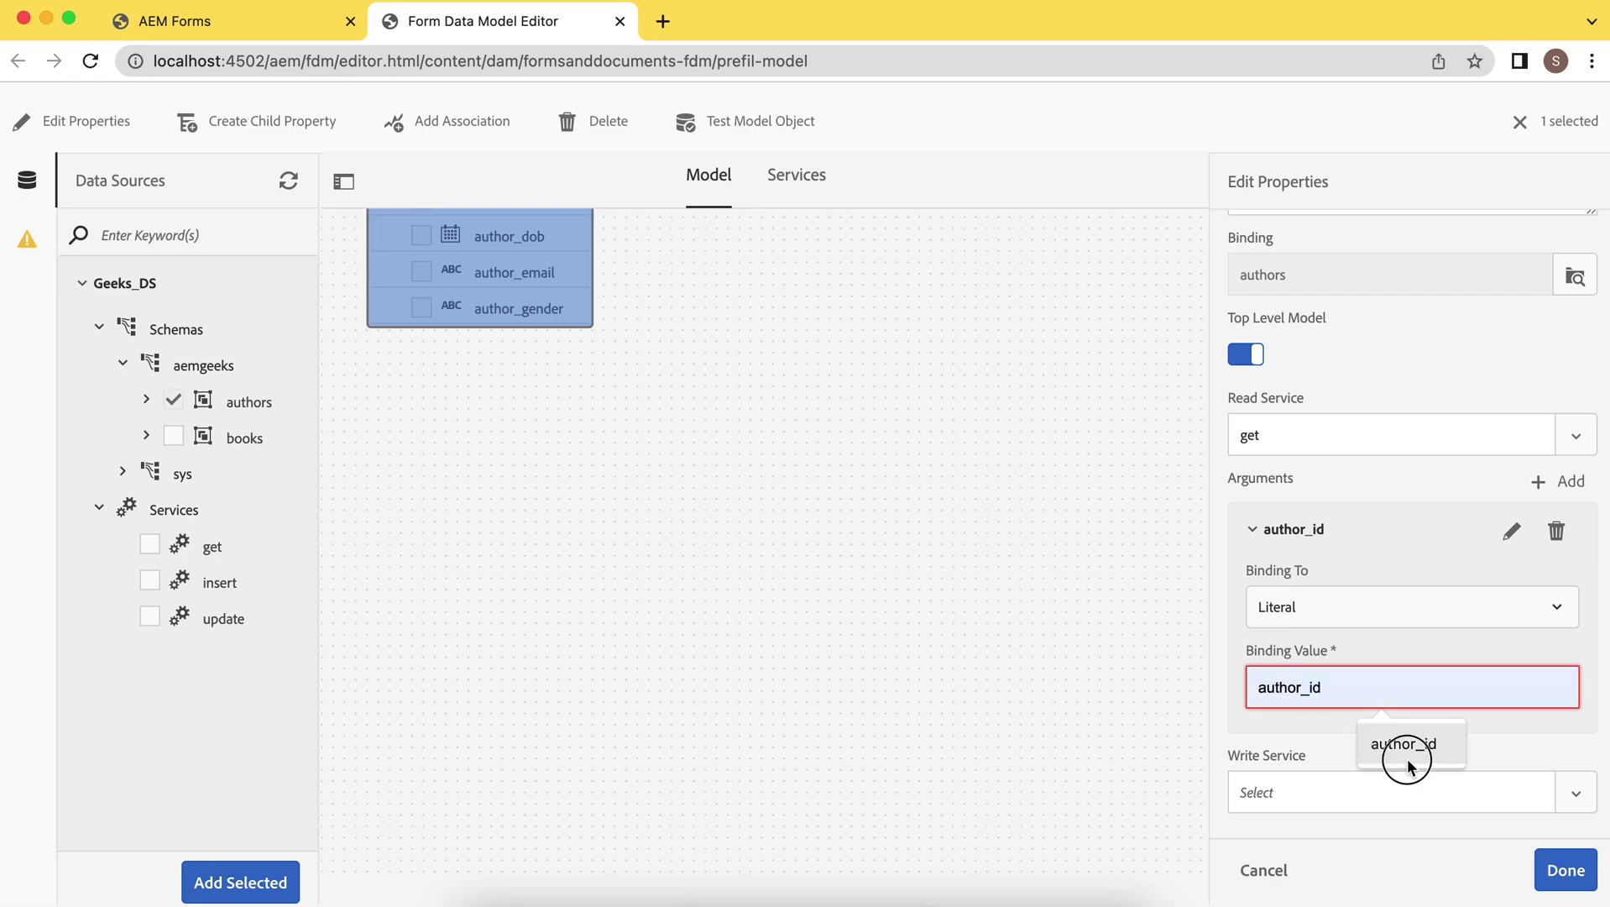
left_click(1219, 711)
Set insert as the write service, confirm the entity settings, and save the model
scroll(1196, 737, "down", 2)
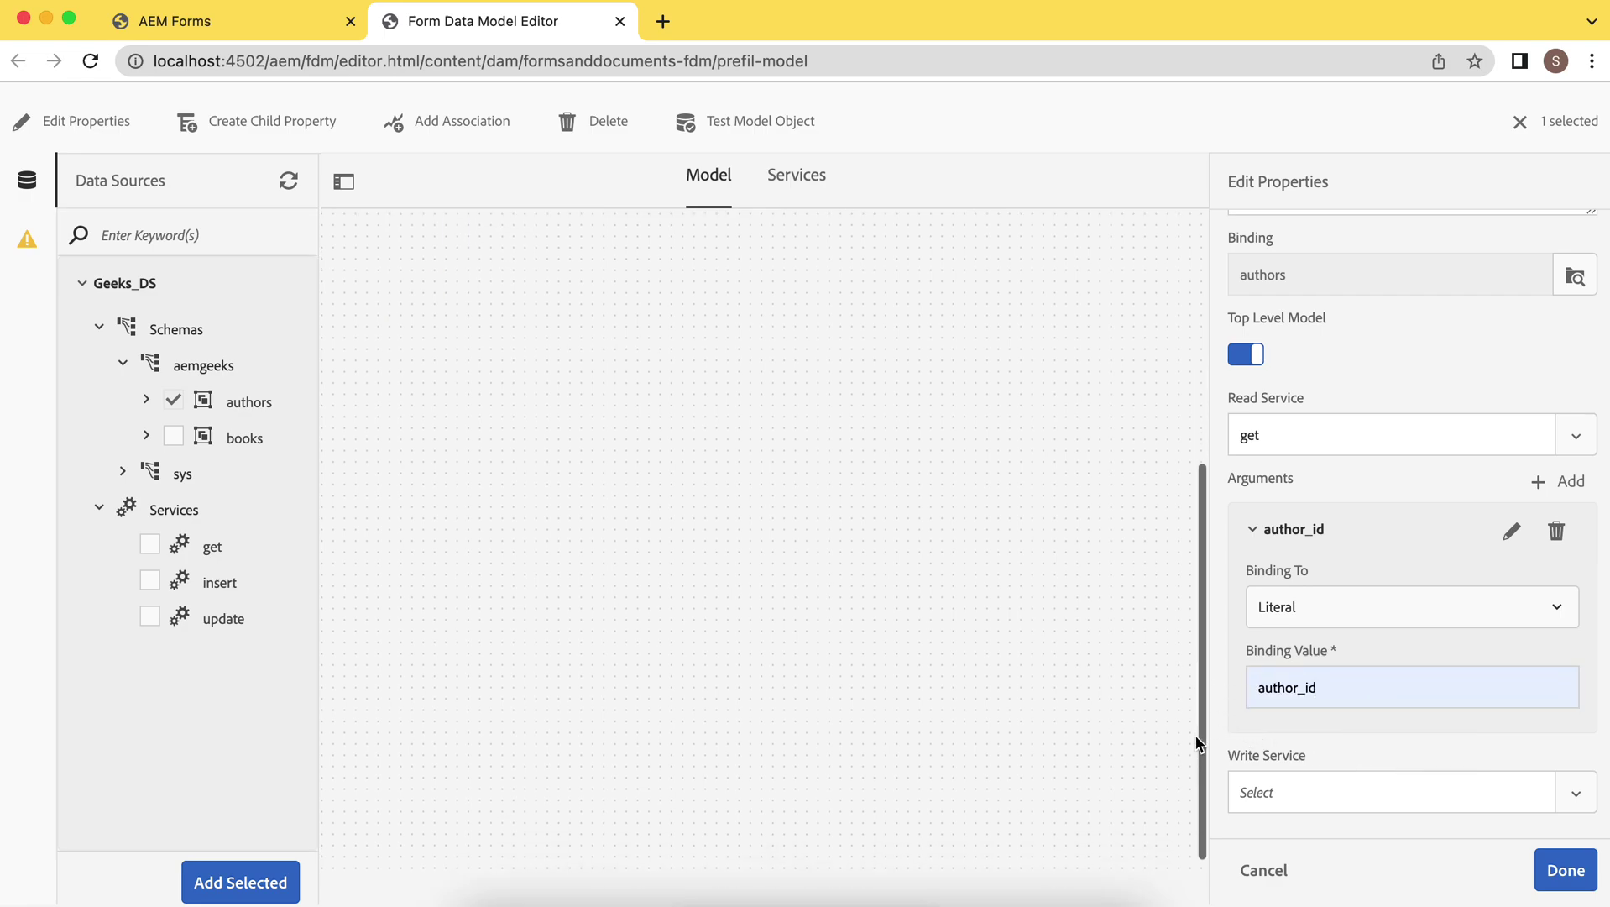
left_click(1368, 794)
left_click(1589, 806)
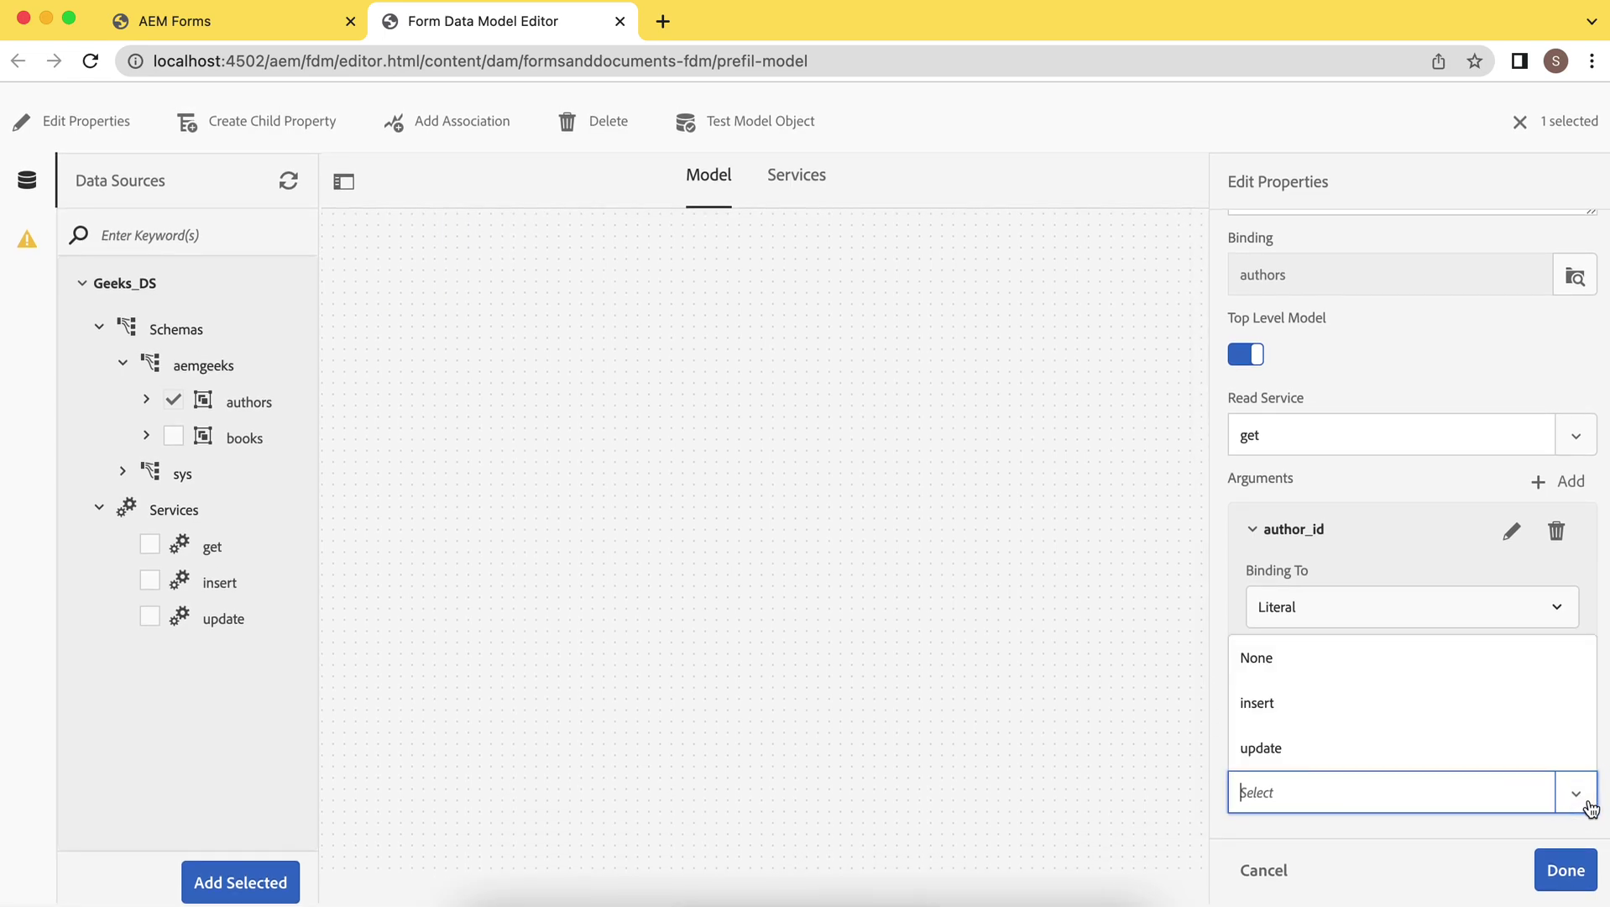
left_click(1339, 712)
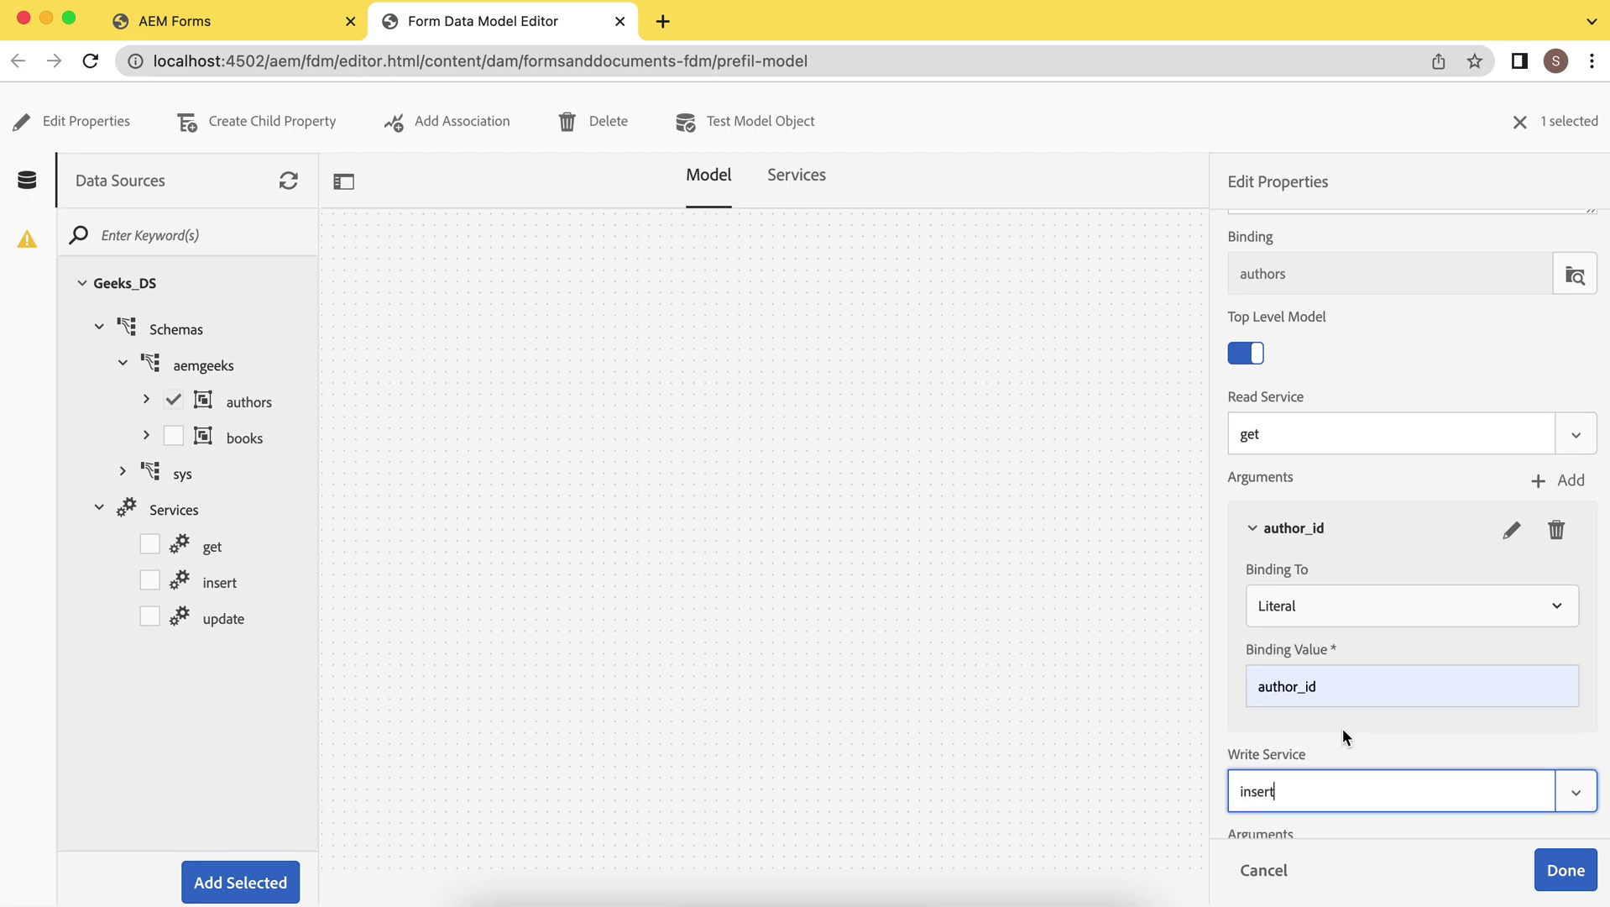
scroll(1343, 729, "down", 2)
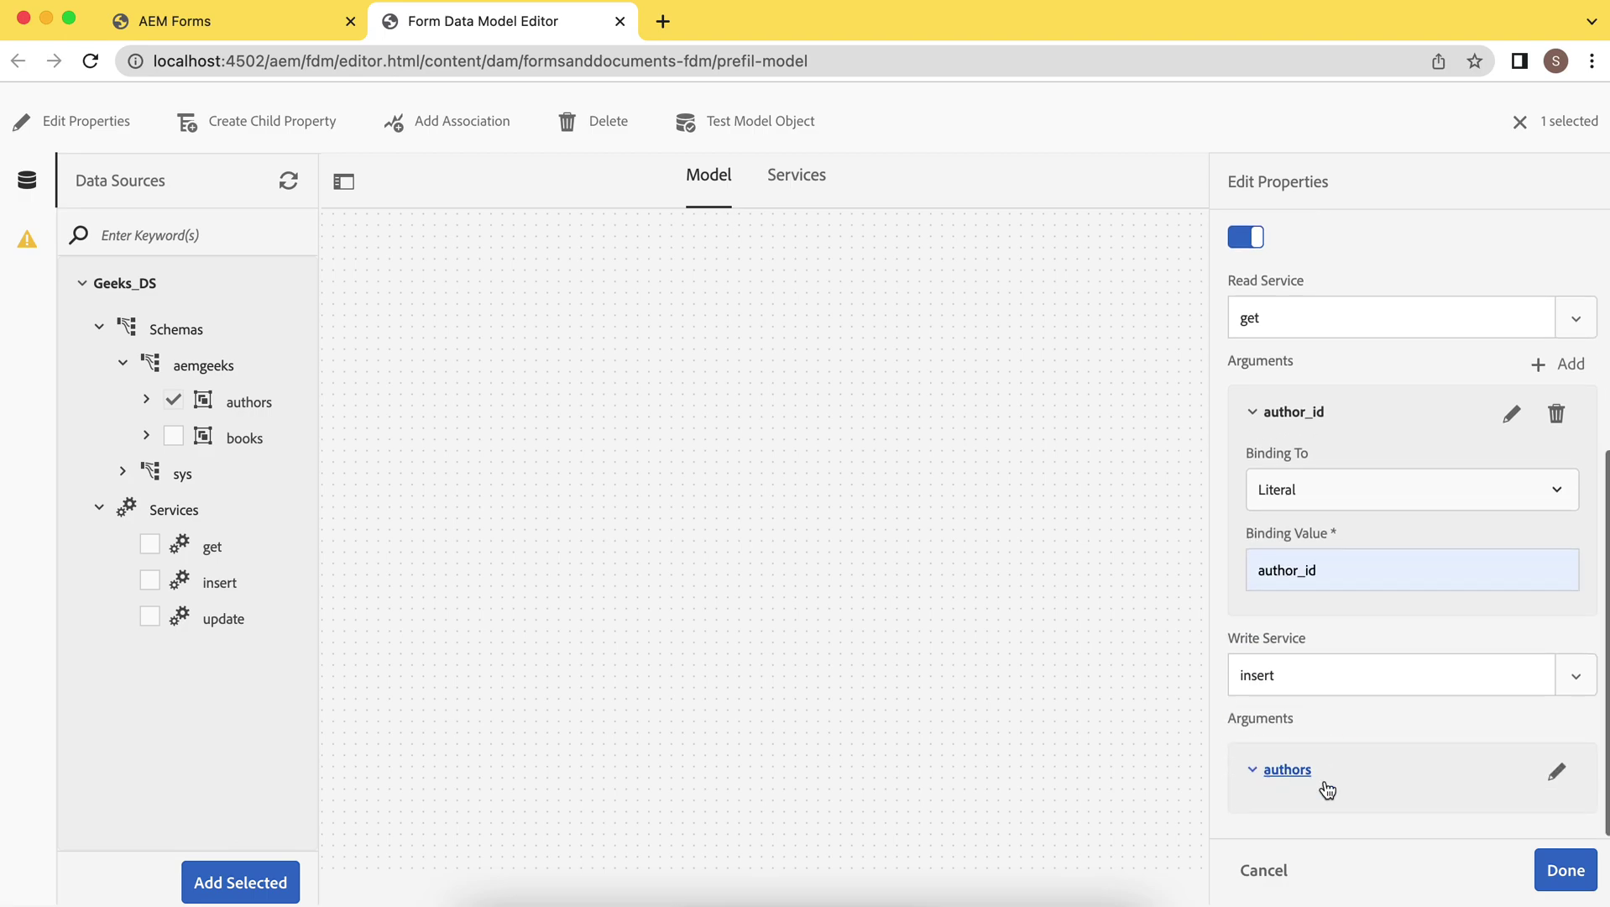
left_click(1566, 870)
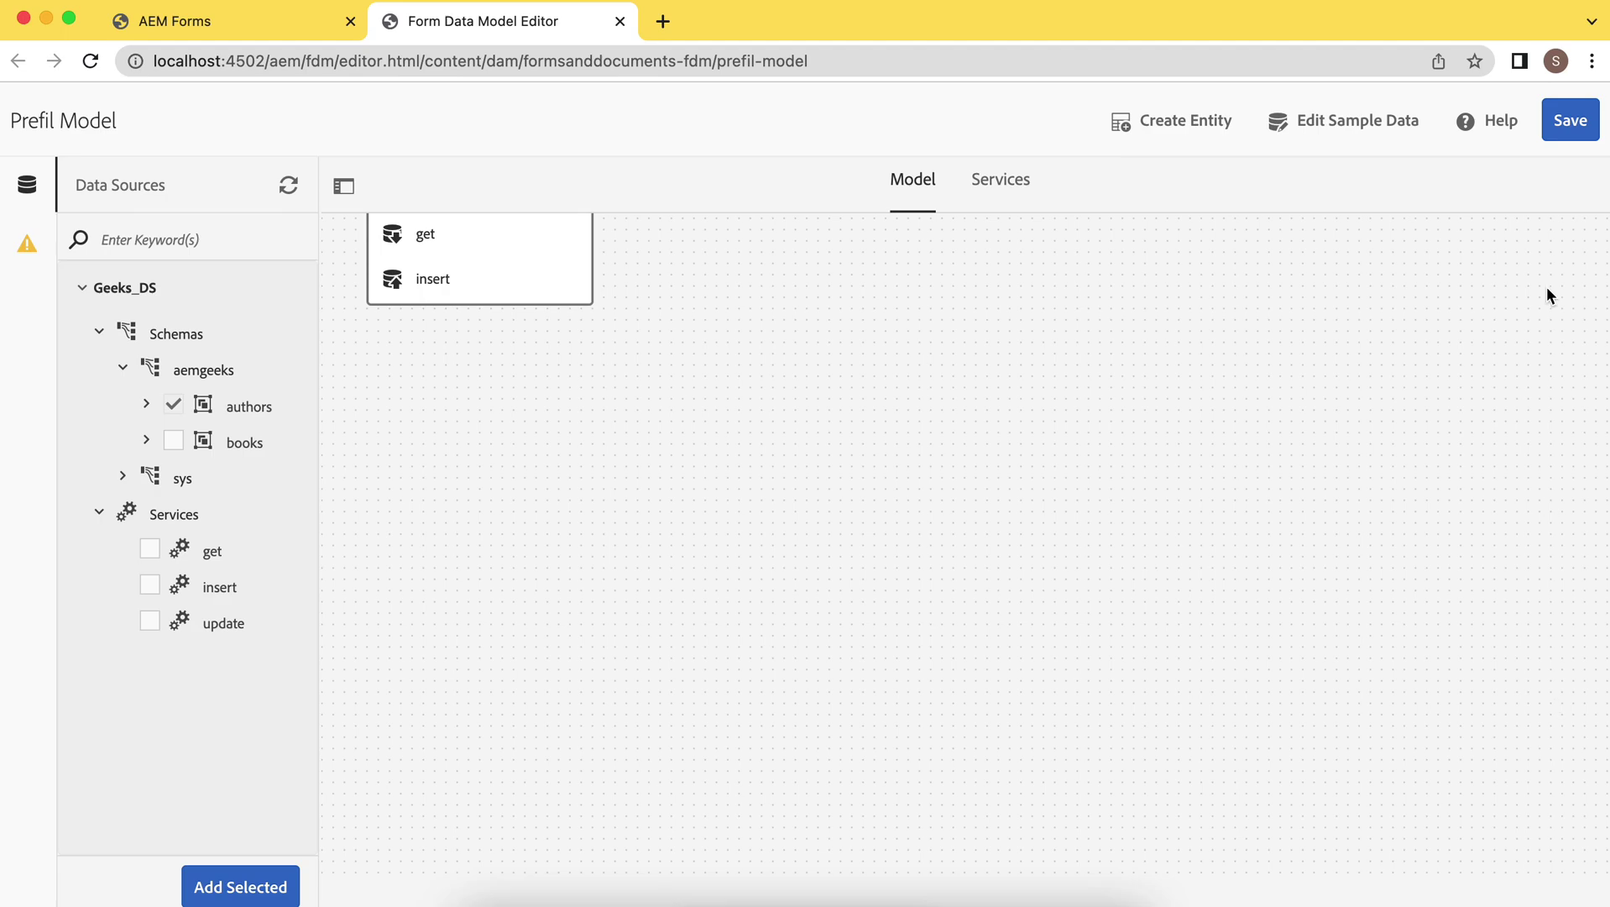
left_click(1560, 134)
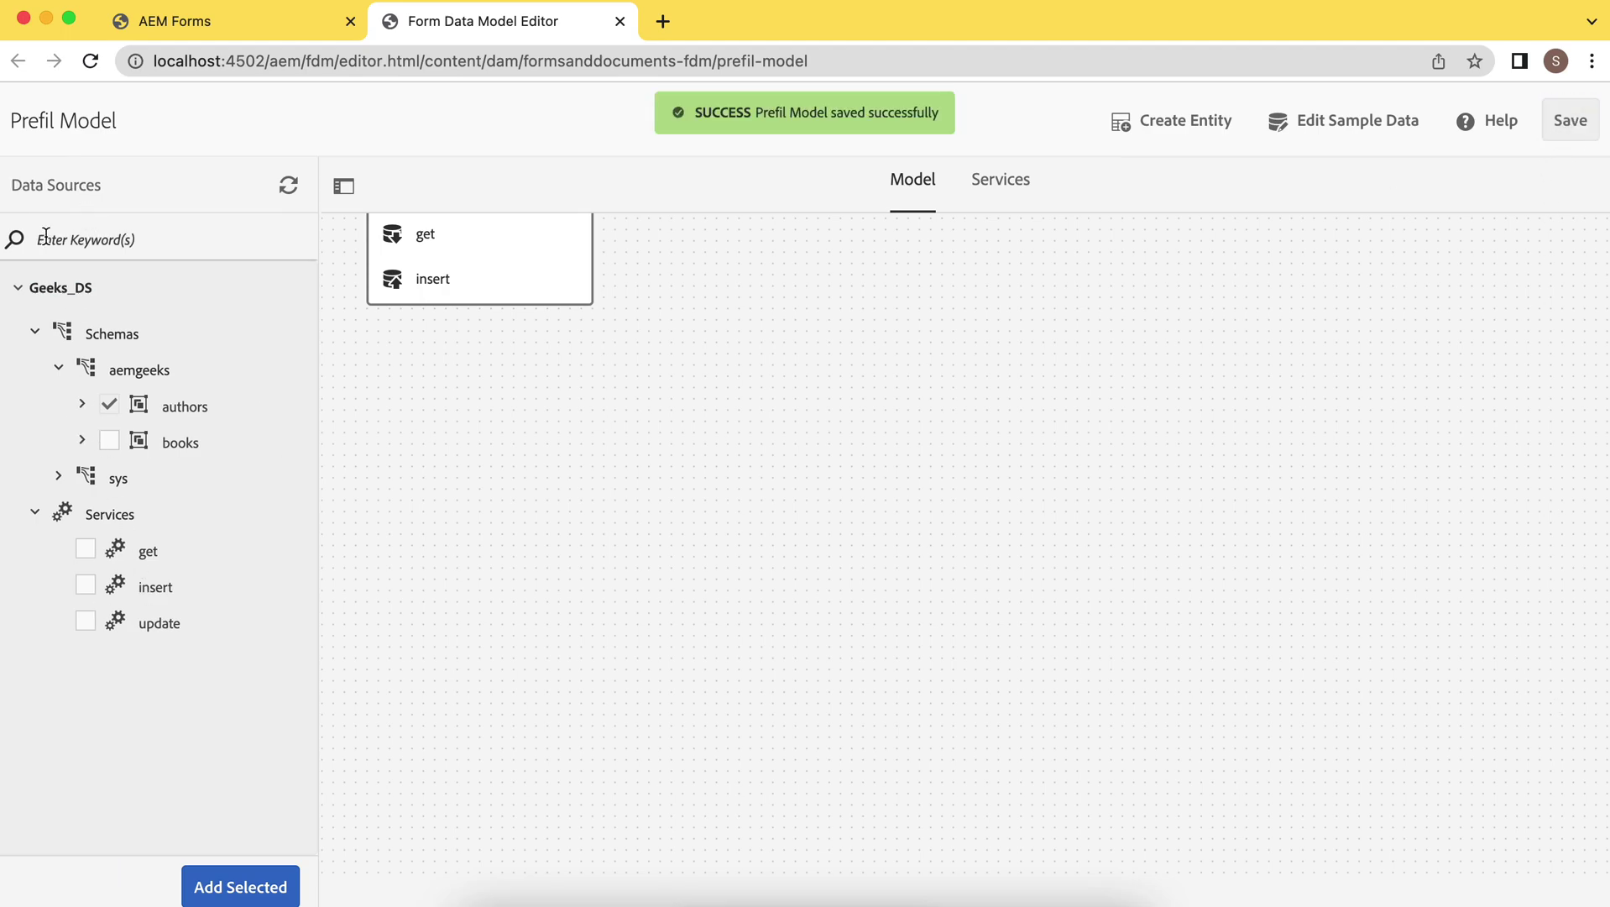
Collapse the Schemas and Services branches and return to the Geeks Forms folder
left_click(34, 332)
left_click(34, 370)
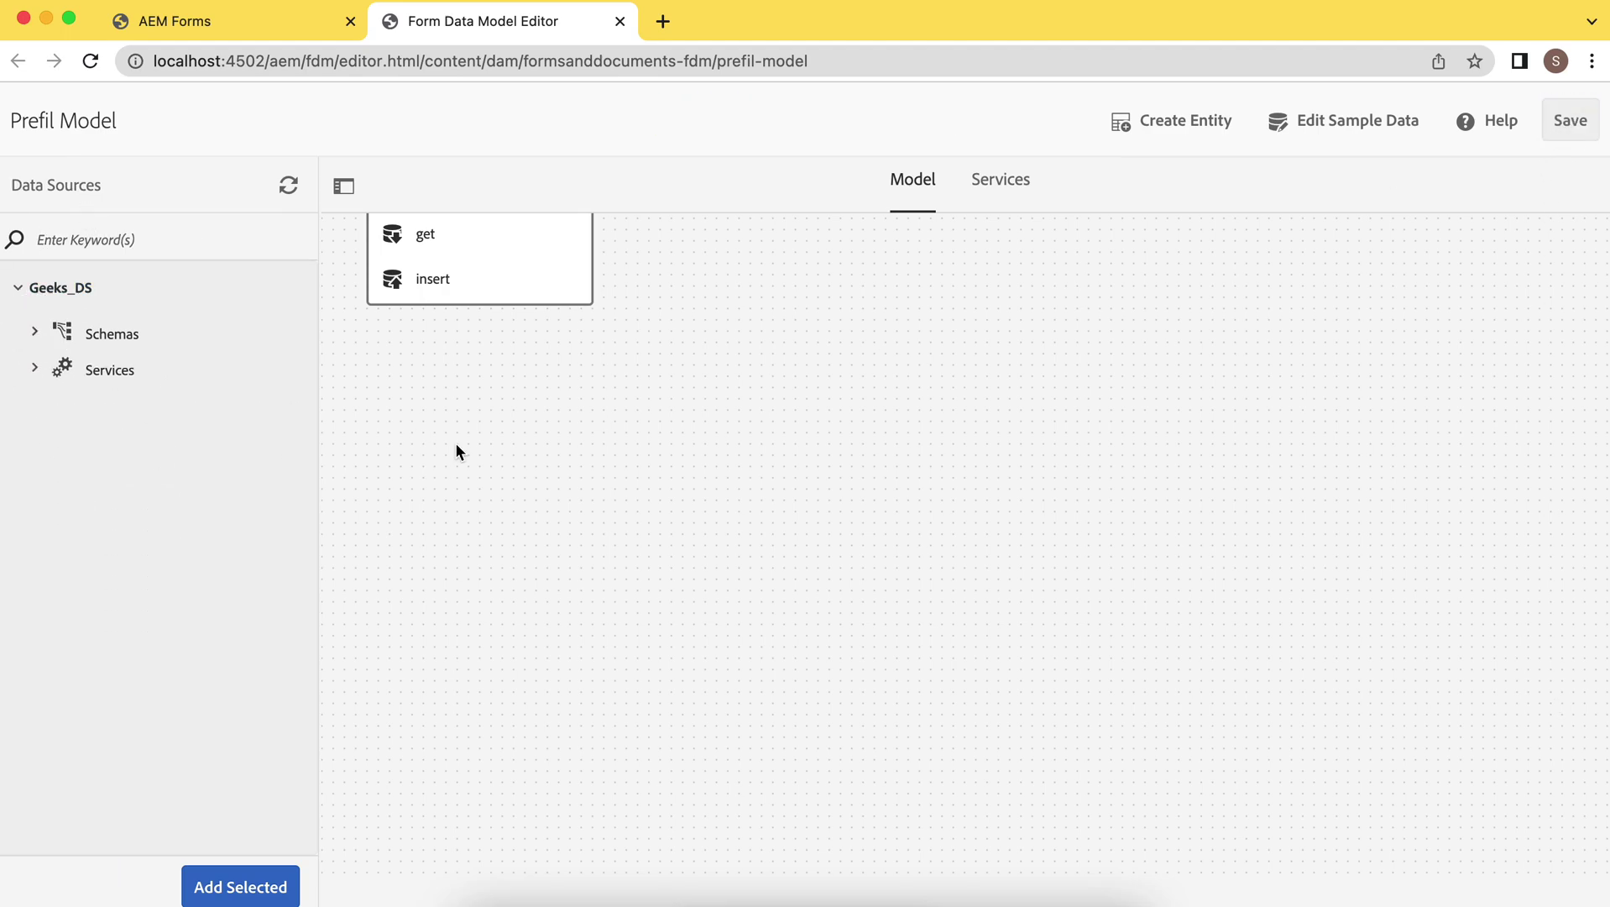
scroll(504, 466, "up", 5)
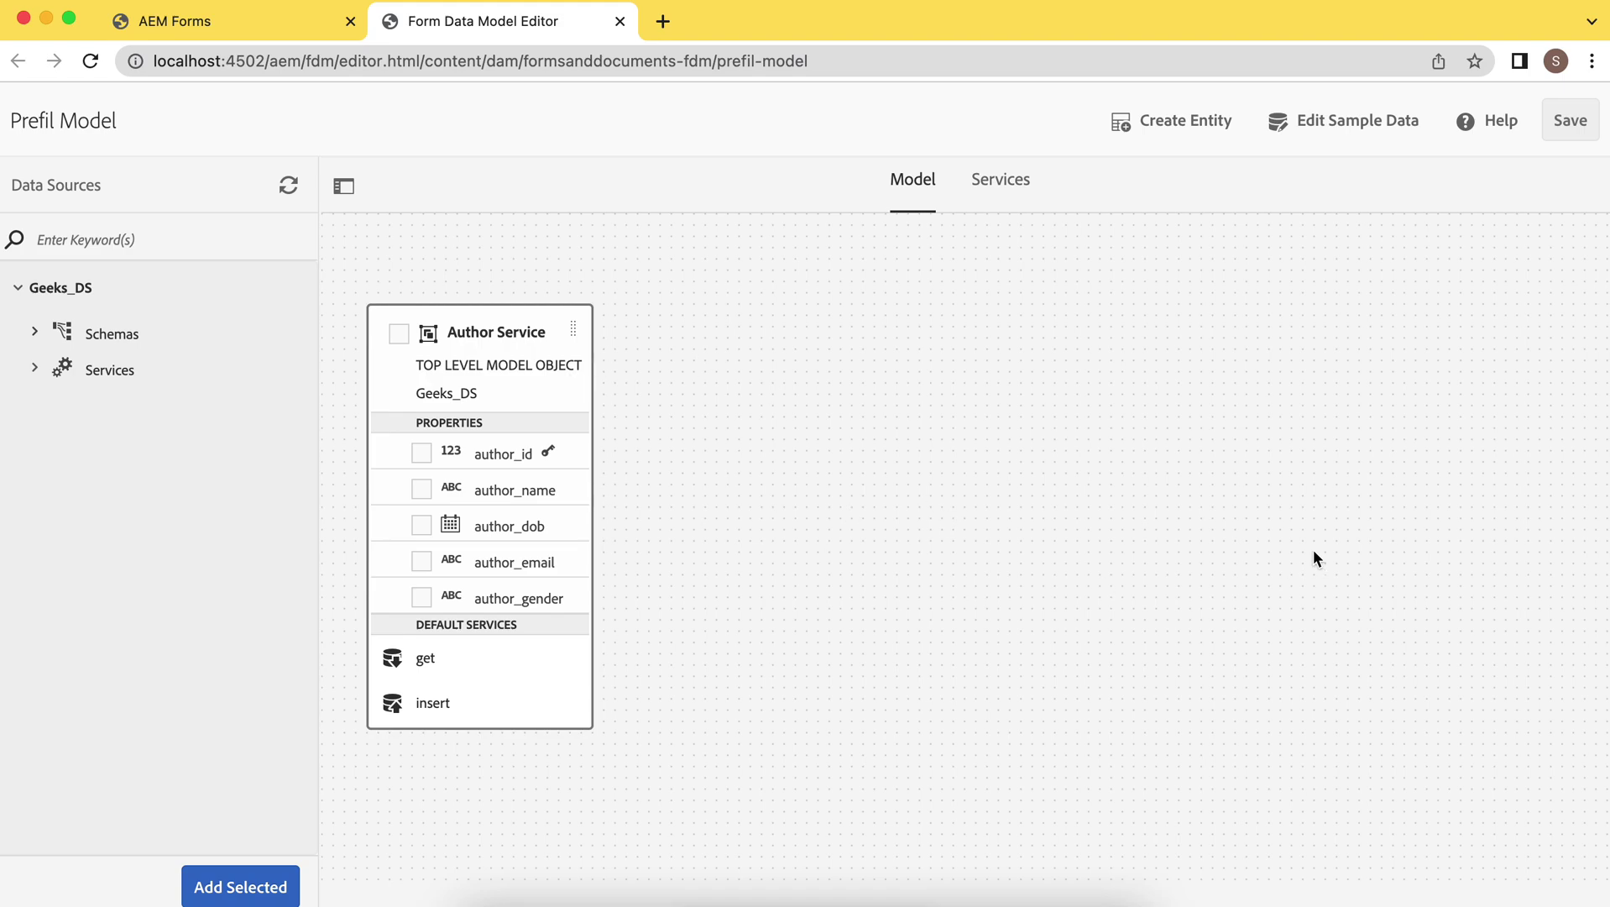
key("ctrl+shift+Tab")
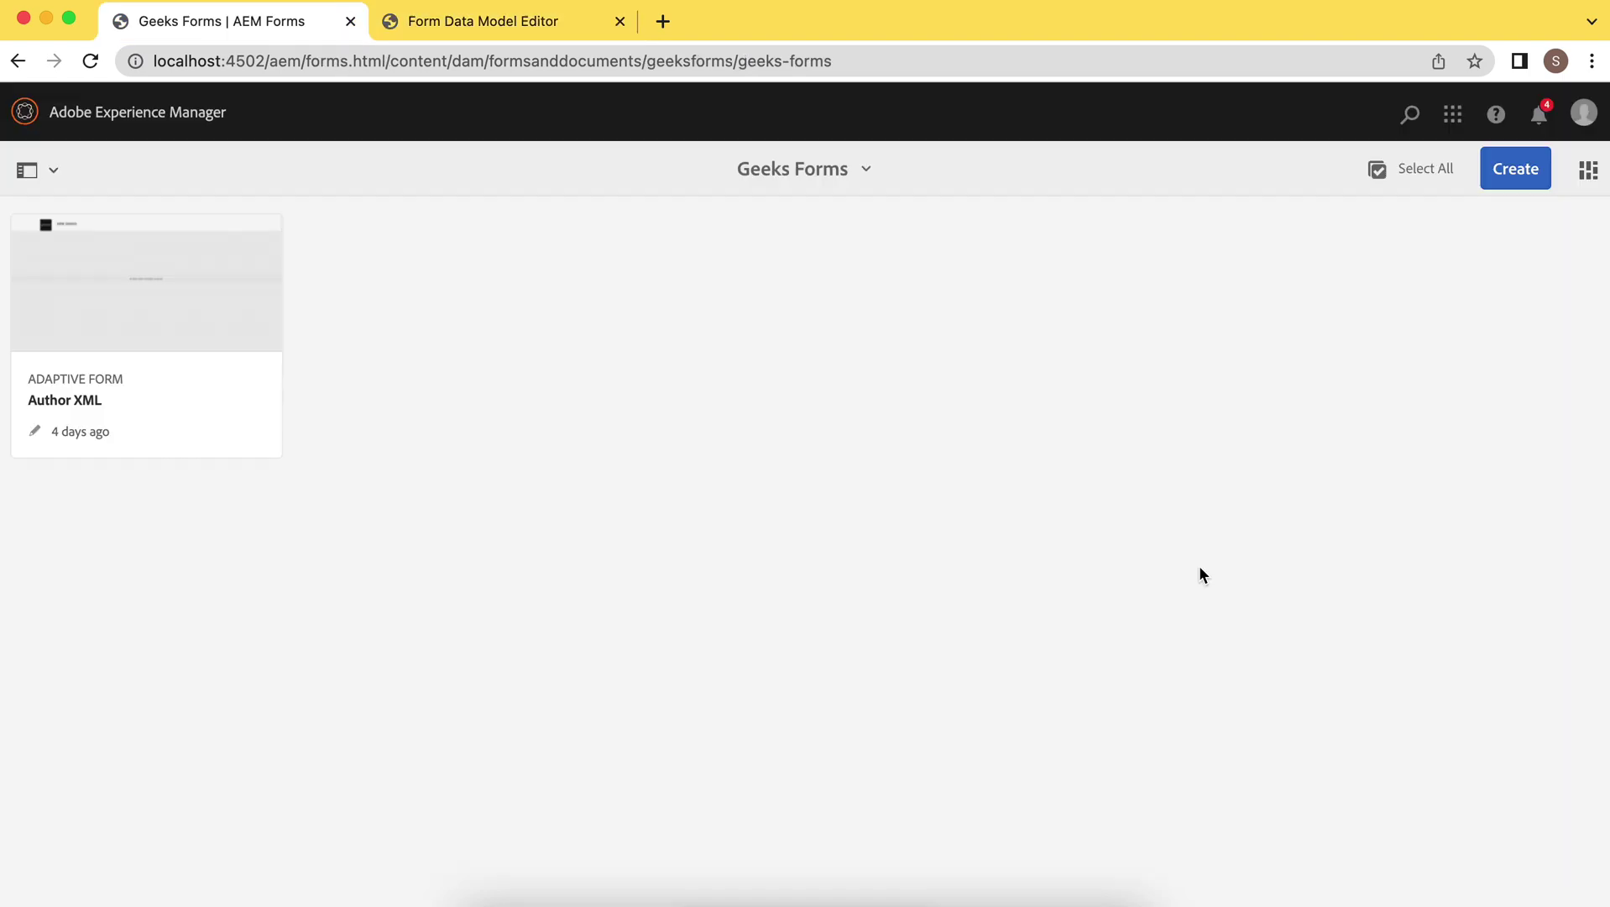
Start a new adaptive form based on the Geeks Form Template
left_click(1514, 171)
left_click(1428, 222)
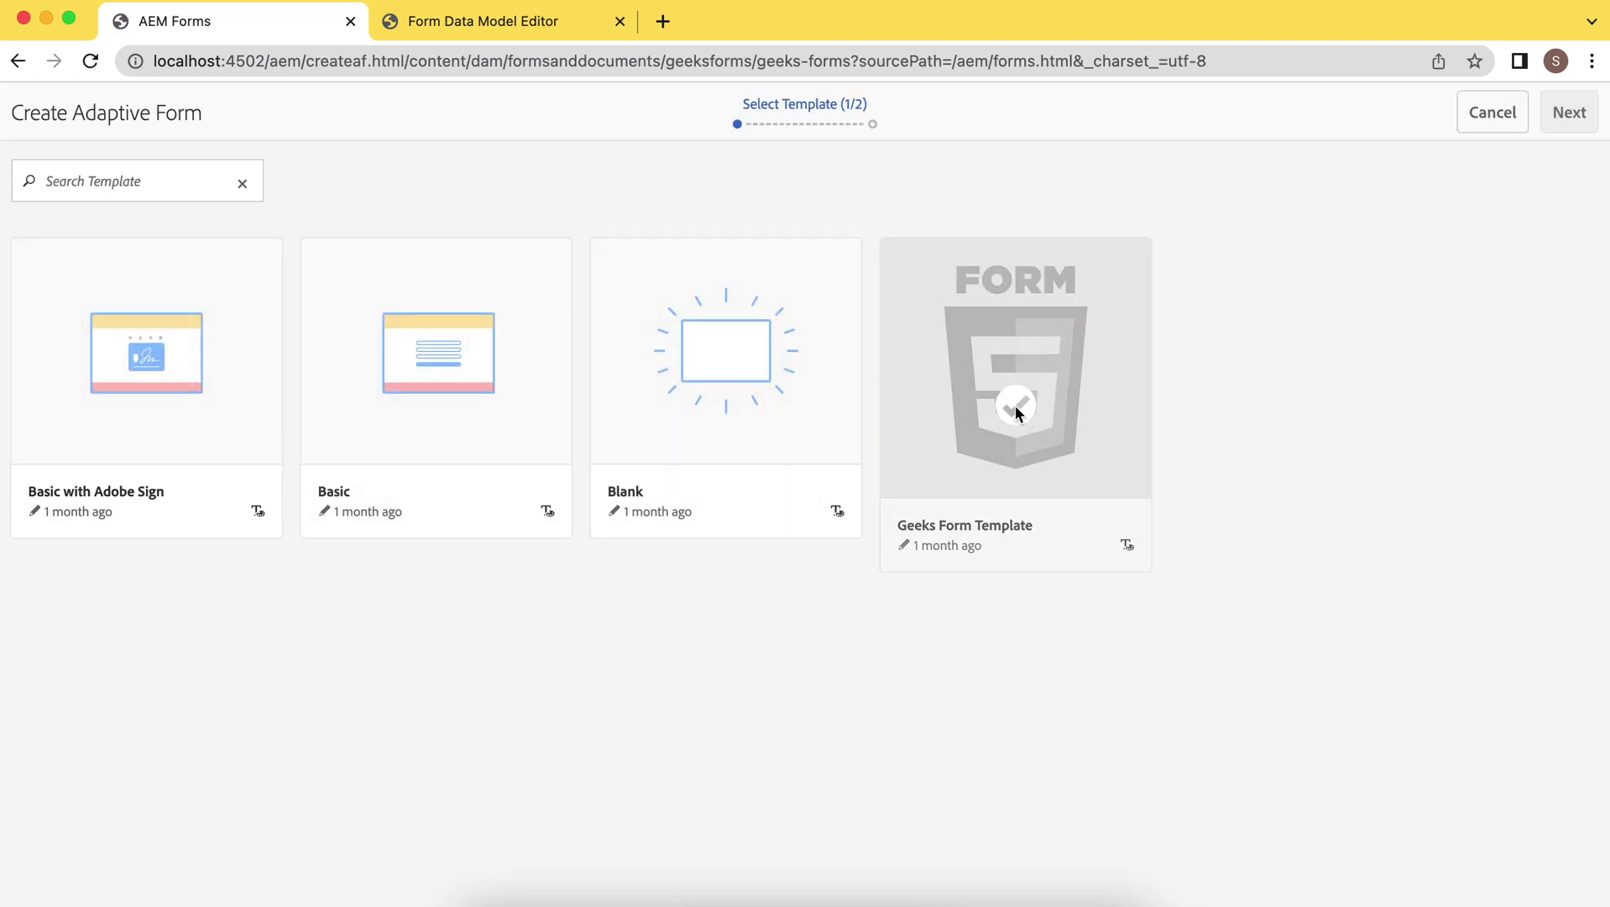
left_click(1017, 411)
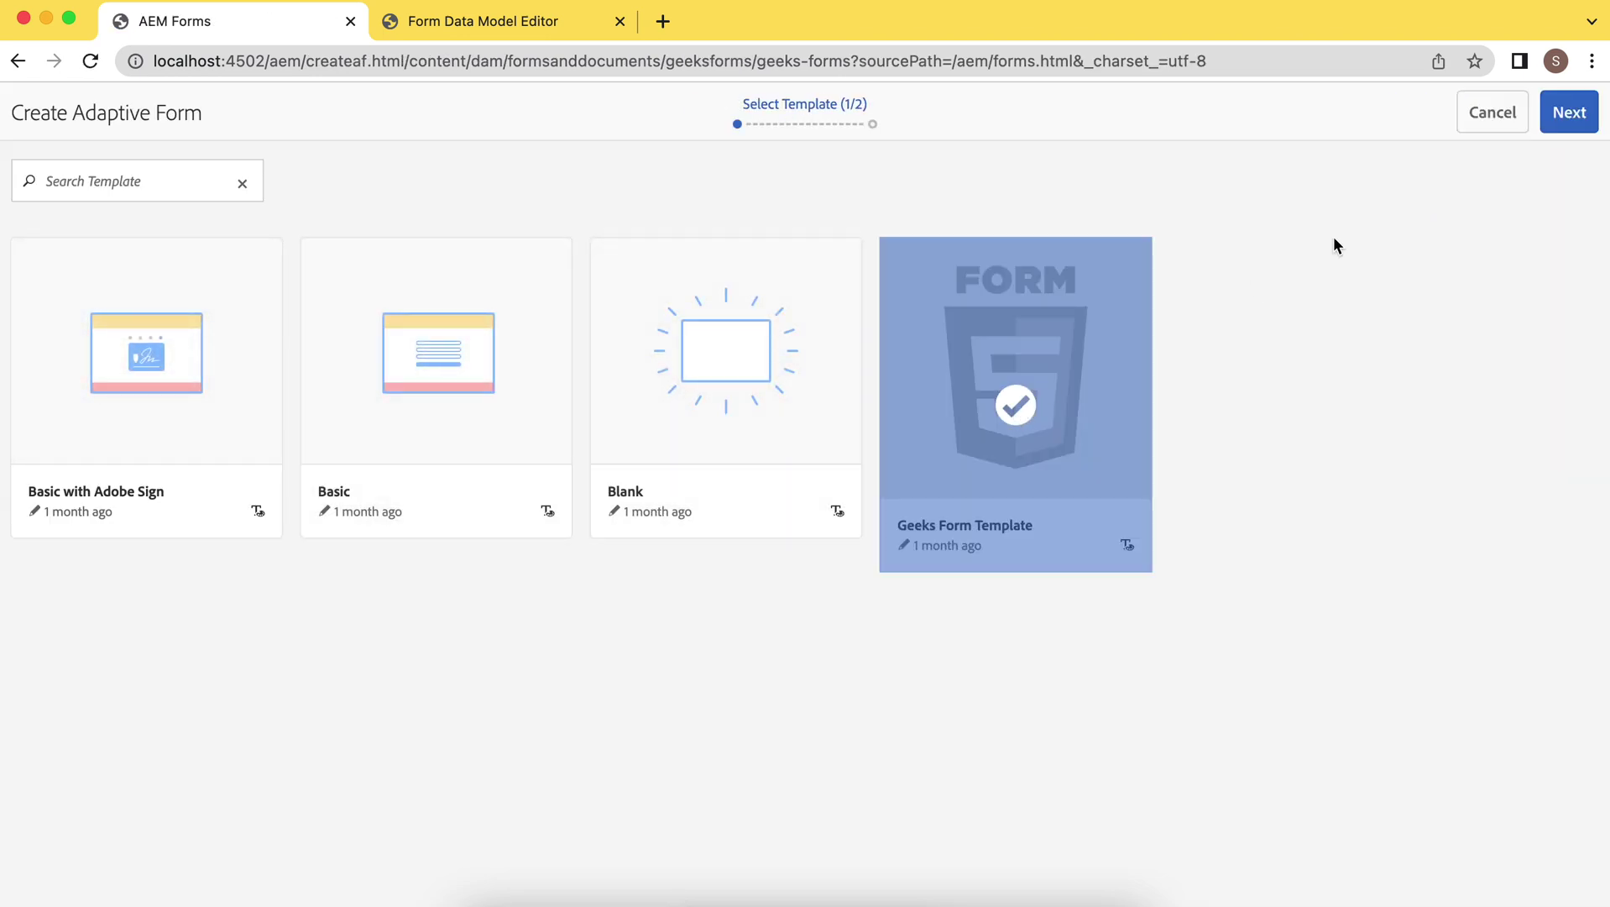
left_click(1570, 111)
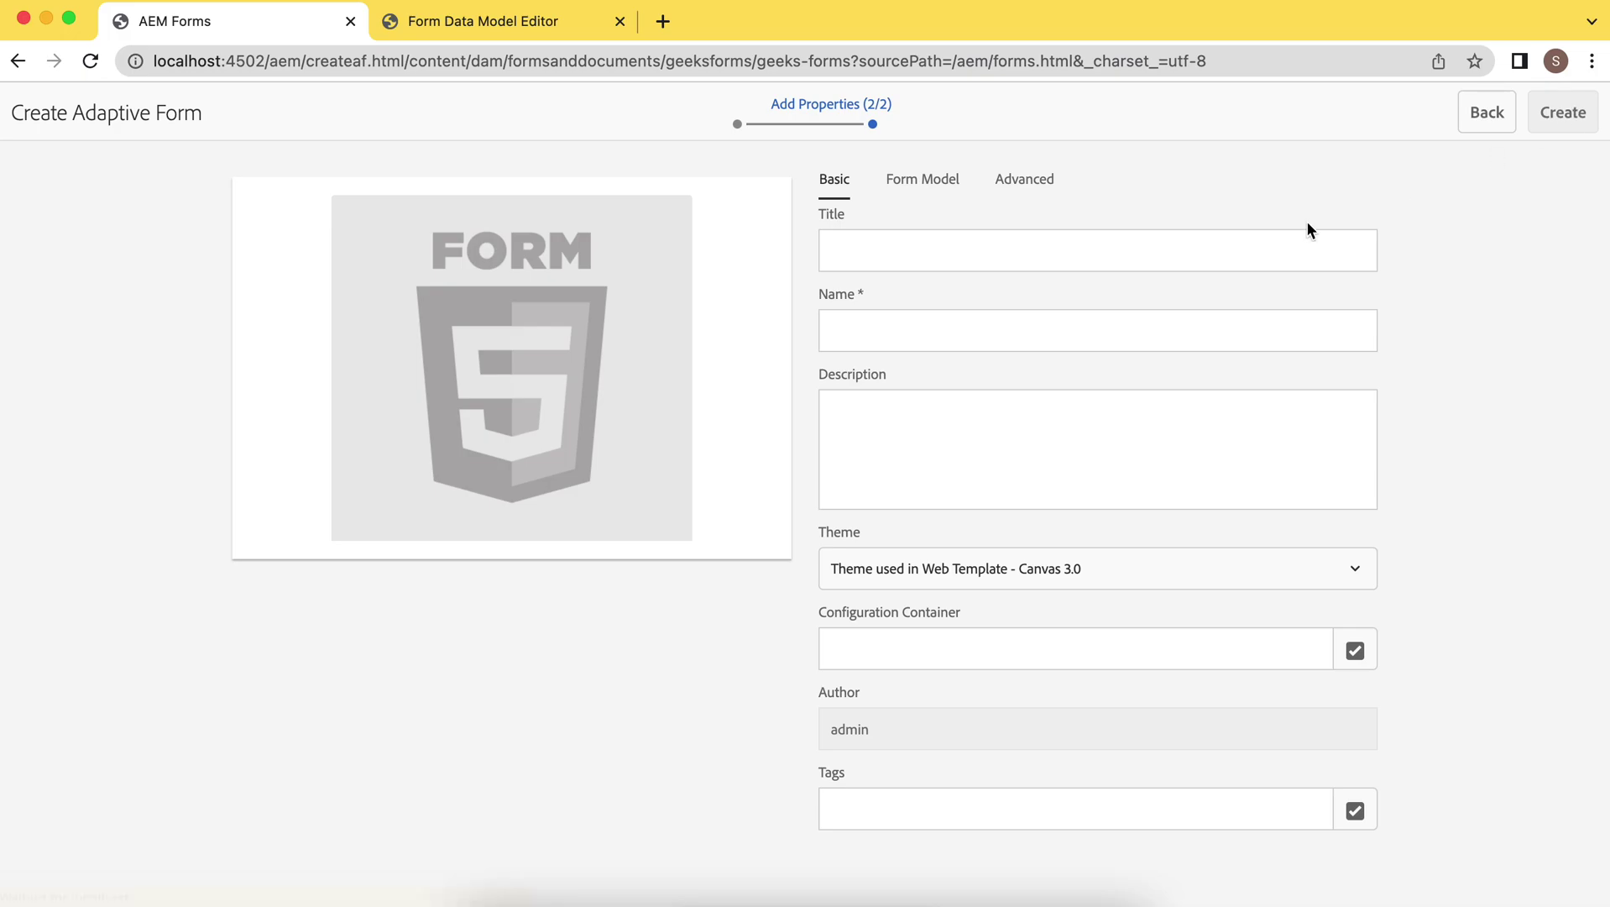
Title the form 'Prefil Form', bind it to the Prefil Model data model, and create it
left_click(883, 244)
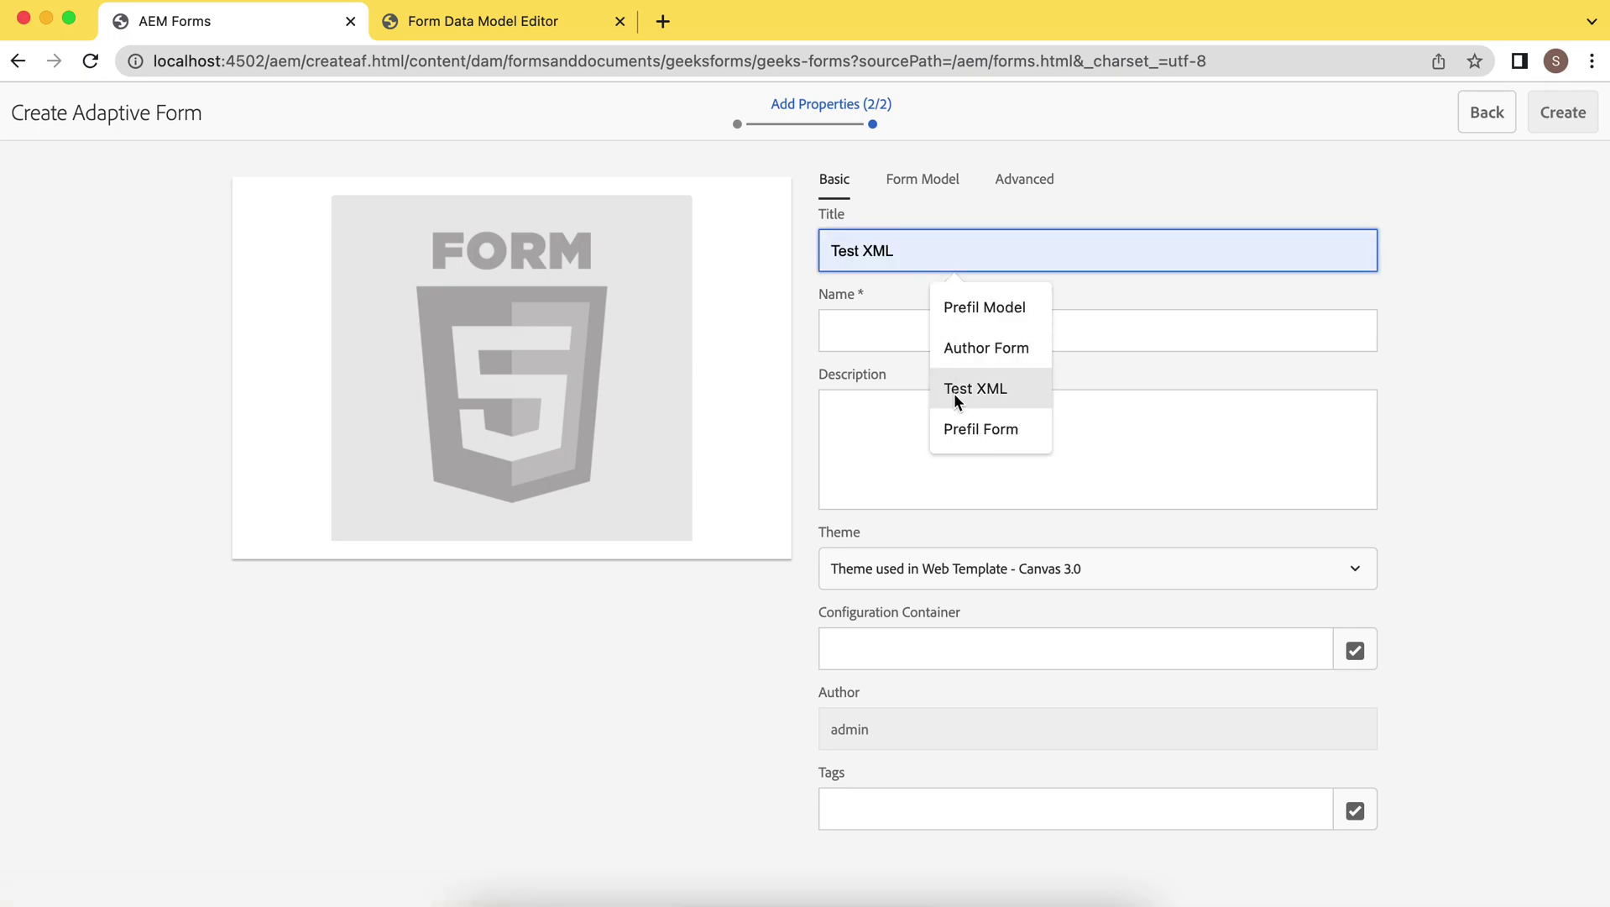
left_click(956, 420)
left_click(917, 180)
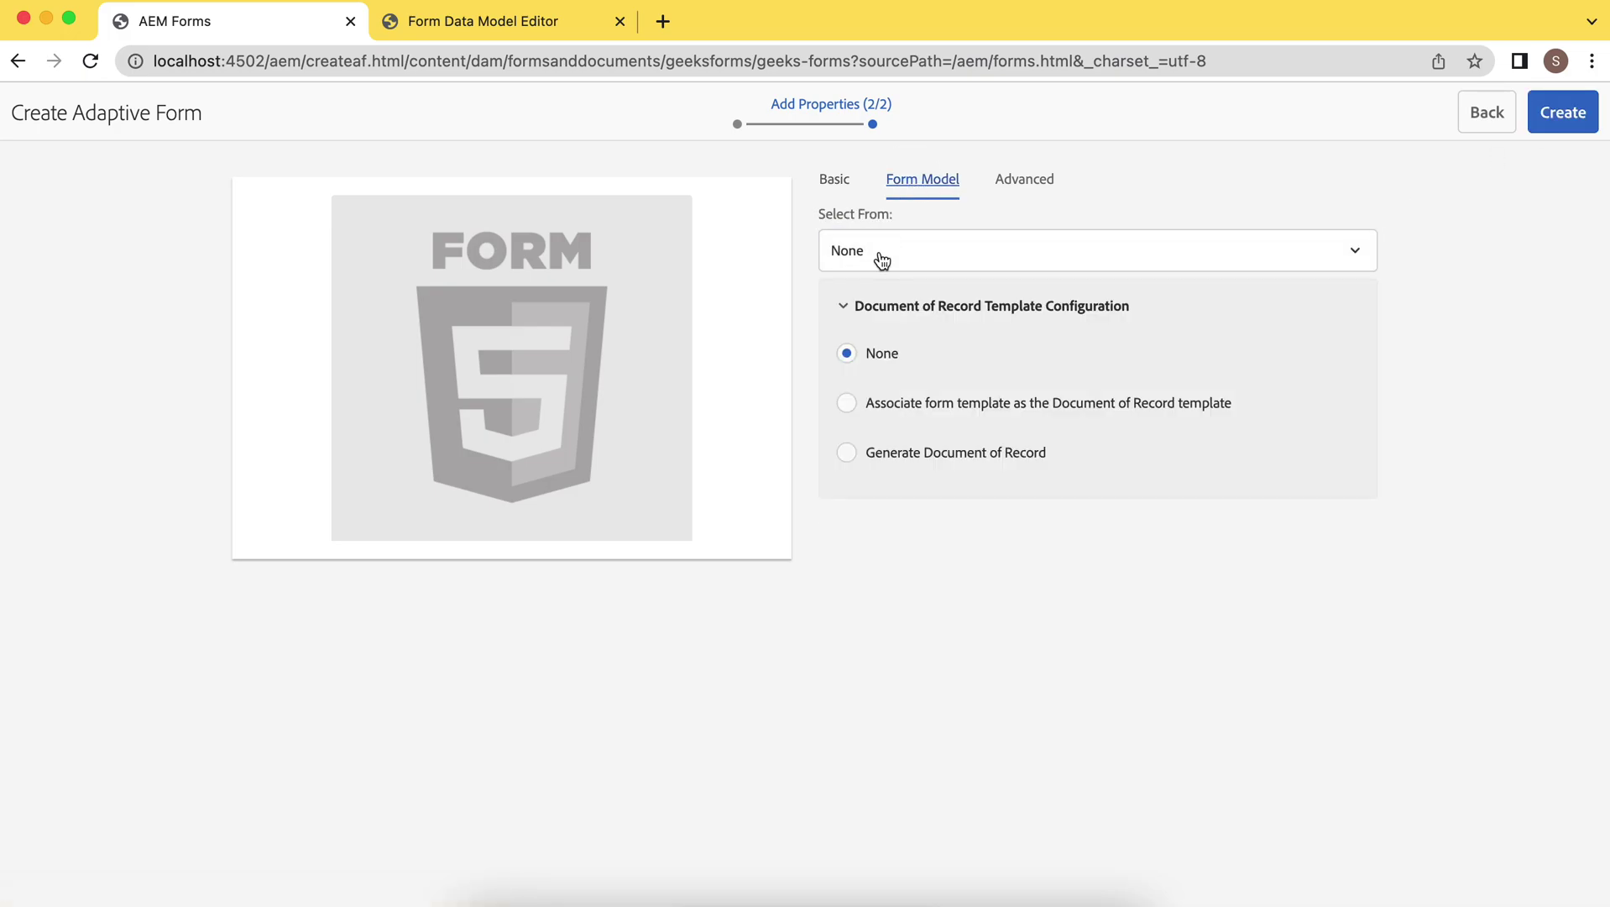
left_click(879, 257)
left_click(881, 304)
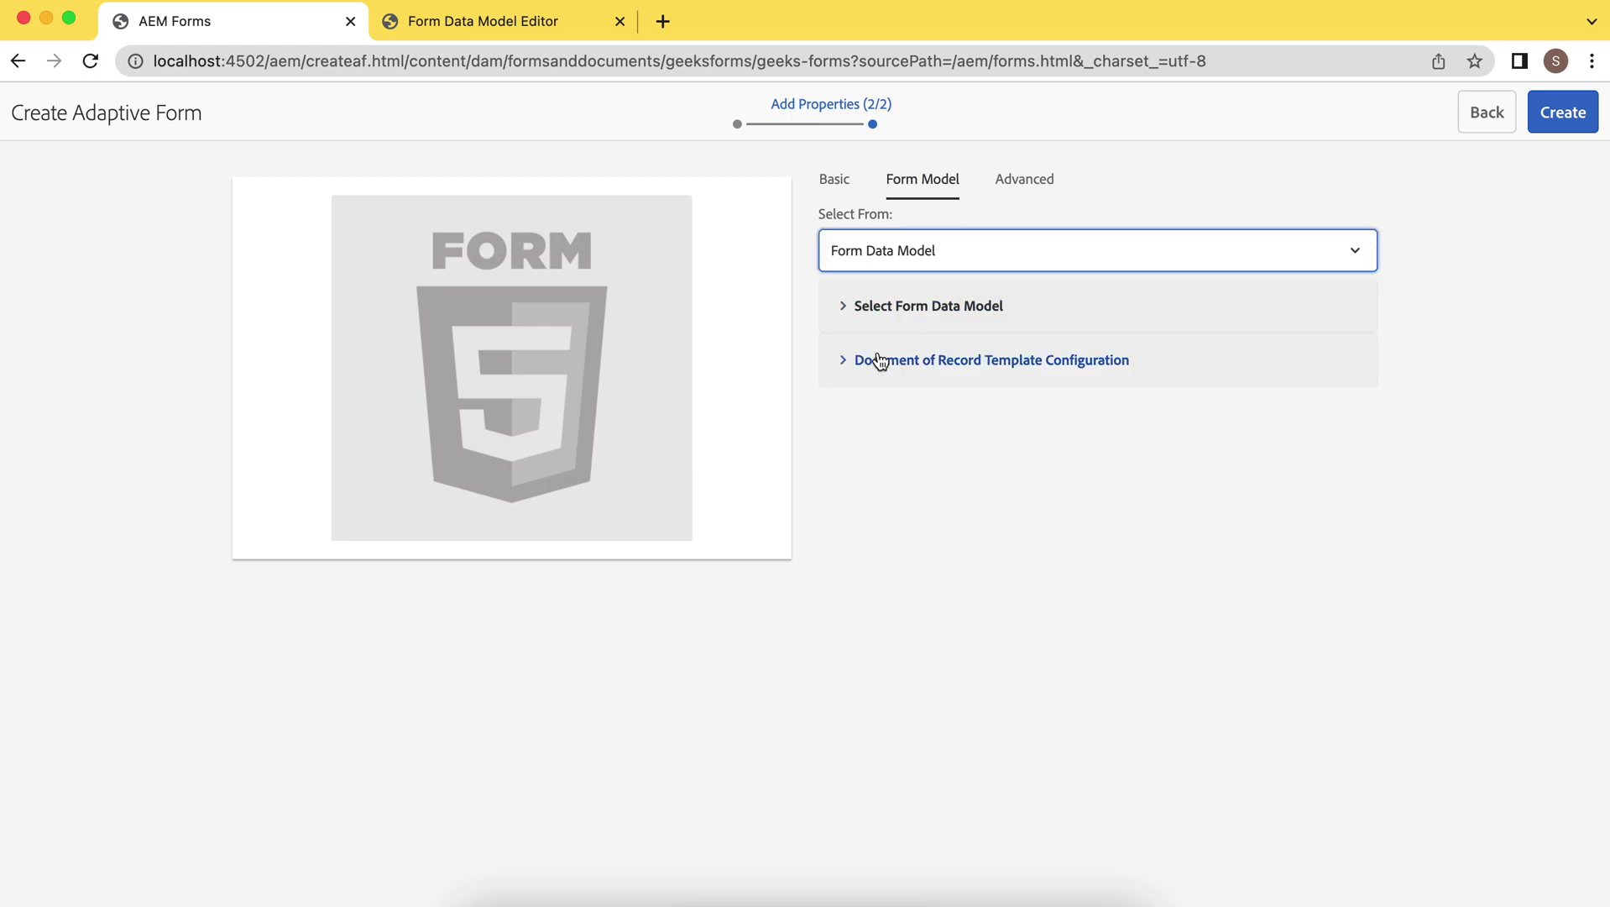
left_click(840, 307)
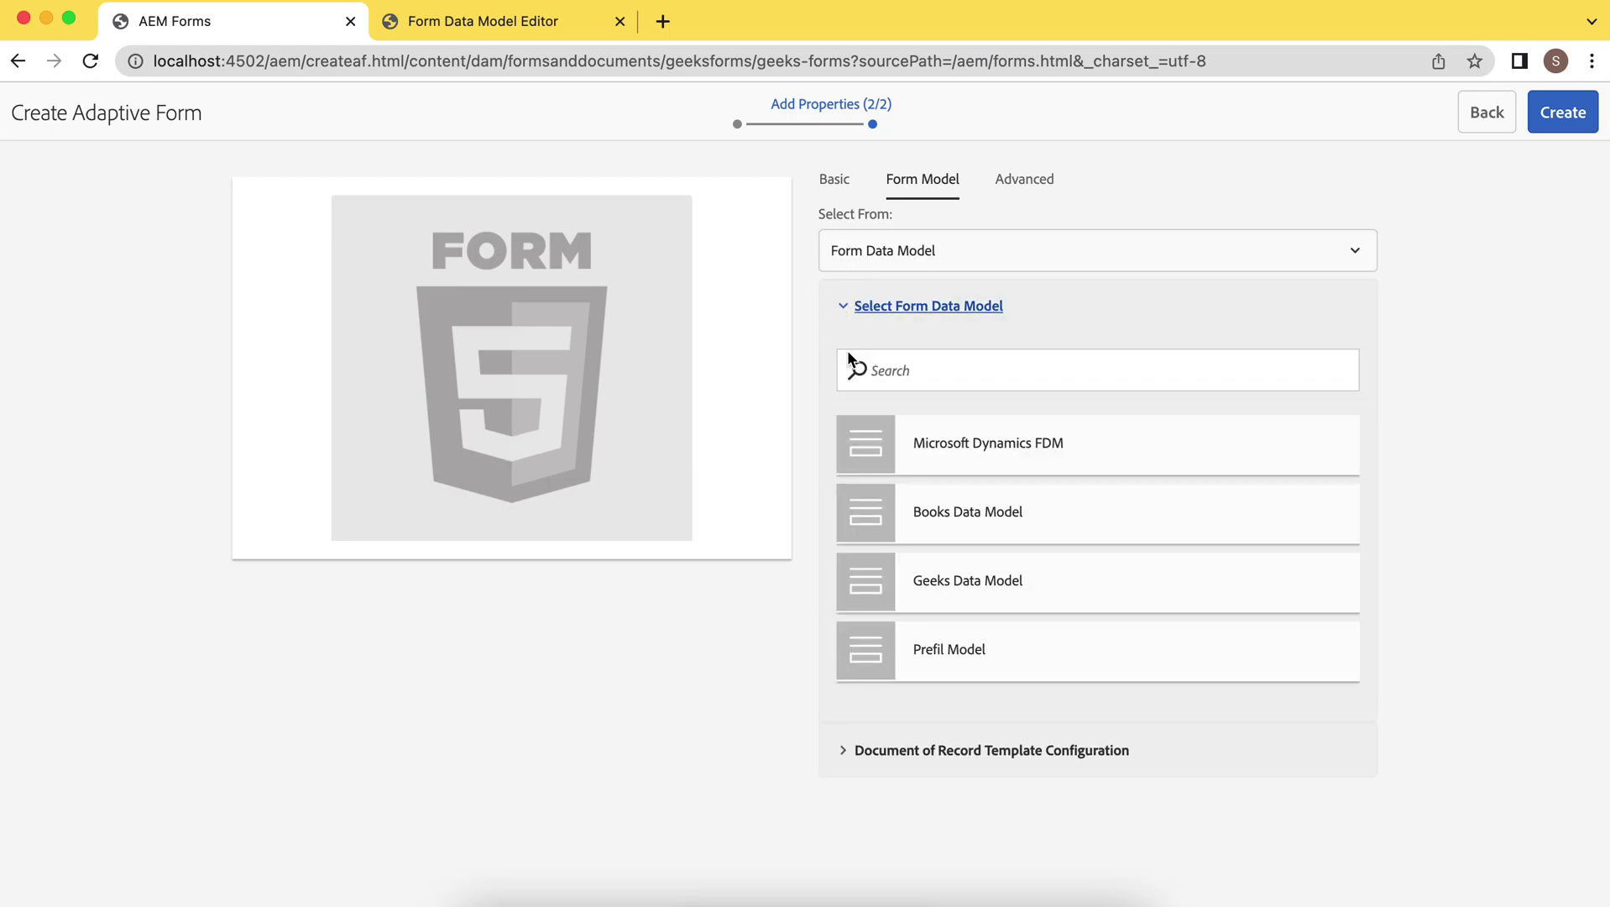
left_click(963, 656)
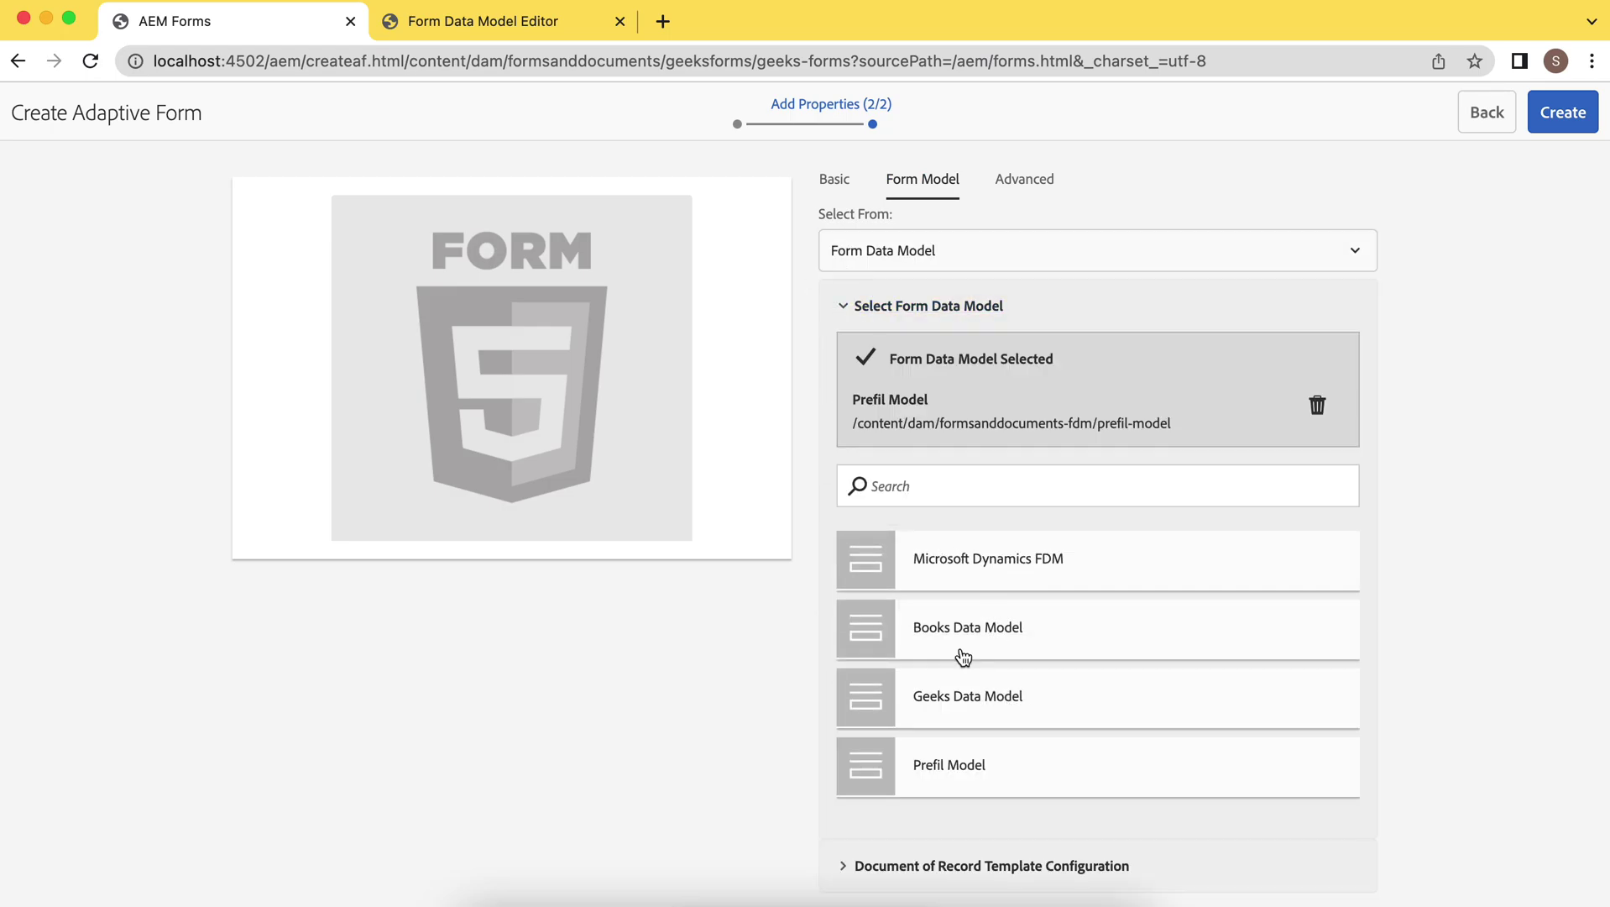
left_click(1543, 116)
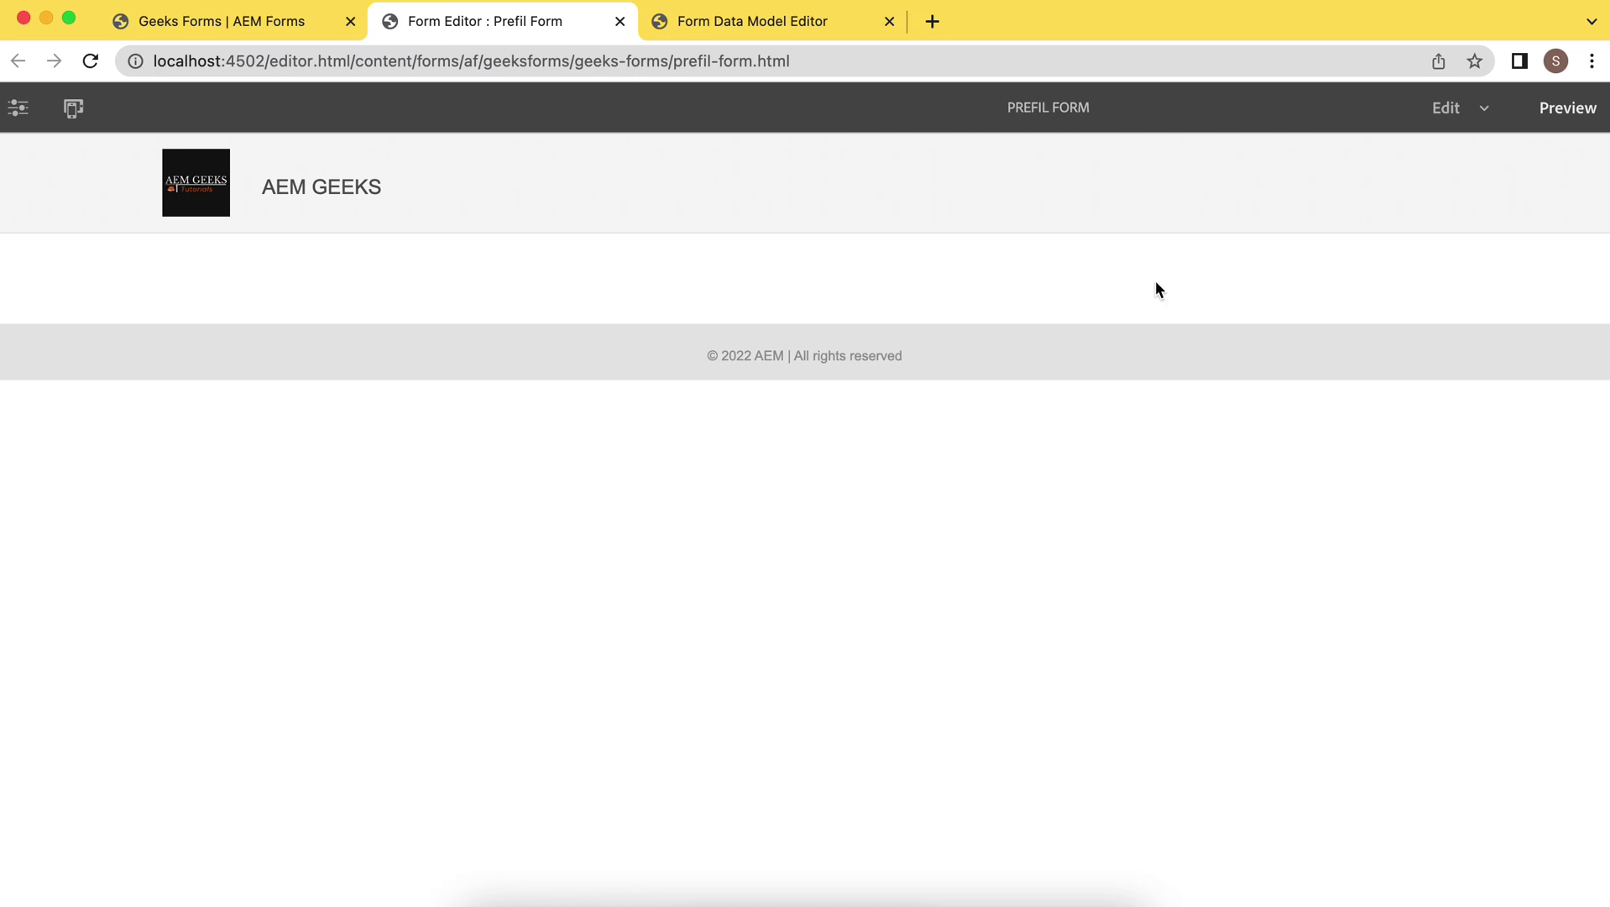
Drag Author Service from the Prefil Model data sources onto the Root Panel, adding its five author fields
left_click(1445, 108)
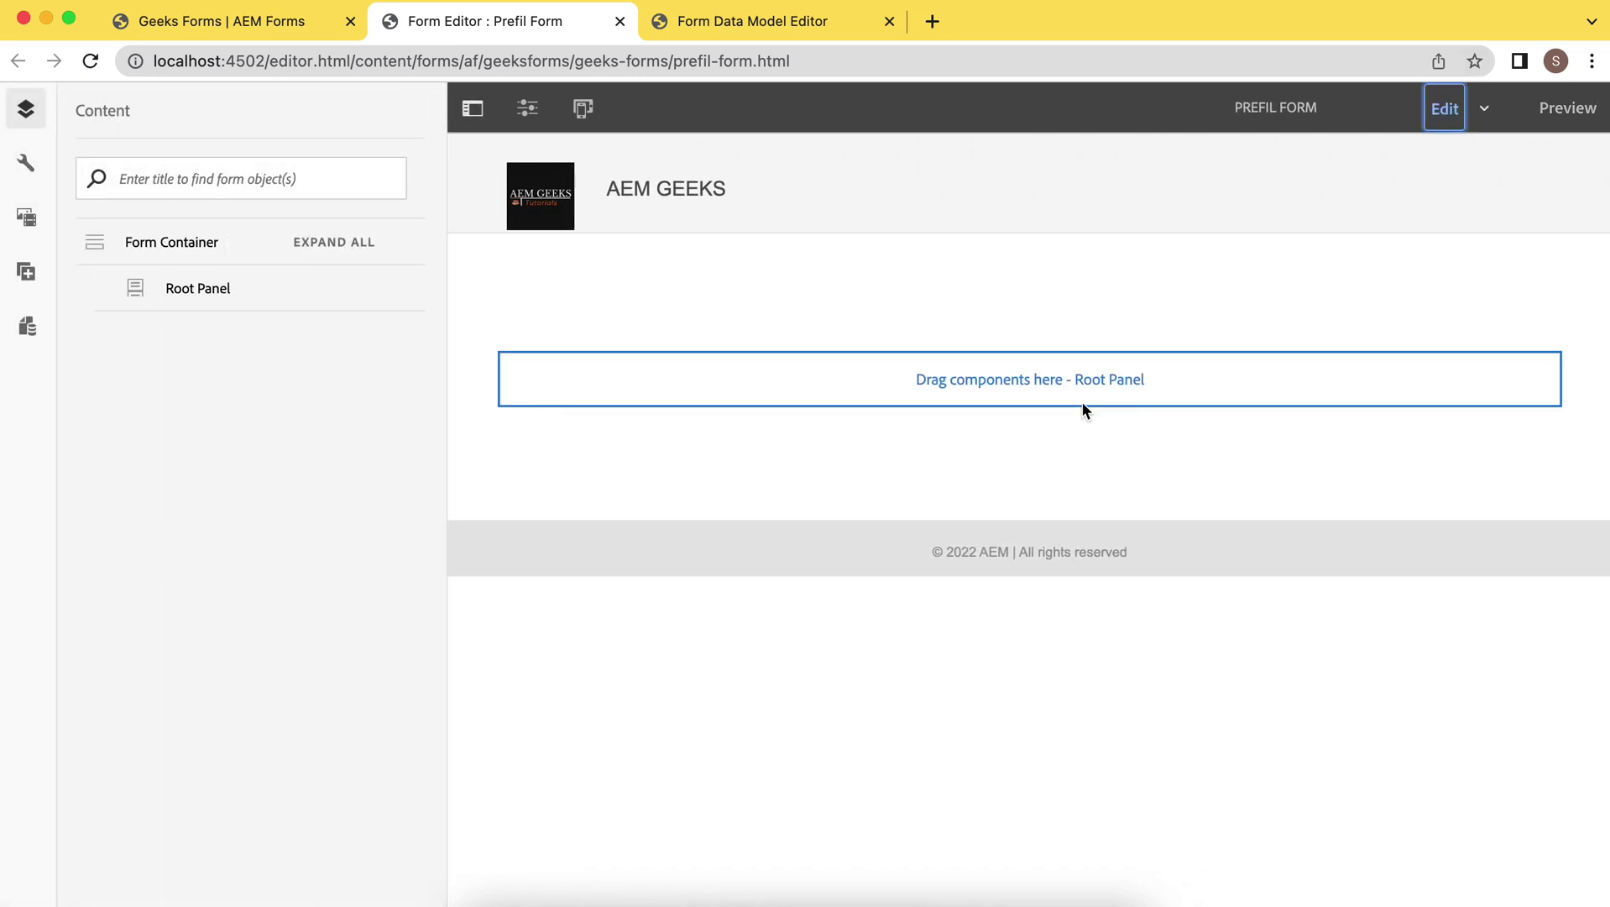
left_click(28, 218)
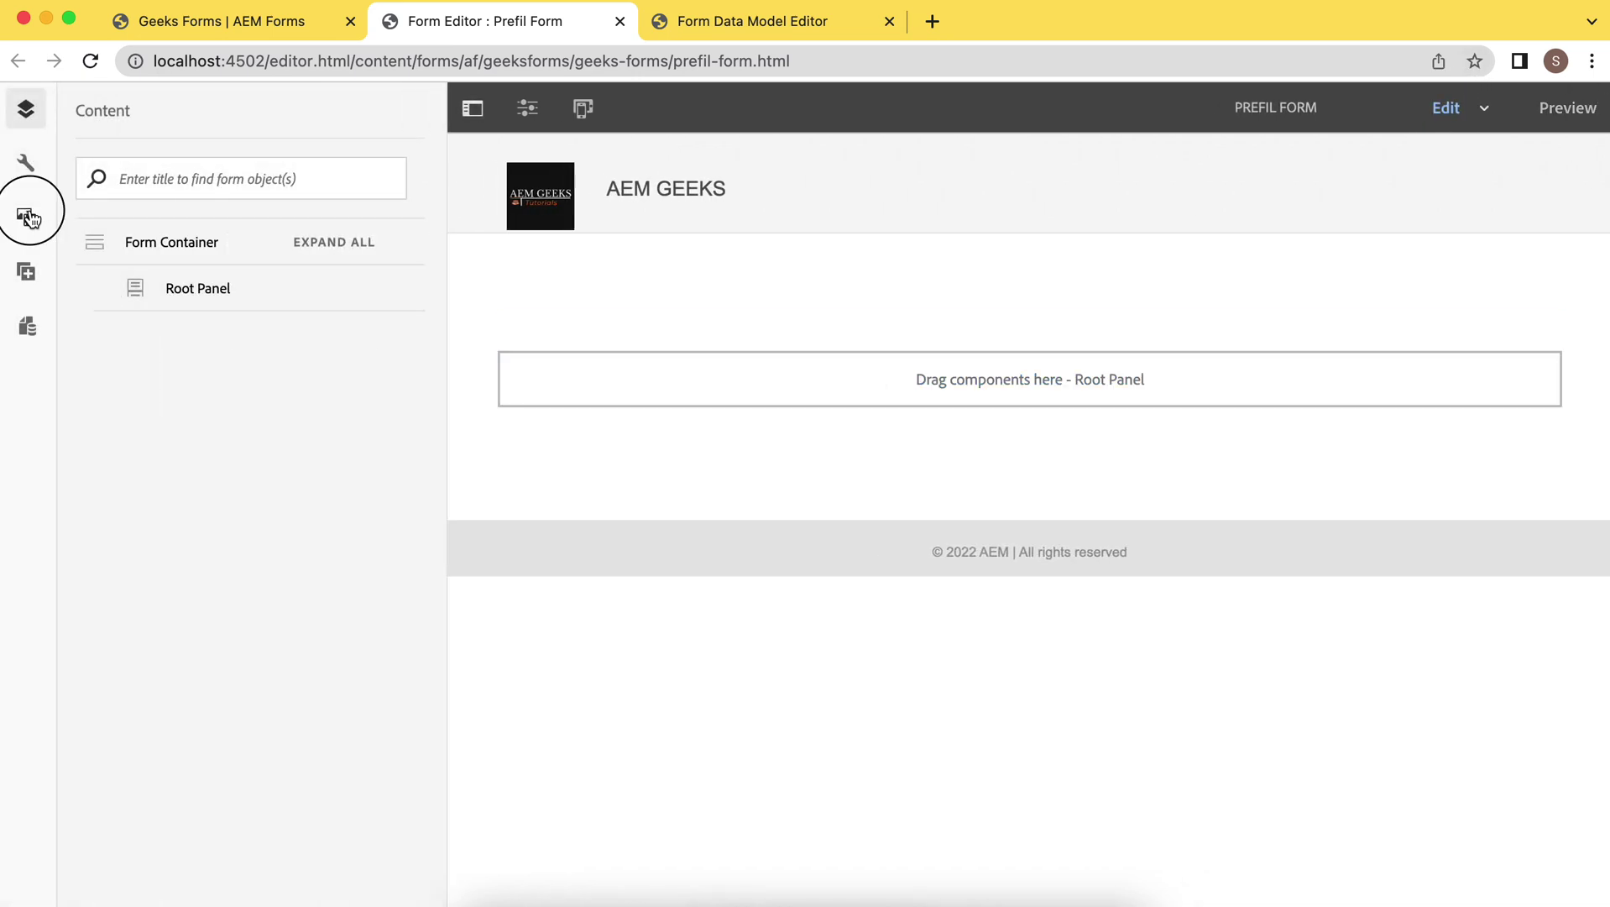
left_click(26, 271)
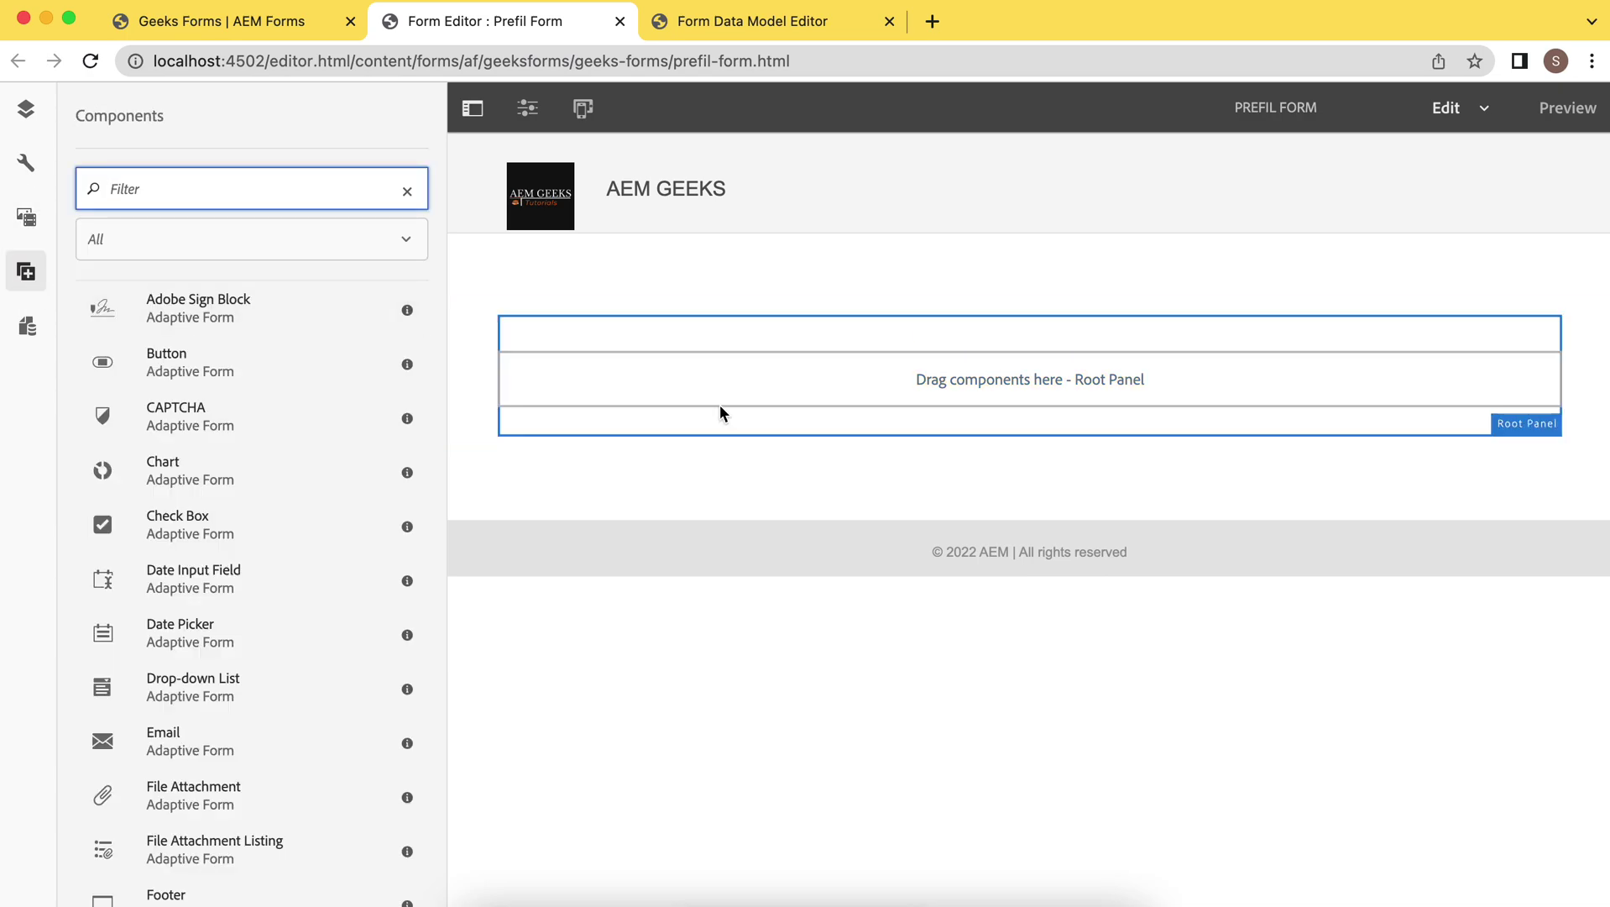
left_click(26, 327)
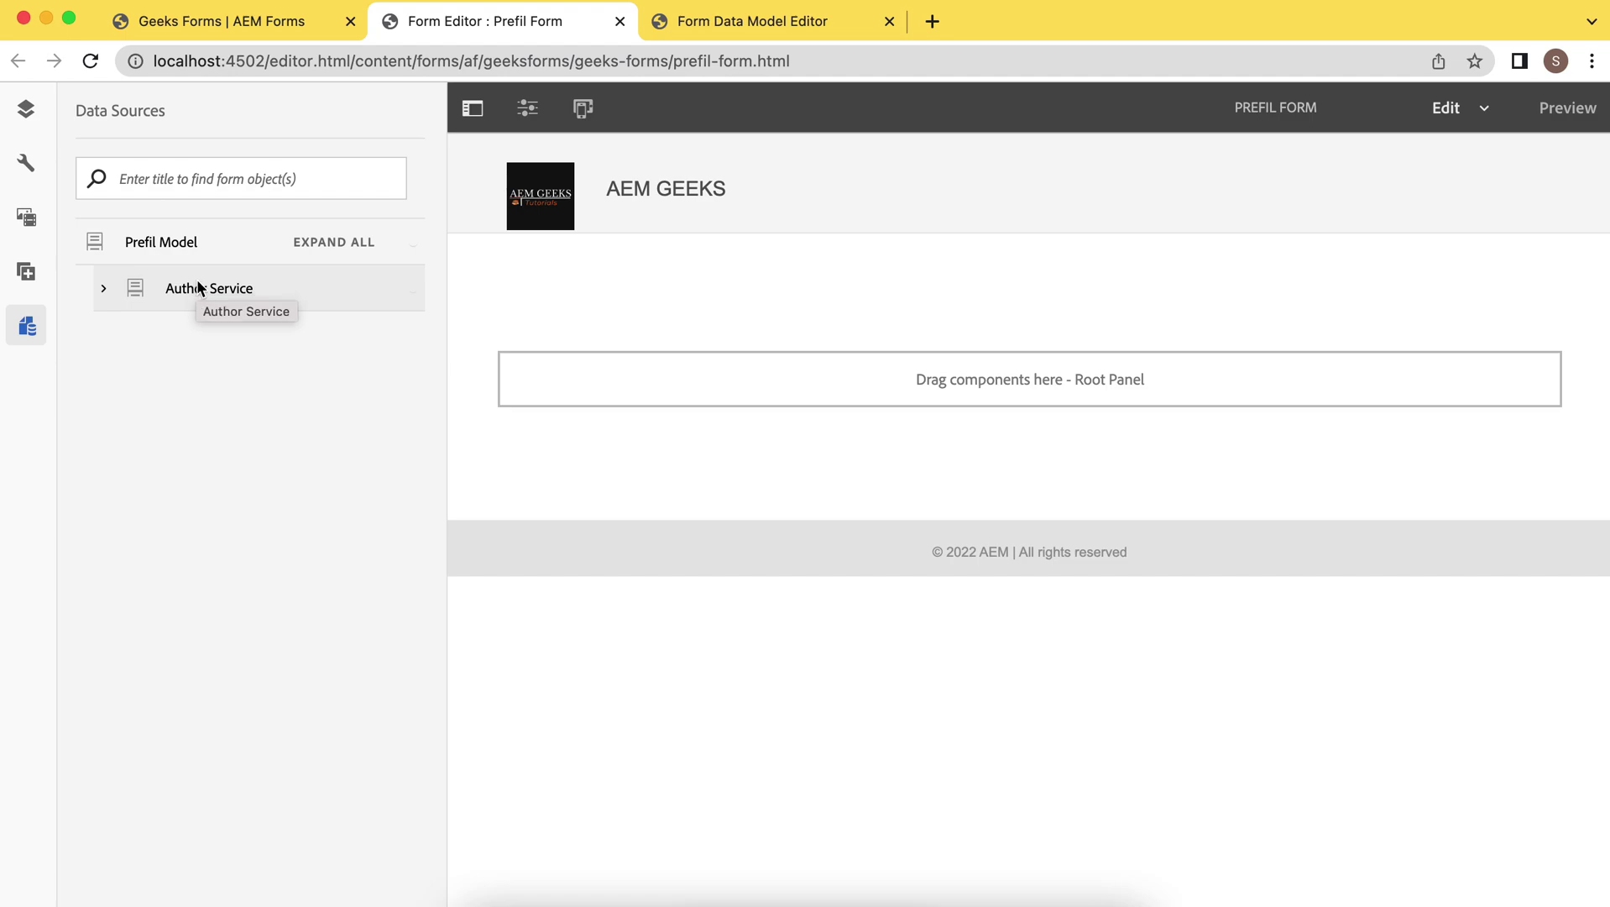
left_click_drag(198, 284, 804, 388)
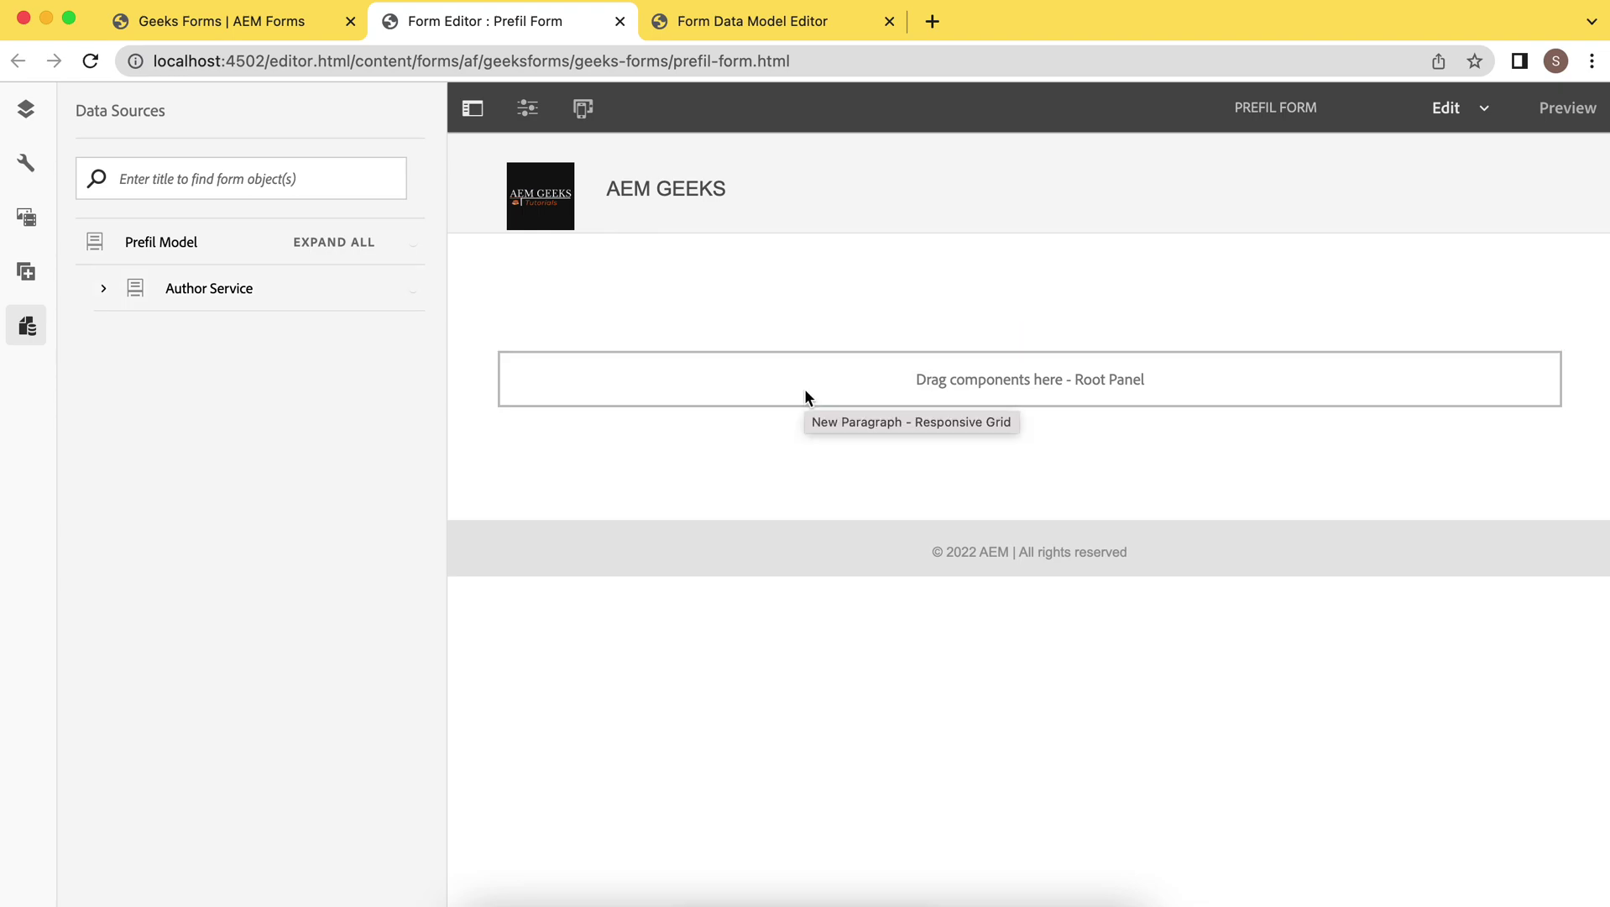
scroll(888, 508, "down", 2)
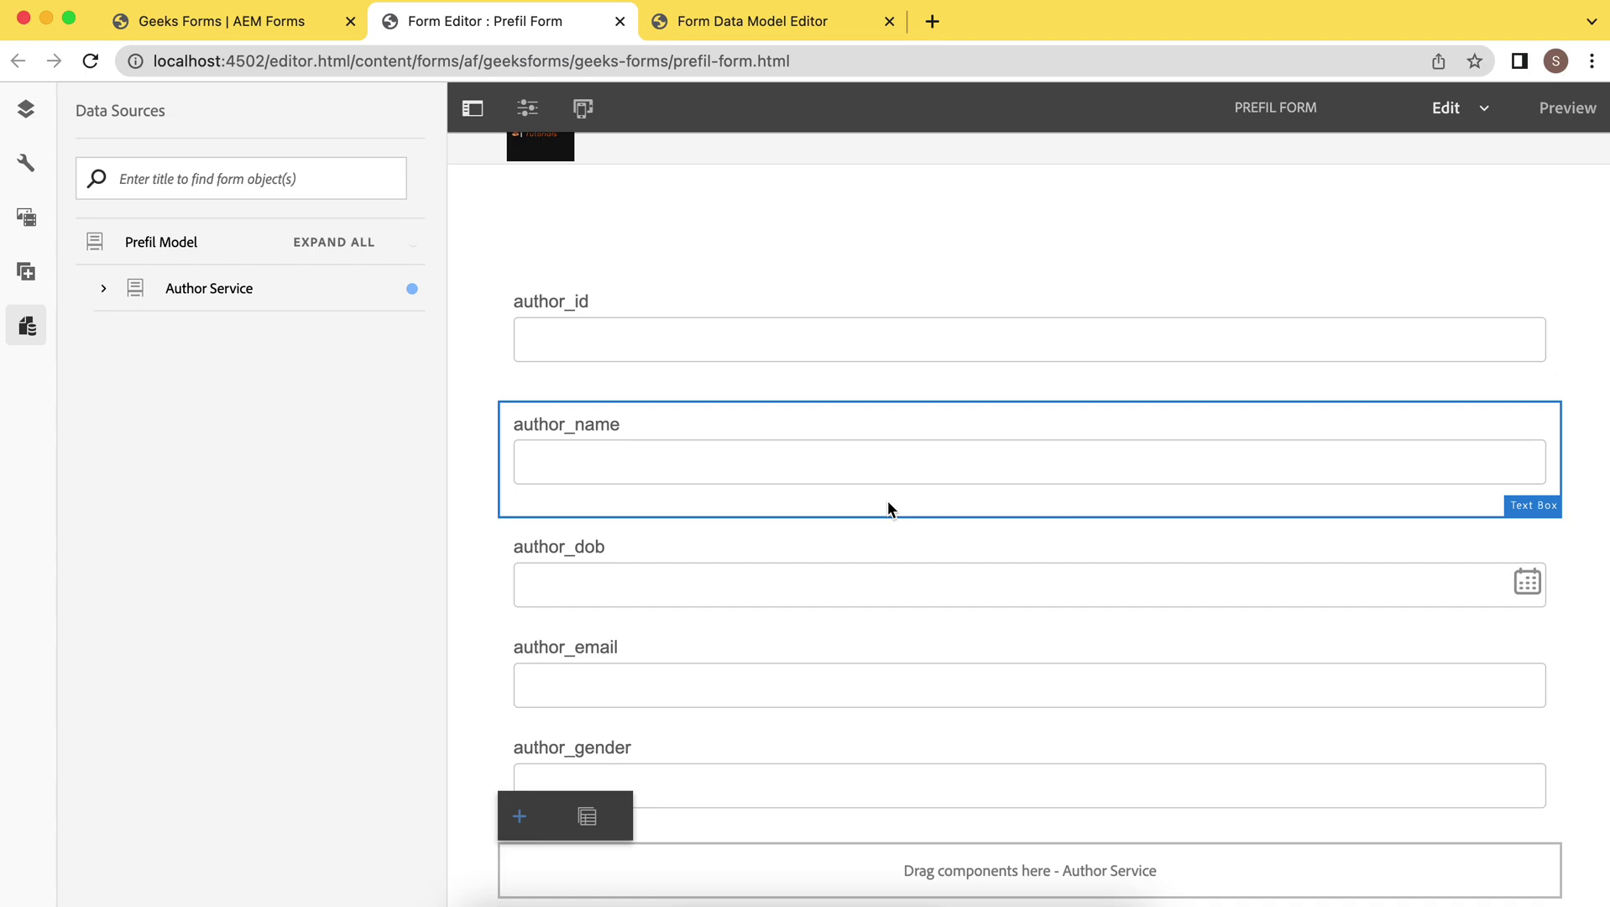
Inspect author_id's properties: bound to /authors/author_id, required, Integer data type
left_click(771, 321)
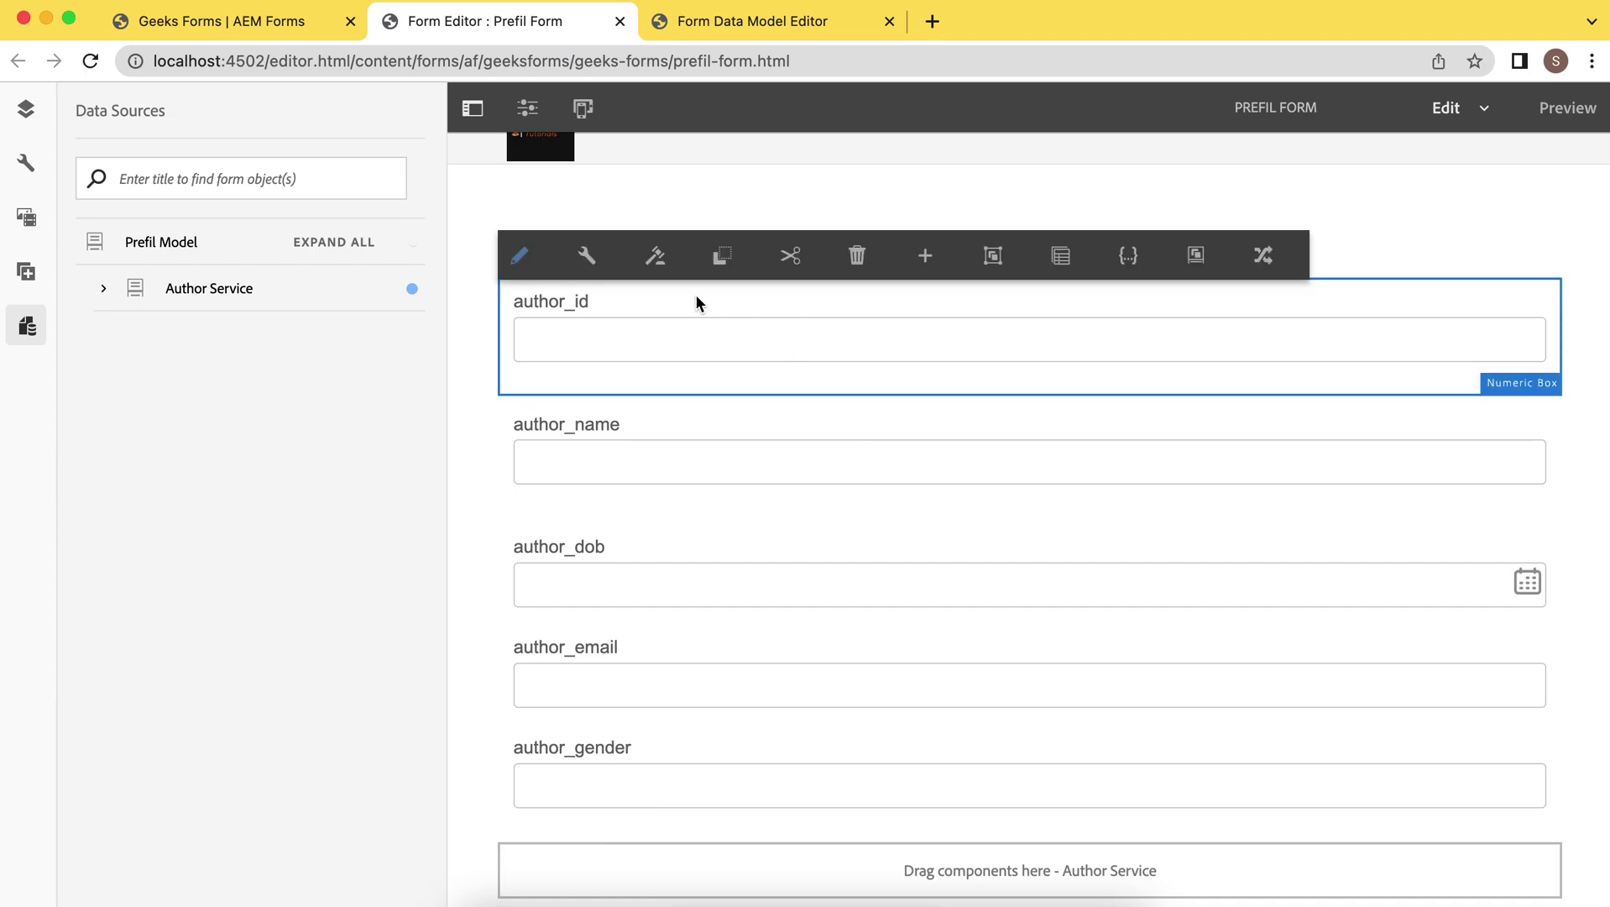
left_click(587, 252)
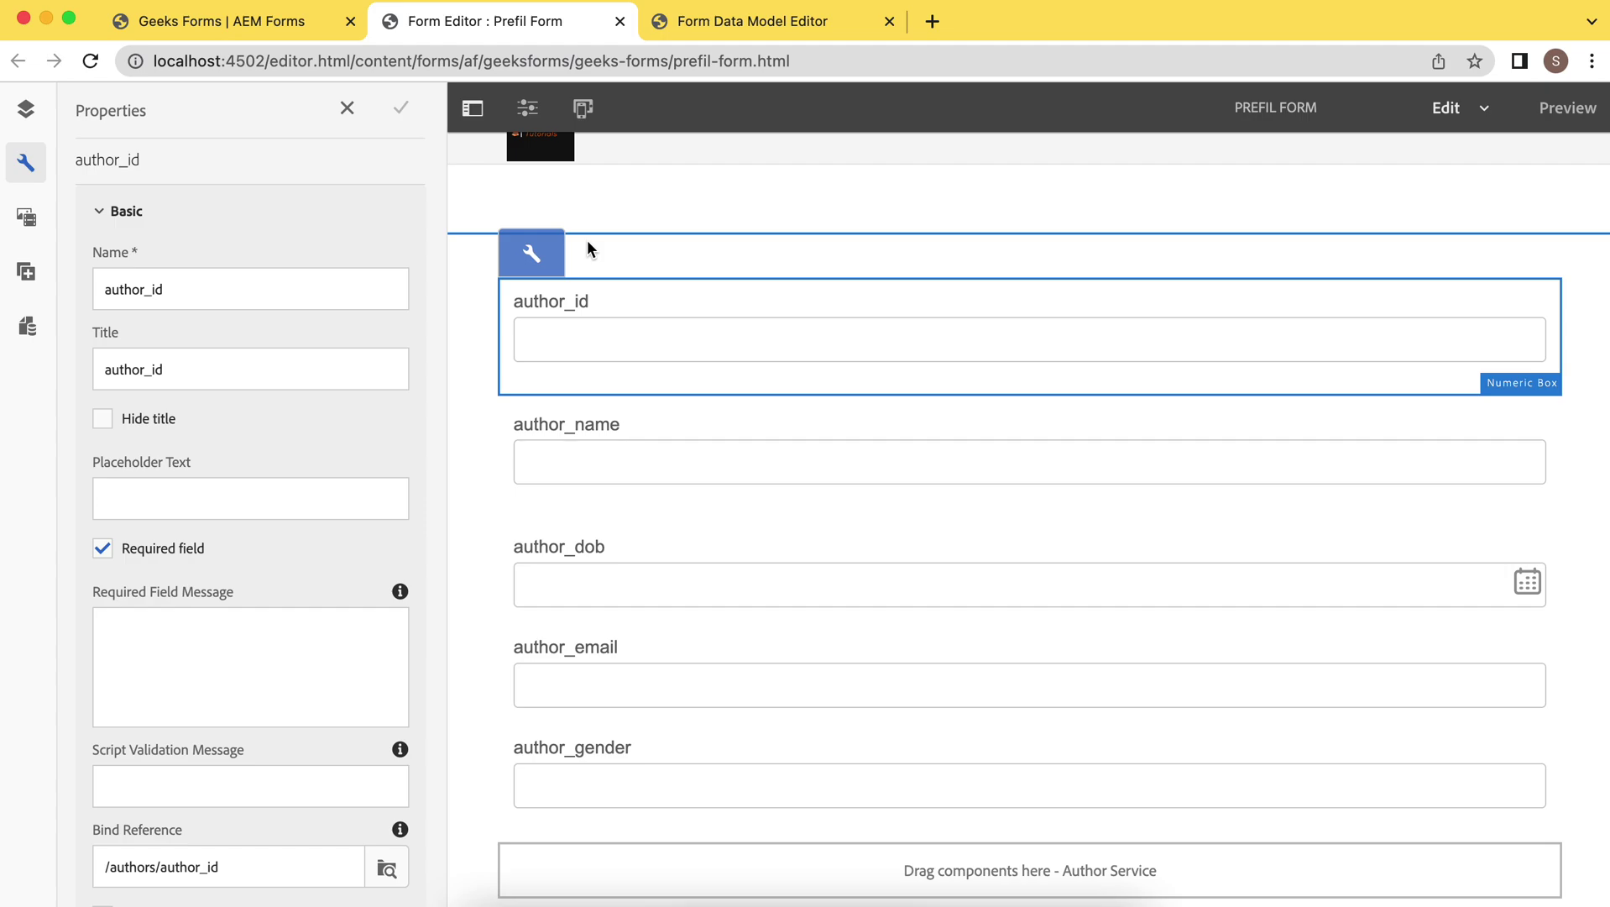
scroll(334, 456, "down", 5)
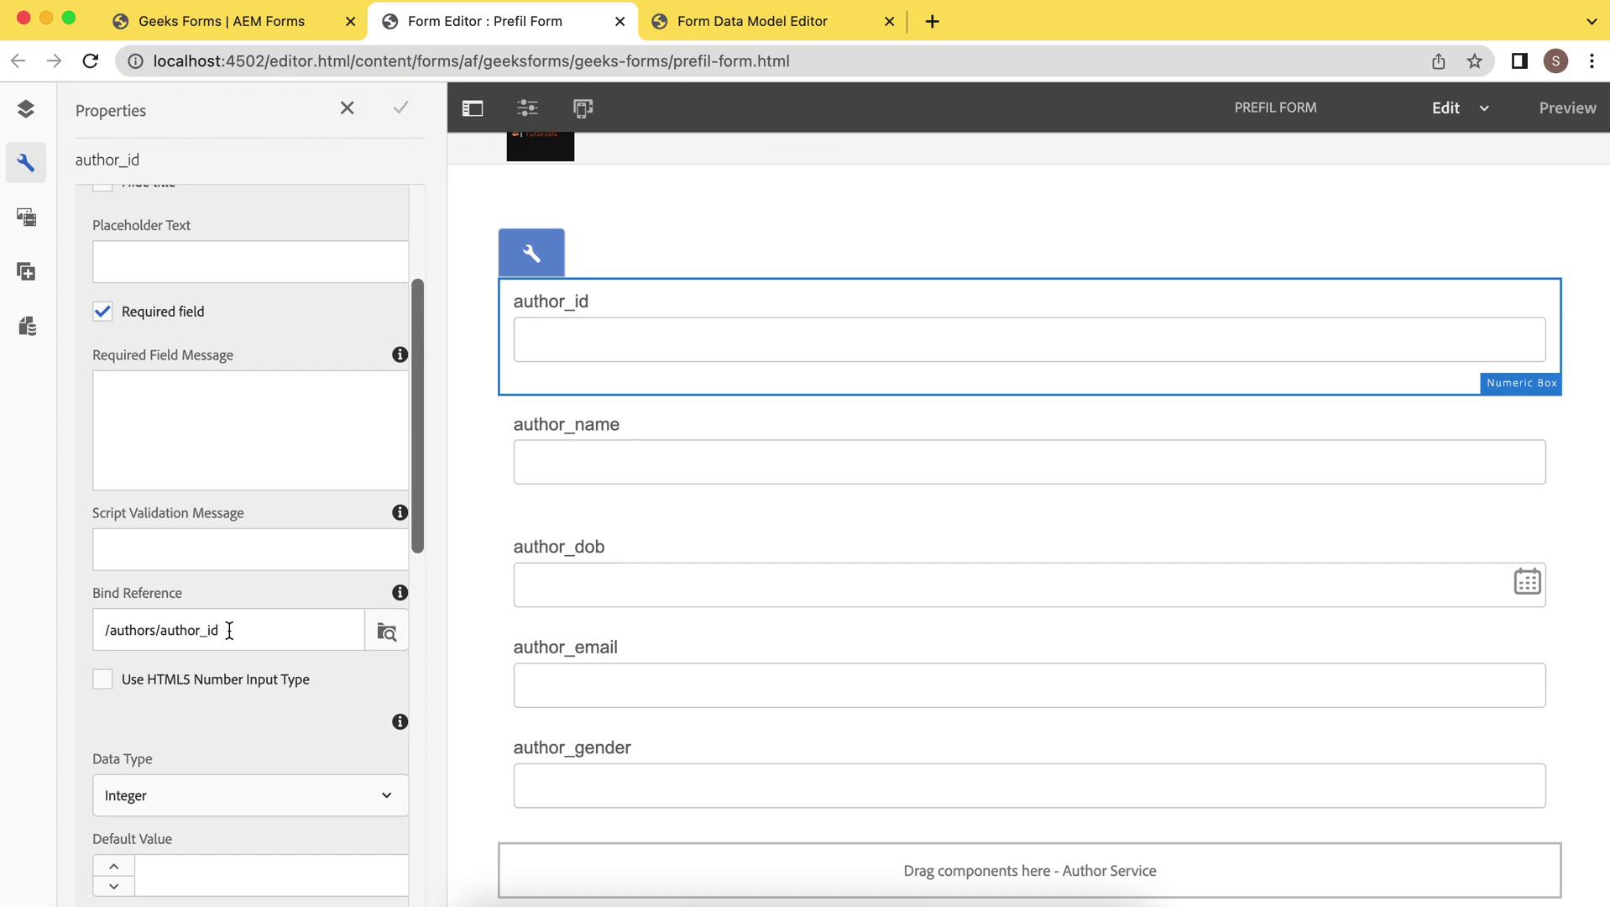
scroll(613, 571, "up", 2)
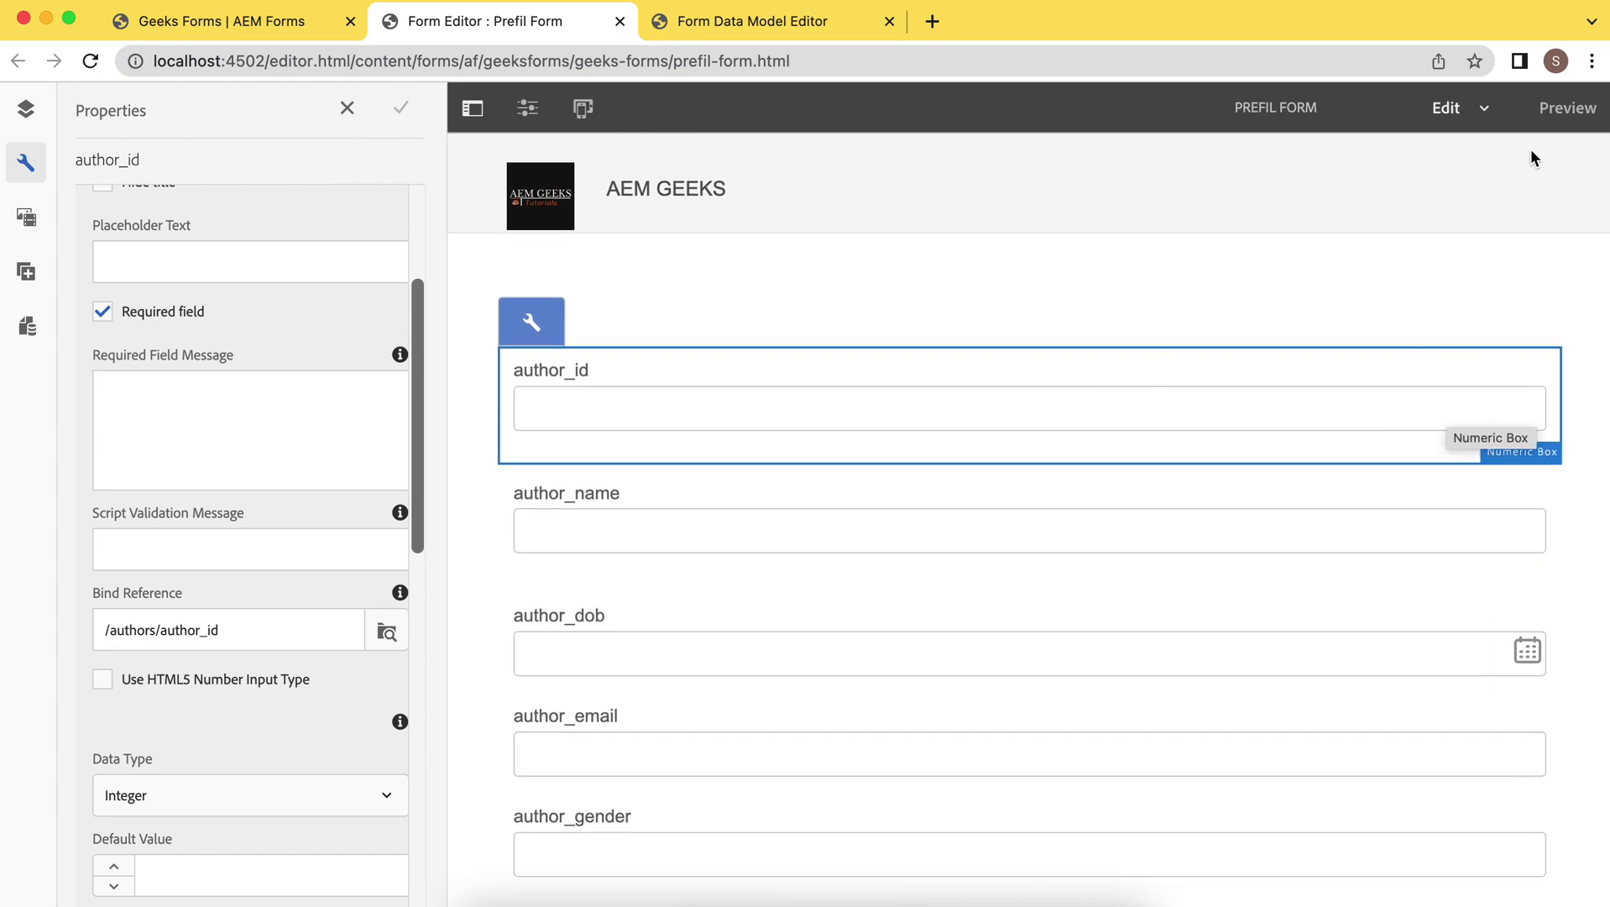
In Layout mode, narrow the author_id field to about half width
left_click(1473, 112)
left_click(1433, 300)
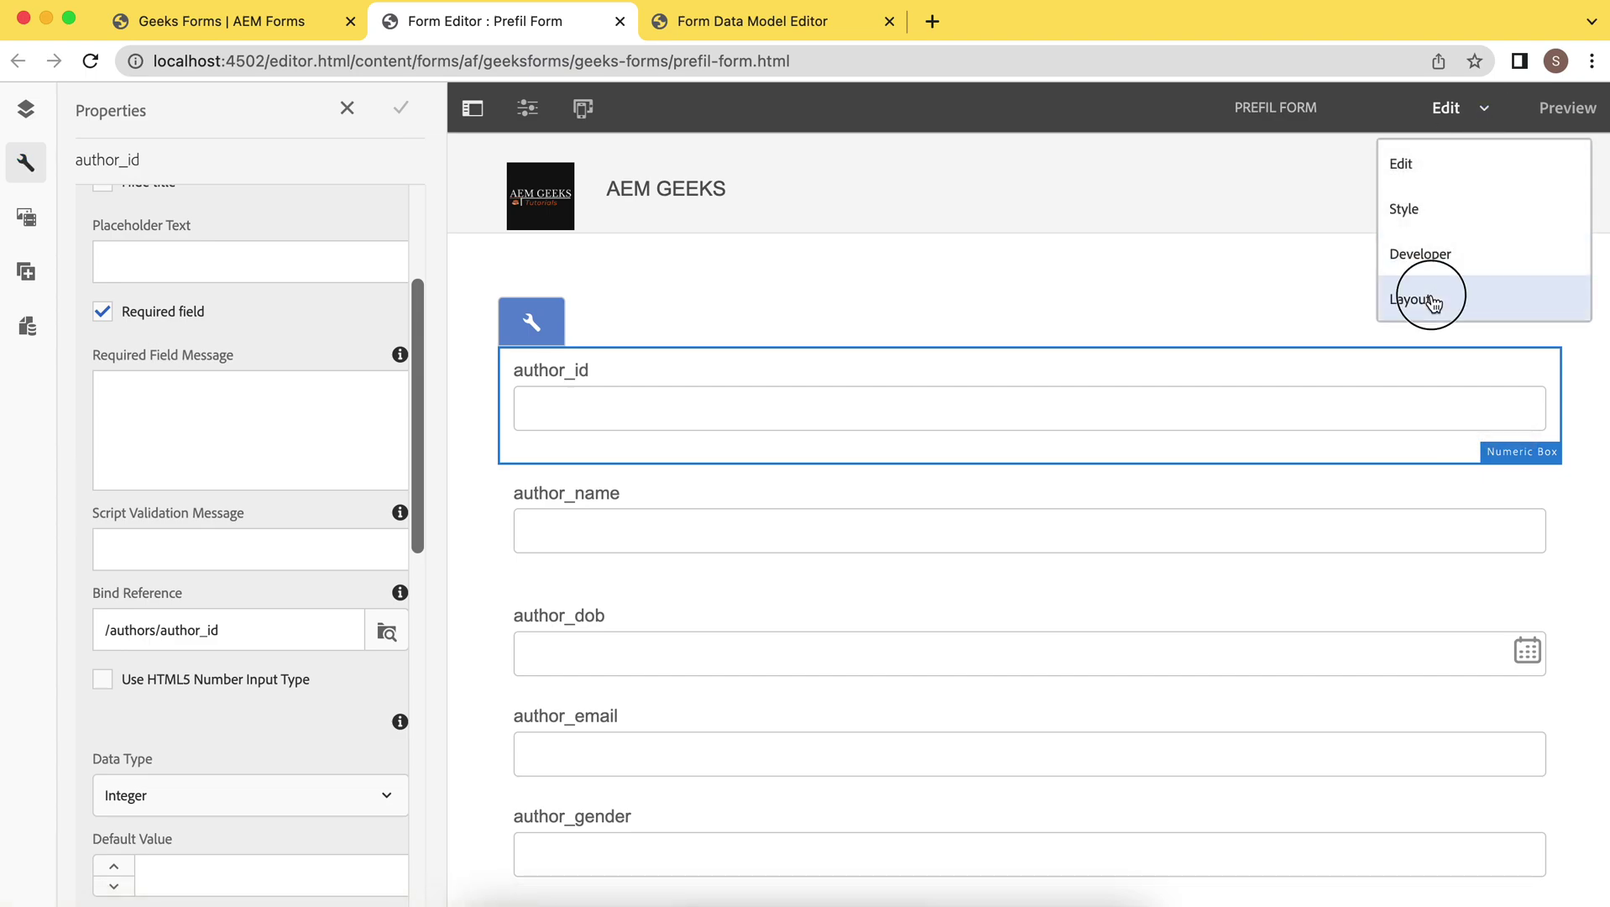
left_click(646, 450)
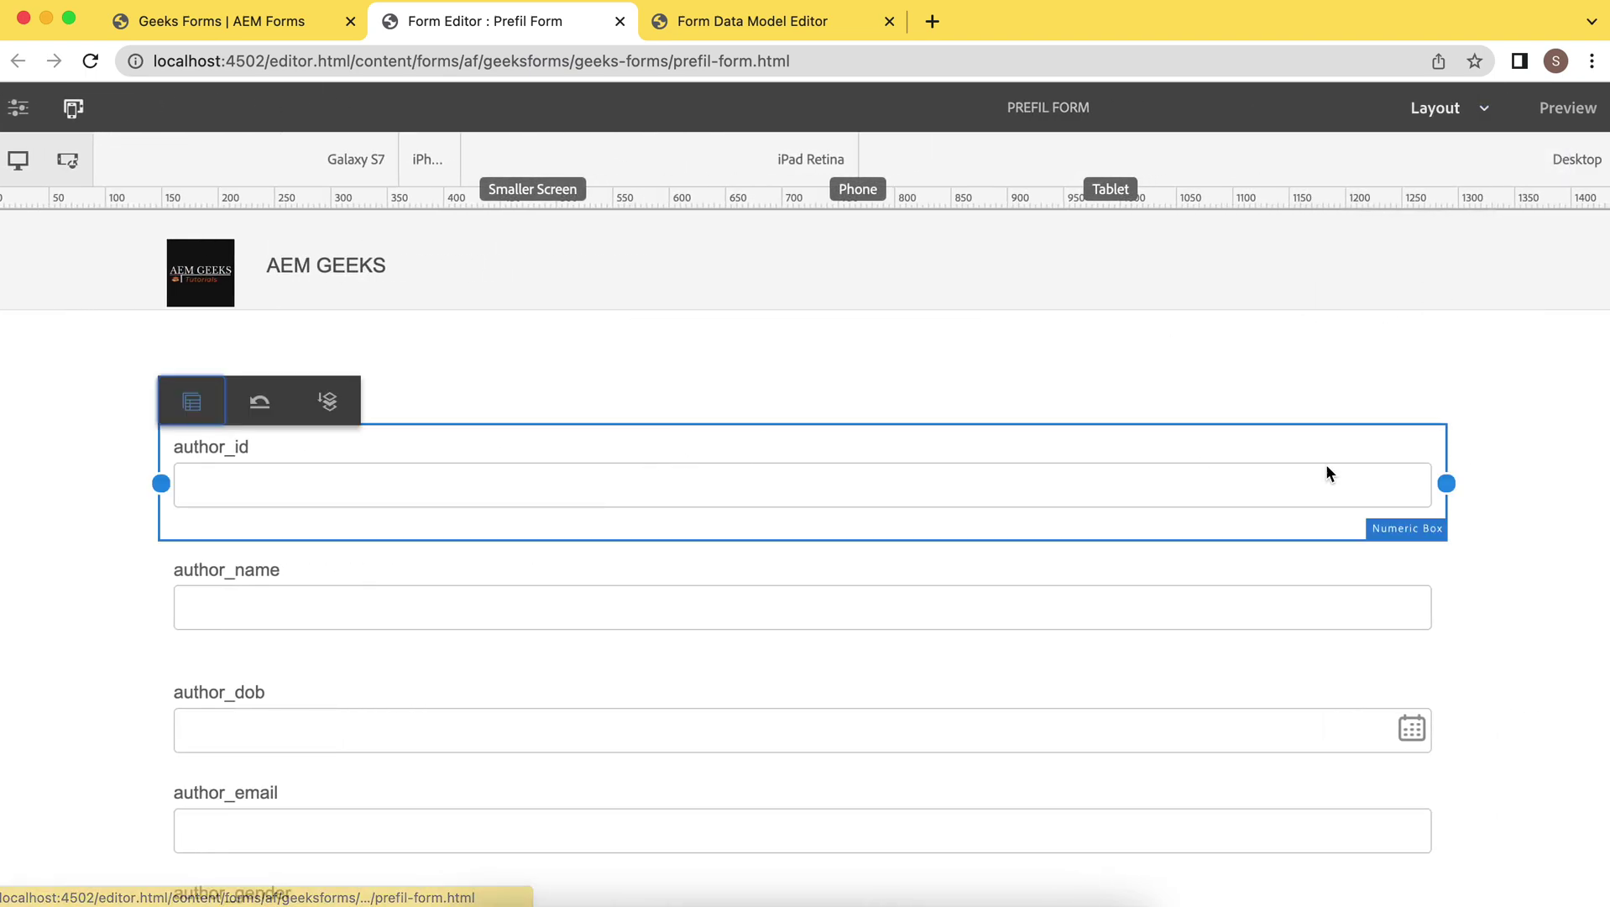
left_click_drag(1447, 483, 710, 483)
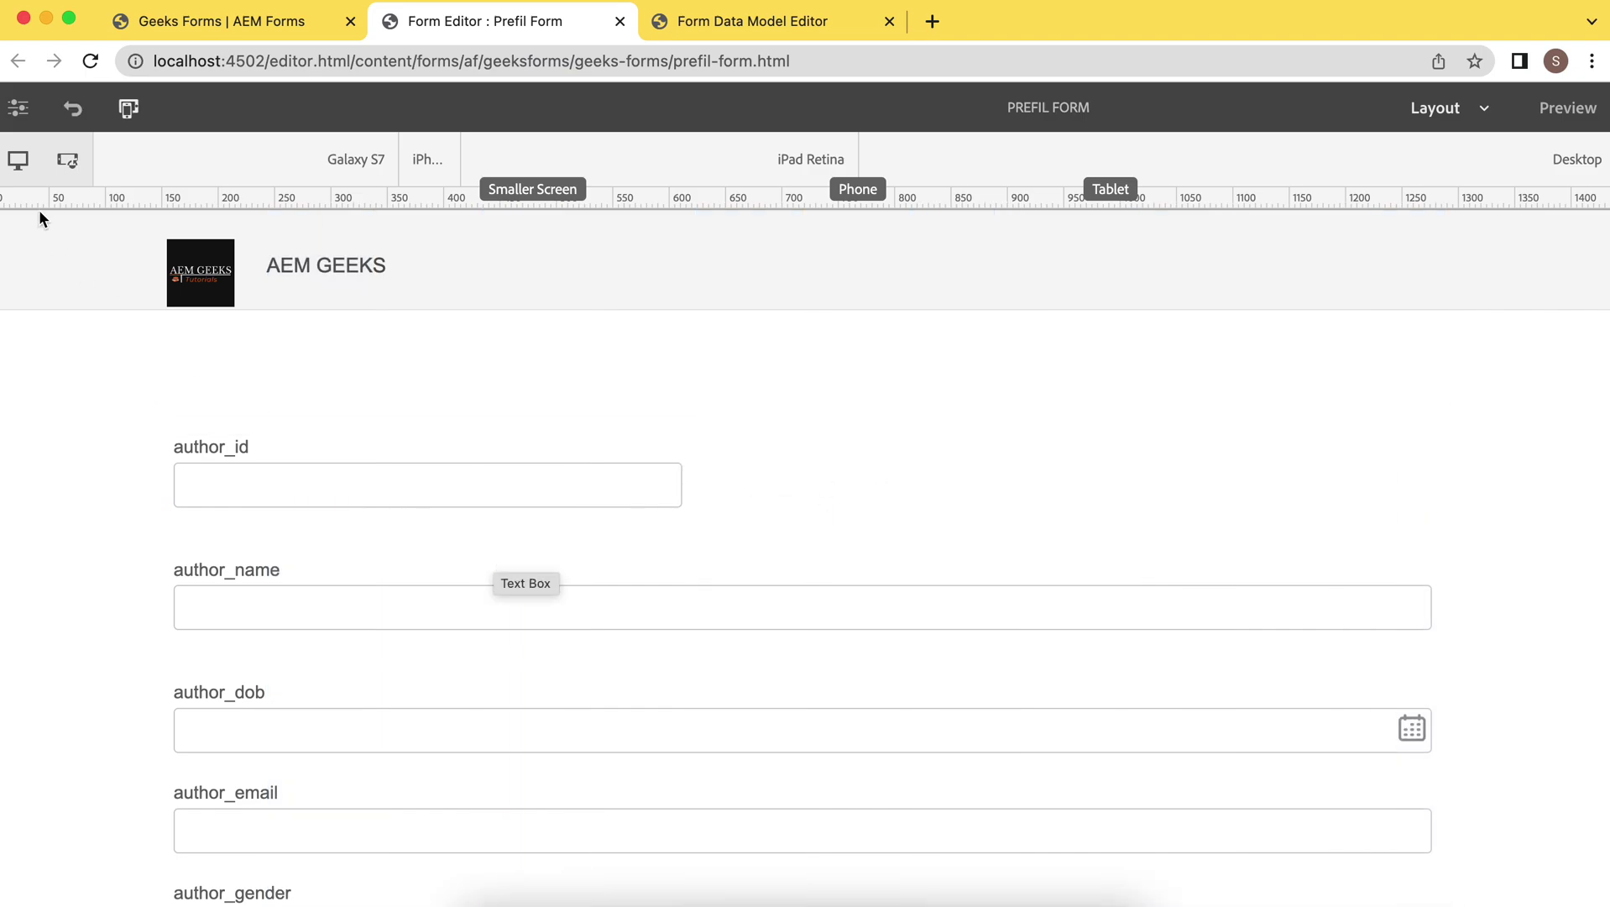
left_click(1483, 109)
left_click(1419, 166)
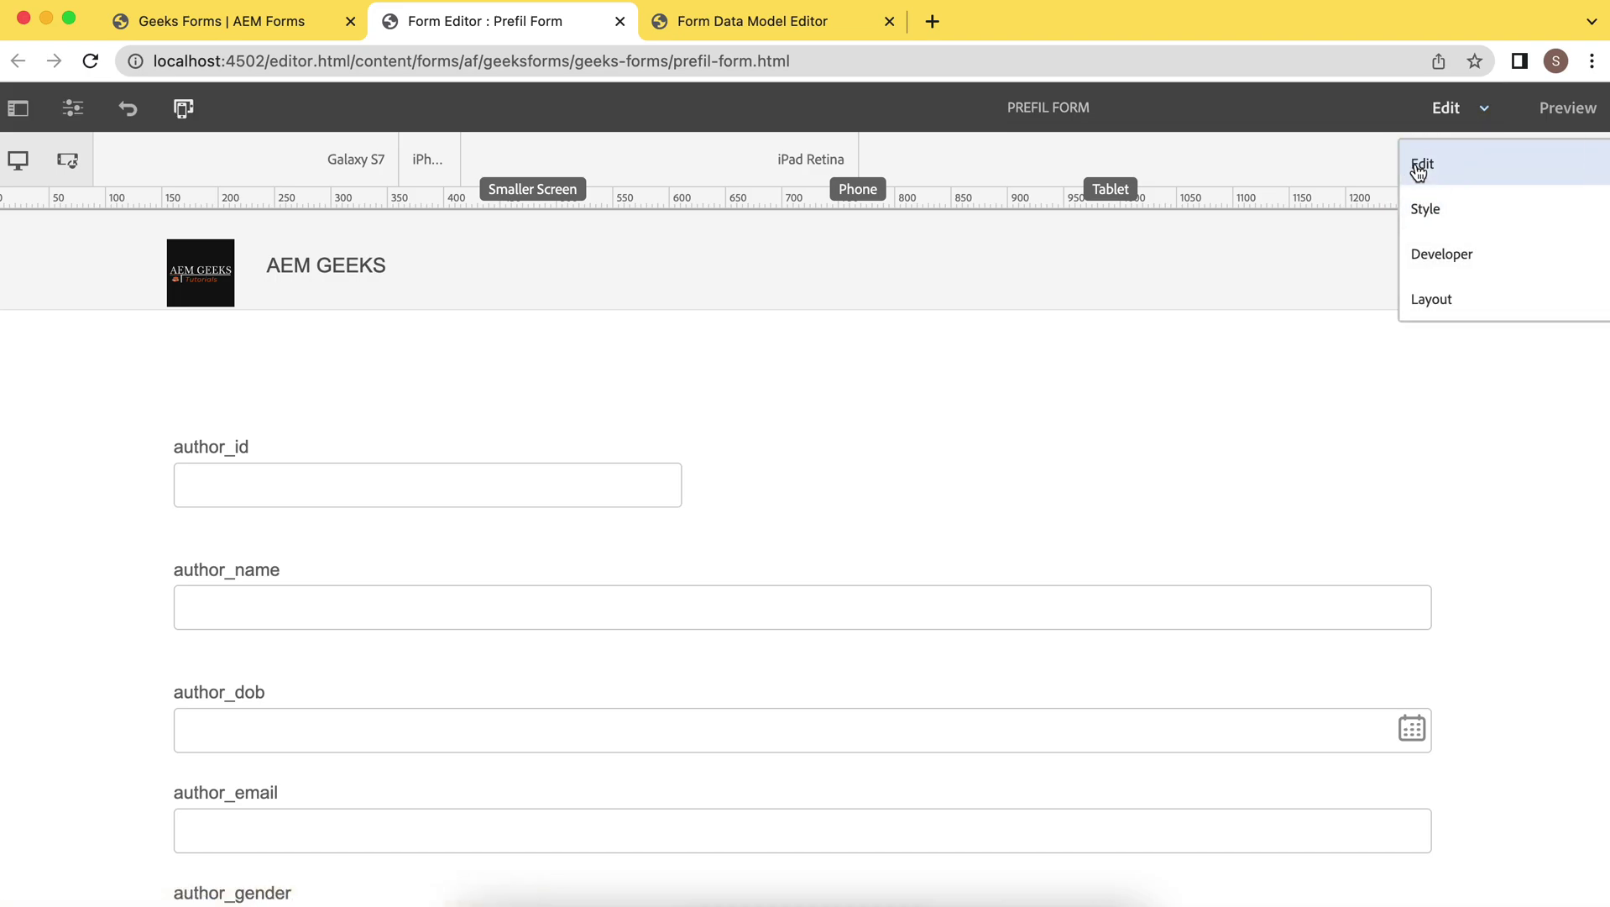
Add a Button component below the author_id field, found by filtering components for 'bu'
left_click(26, 271)
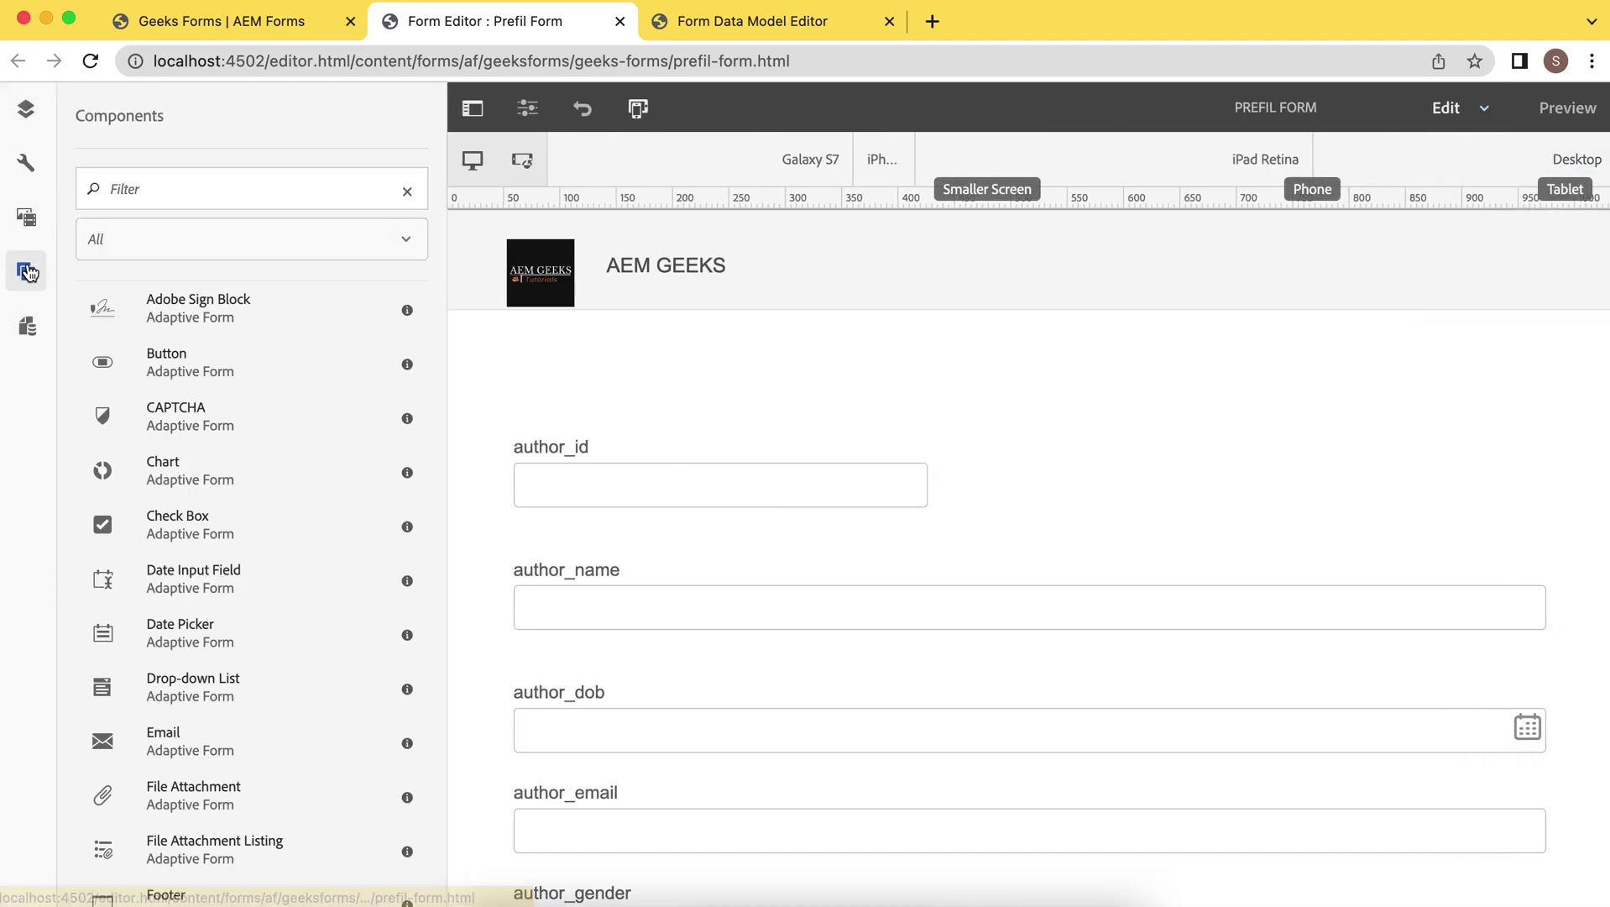
left_click(215, 201)
type("but")
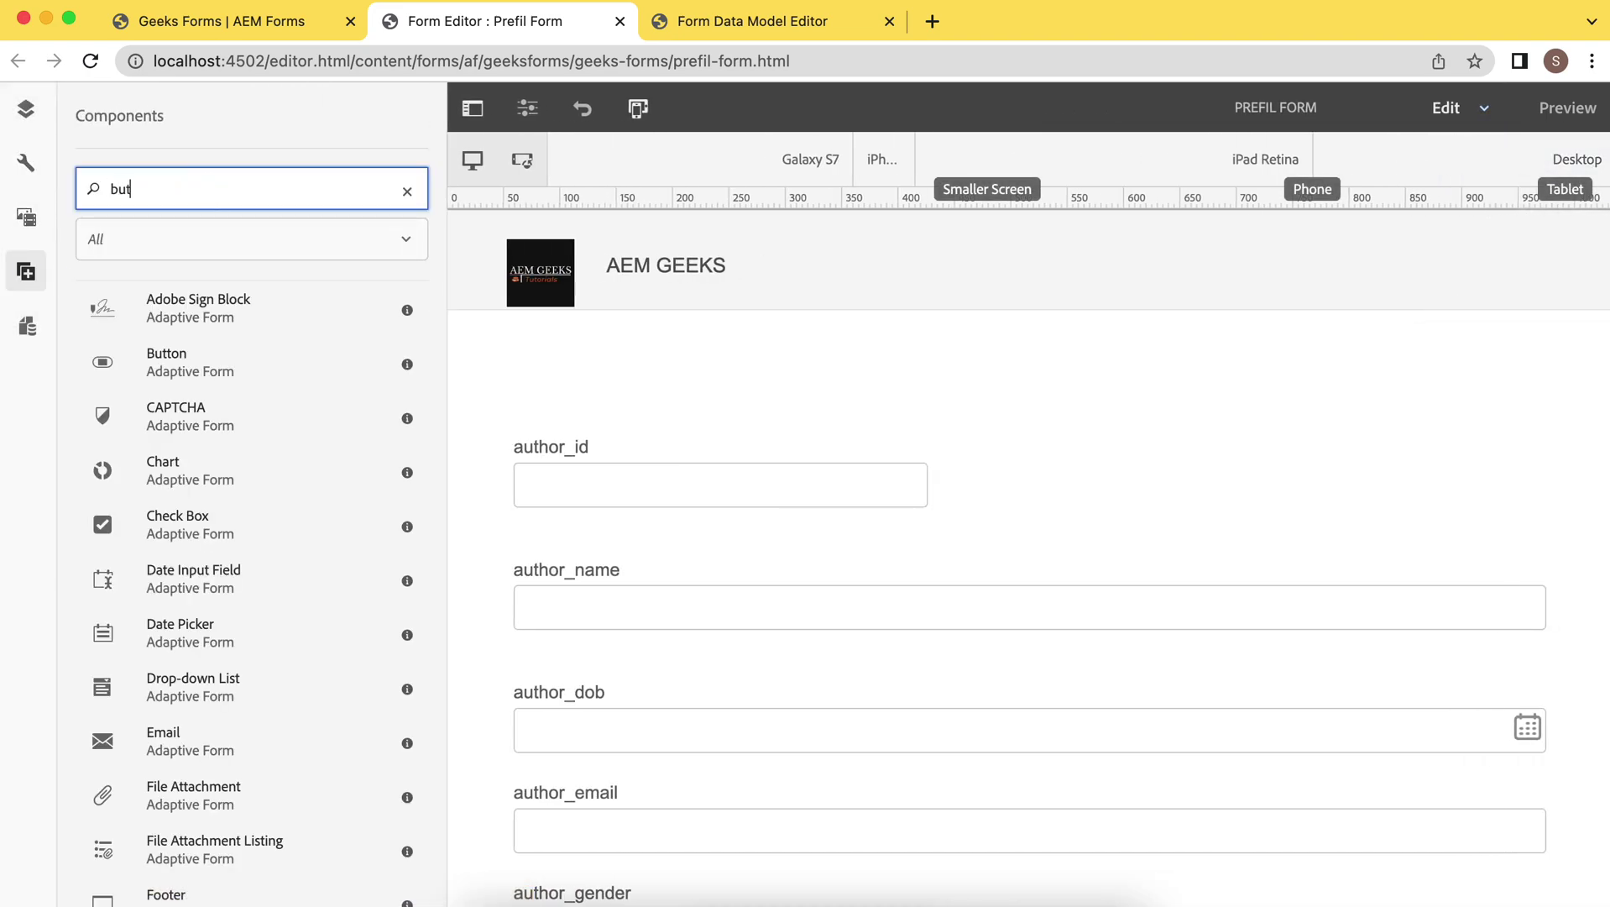
left_click_drag(170, 309, 811, 509)
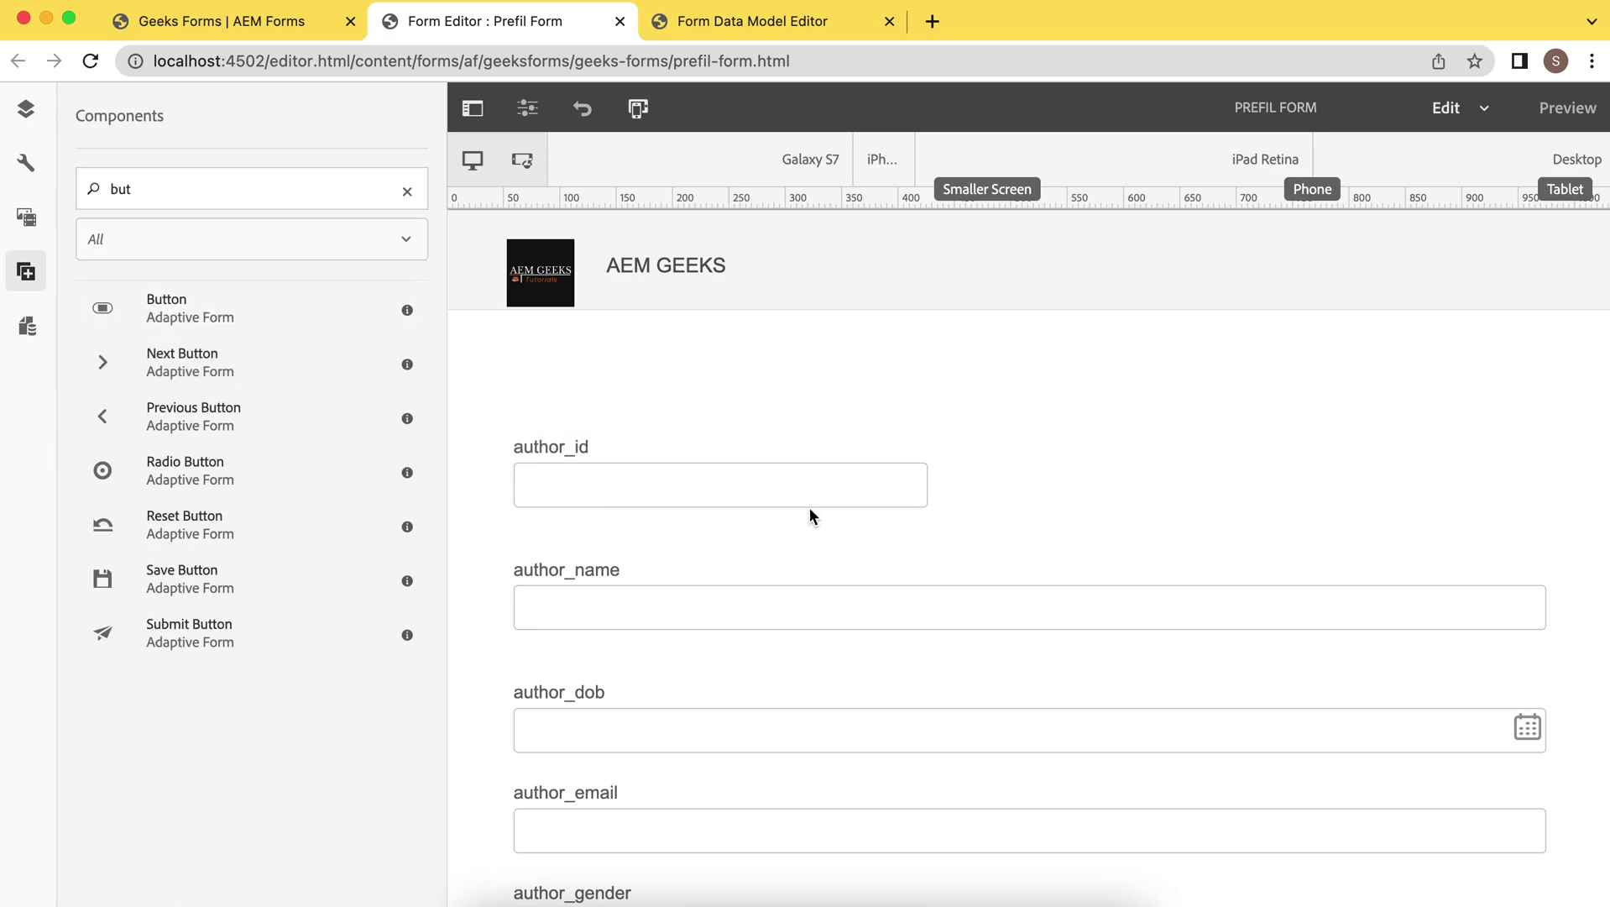
Narrow the button's row so it sits beside author_id, then return to Edit mode
left_click(1486, 112)
left_click(1421, 299)
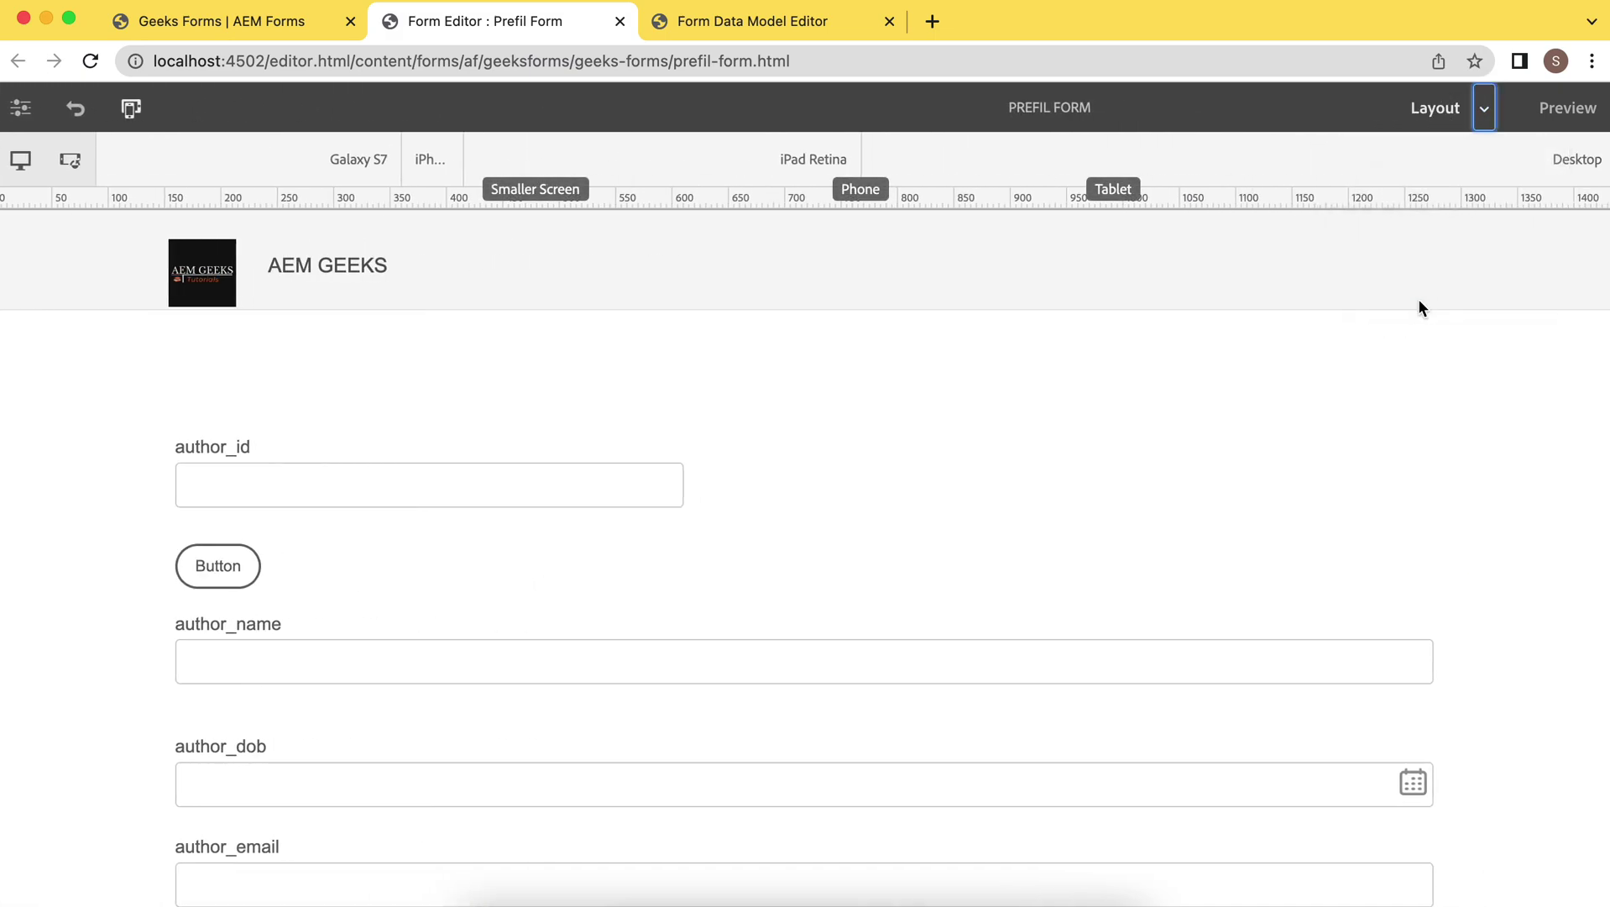
left_click(492, 560)
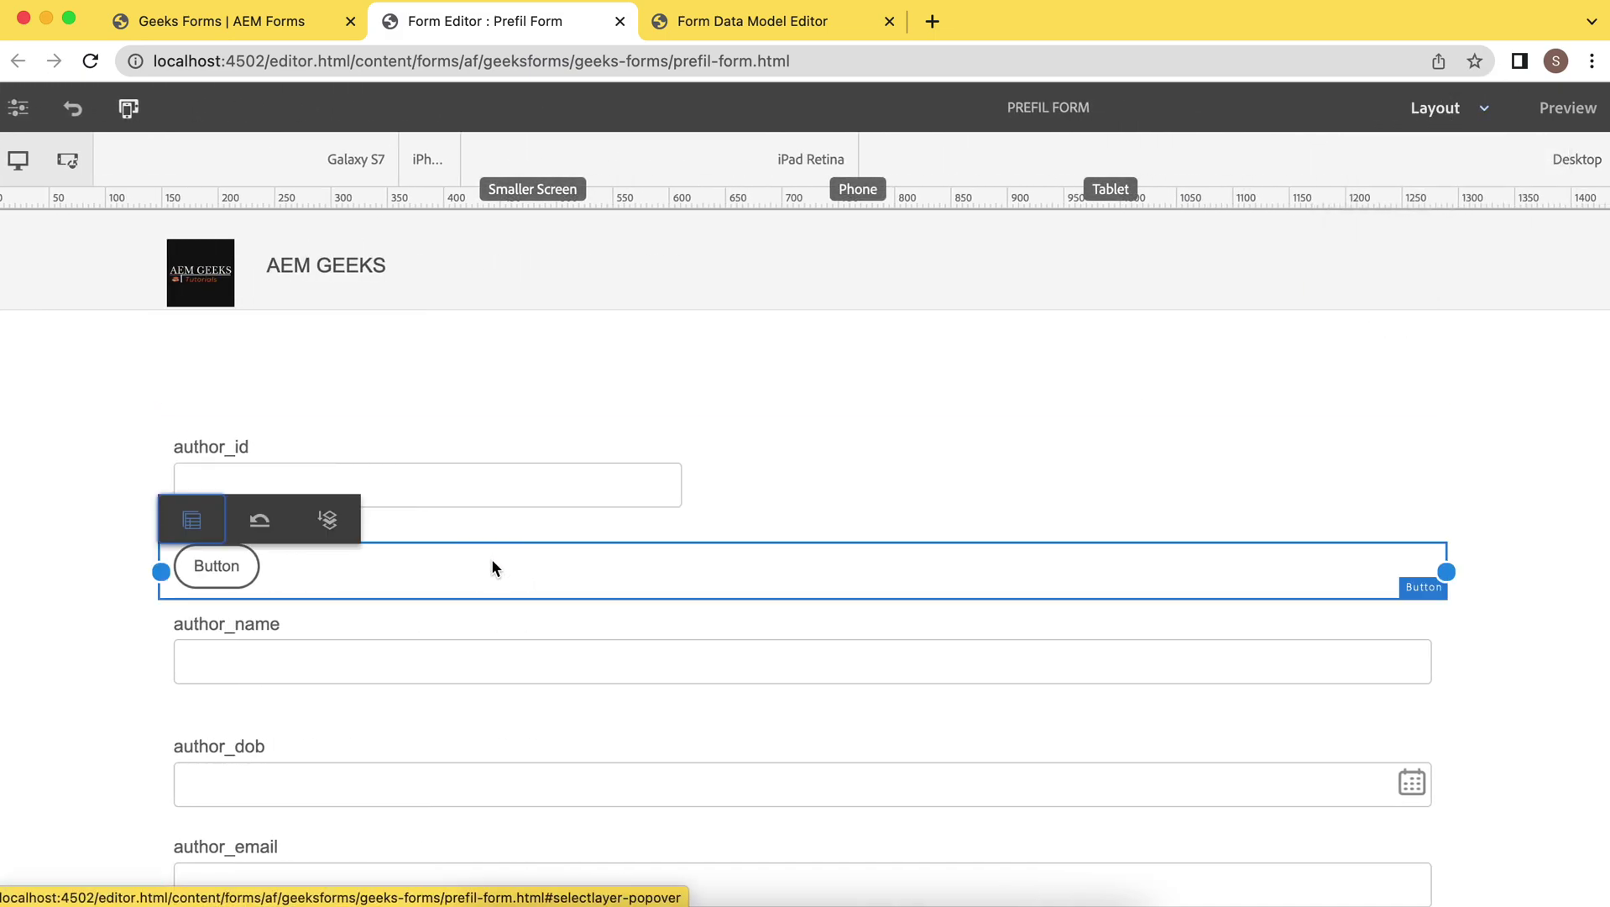
left_click_drag(1446, 571, 705, 586)
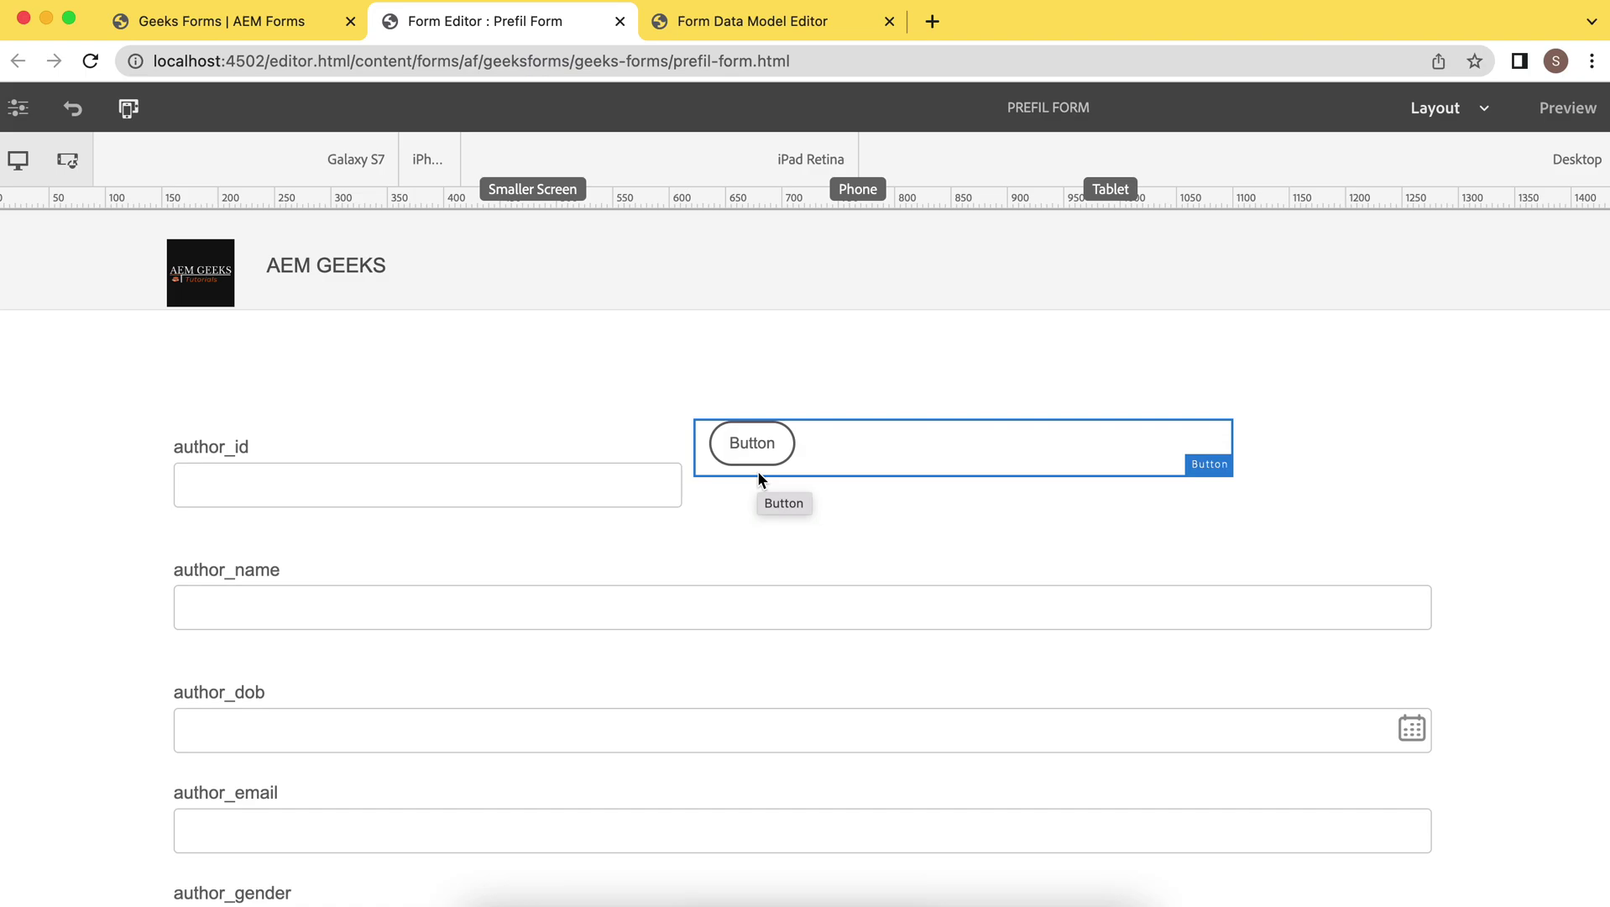
left_click(761, 455)
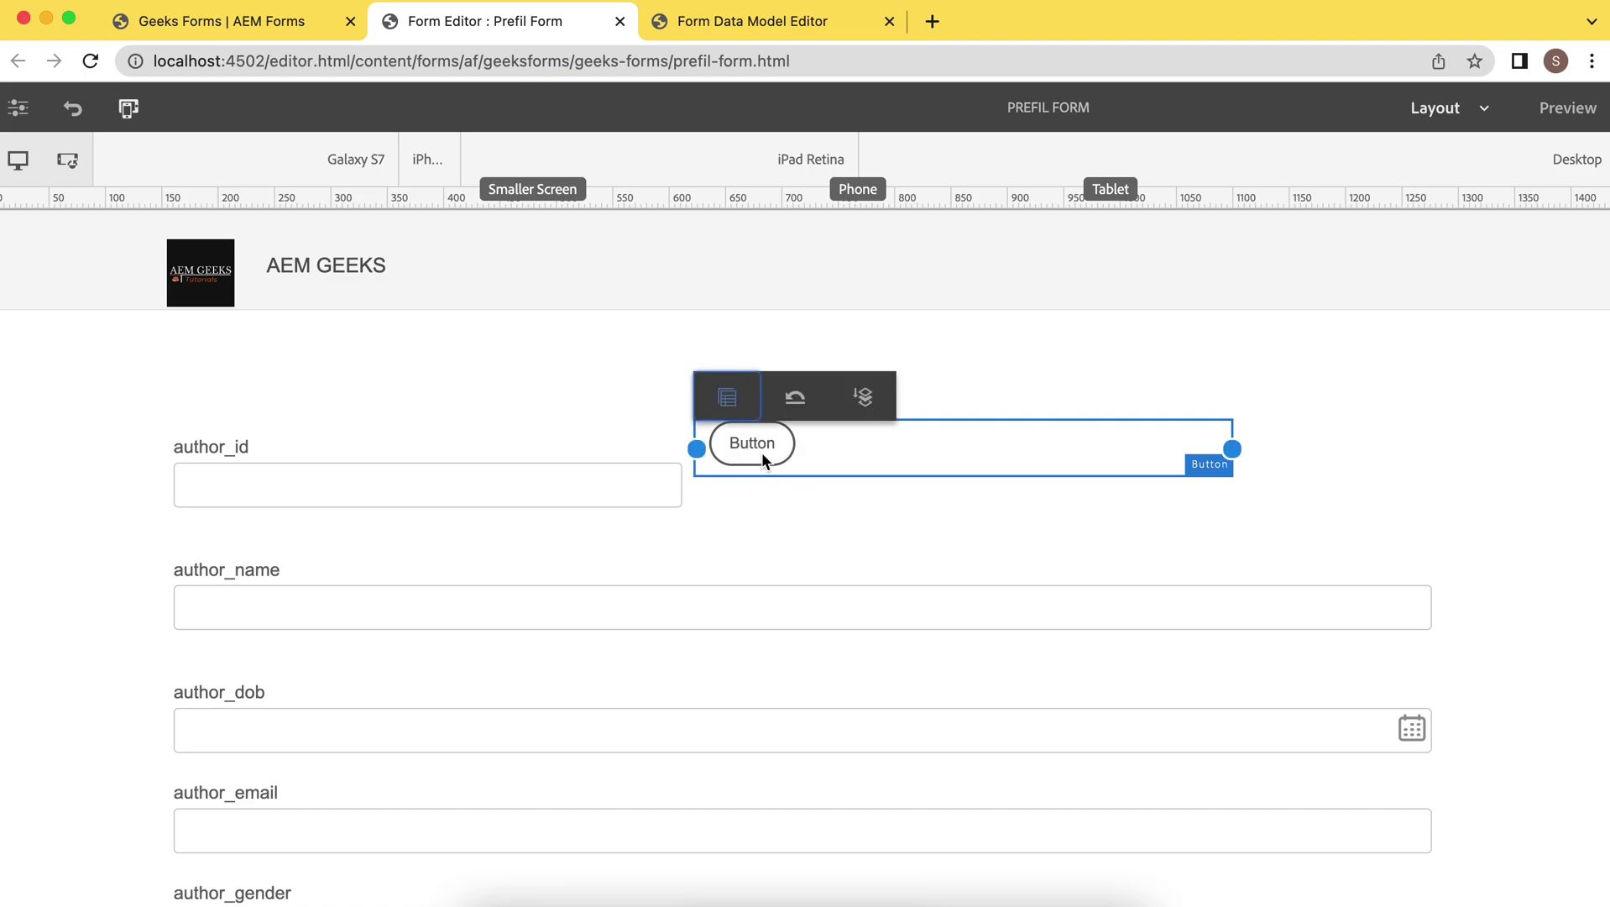
left_click(1482, 122)
left_click(1411, 173)
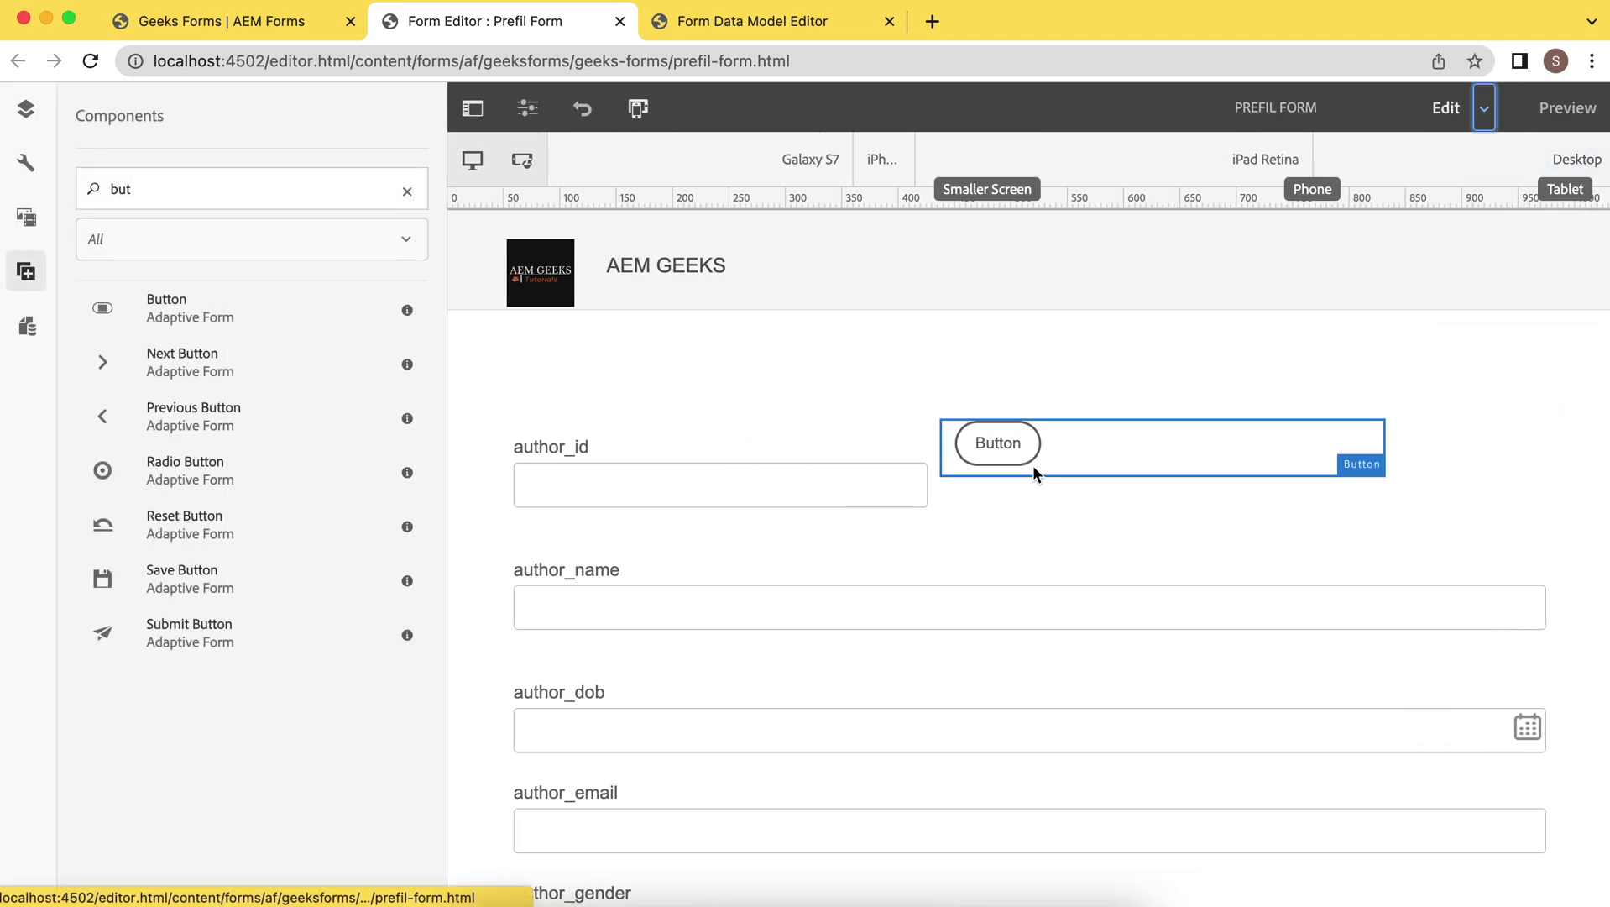
In the button's properties, set Title to 'Get Author' and Name to 'get_author', then confirm
left_click(1033, 468)
left_click(666, 399)
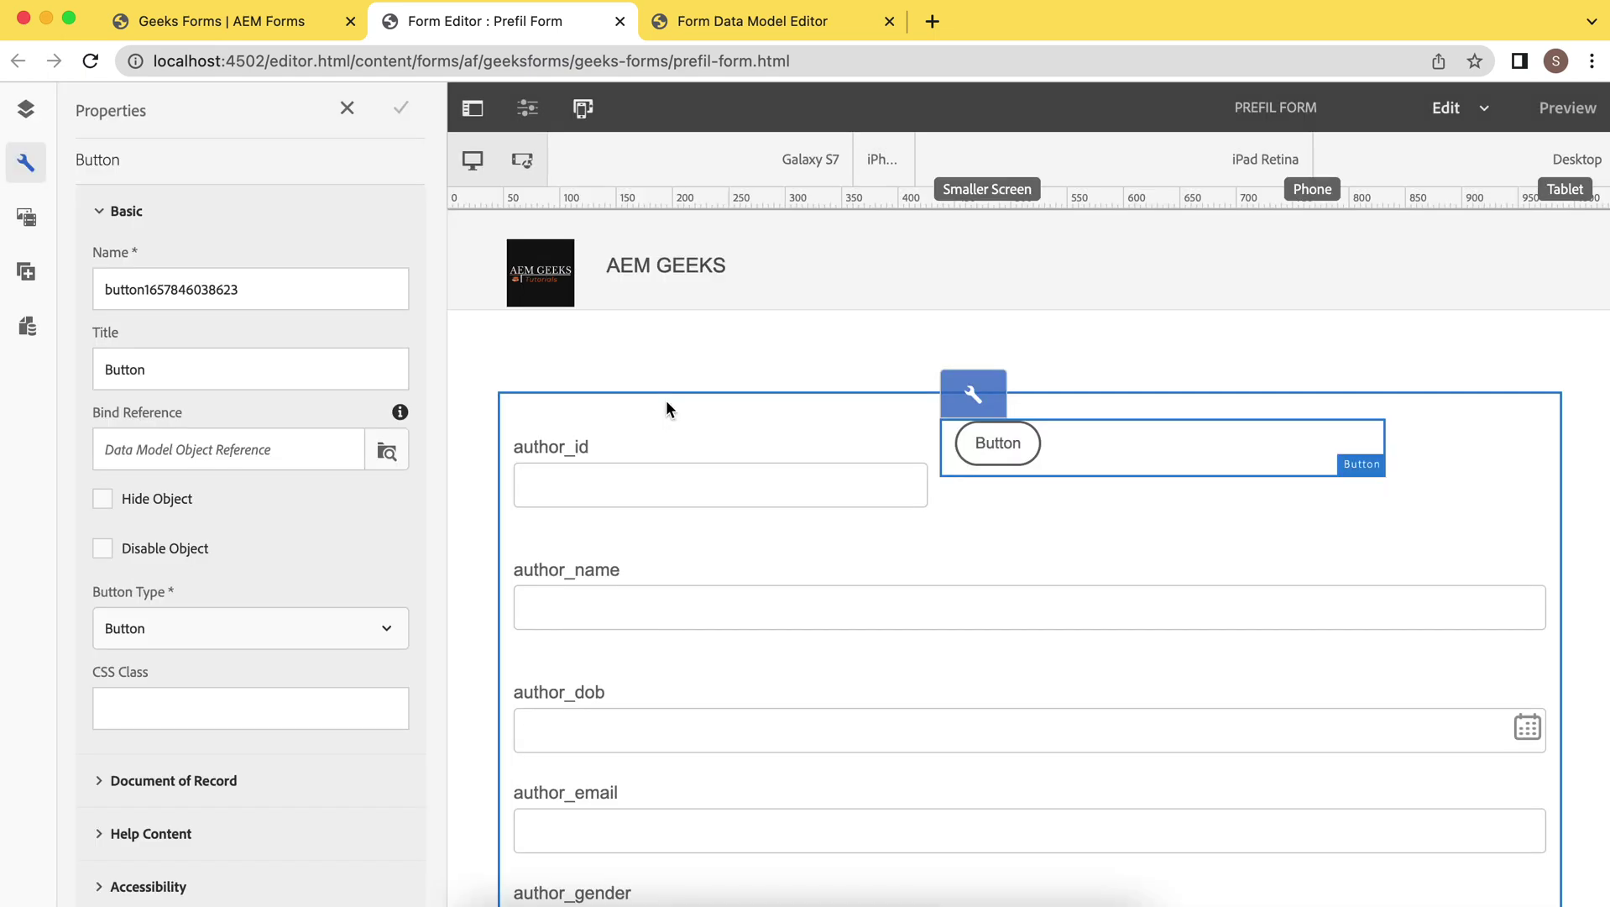
left_click(172, 367)
key("BackSpace")
key("BackSpace")
key("BackSpace")
key("BackSpace")
key("BackSpace")
key("BackSpace")
type("Get A")
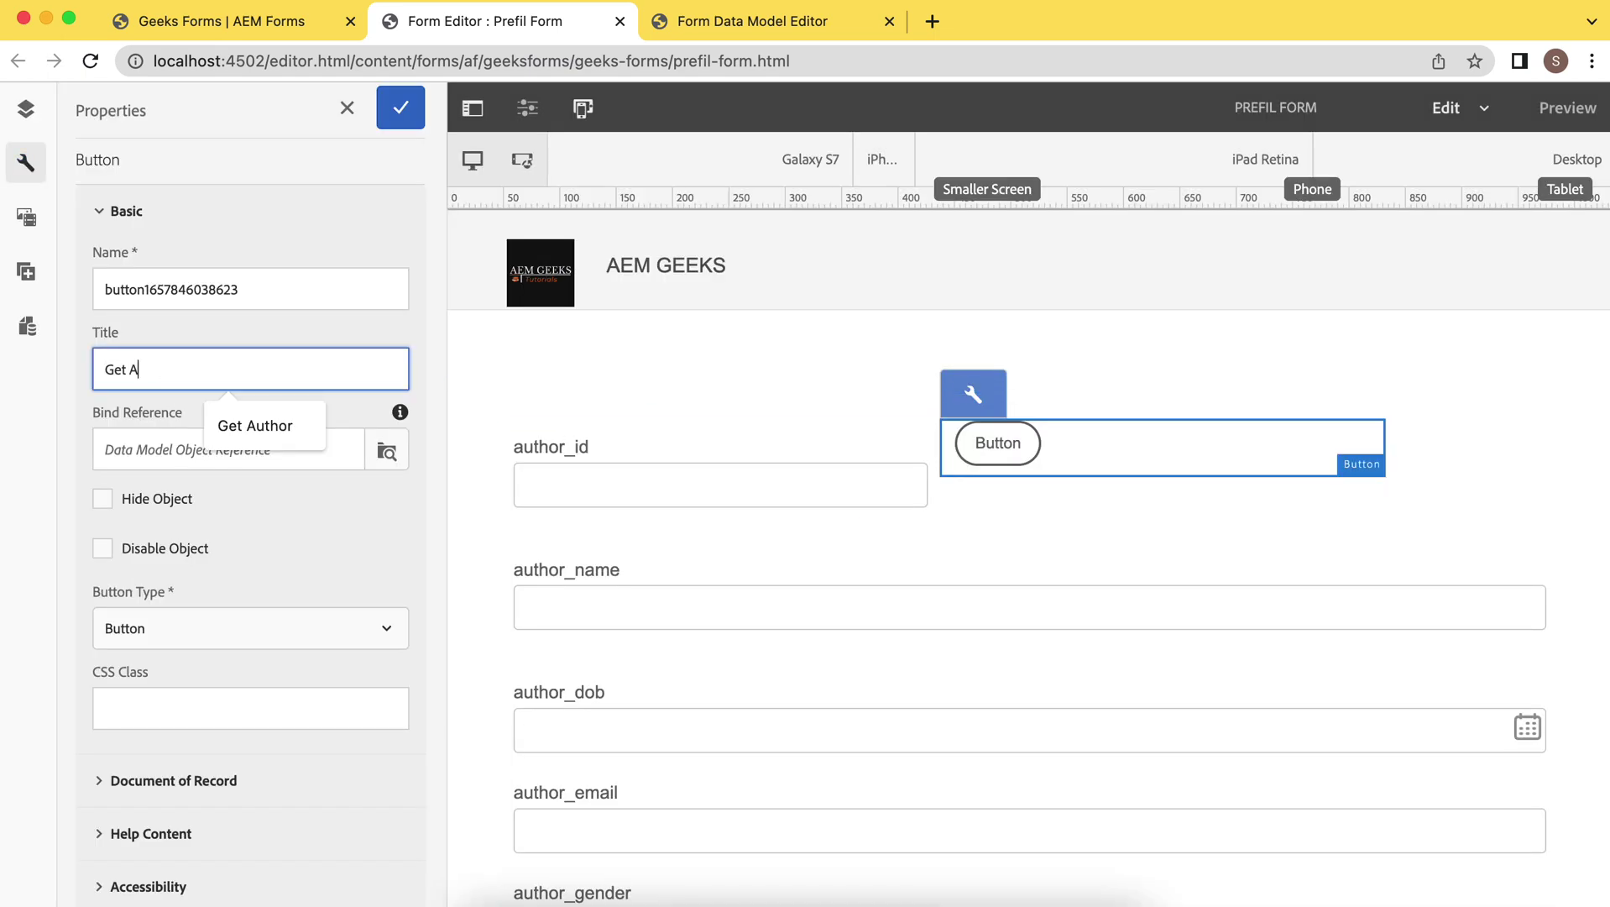
type("uthor")
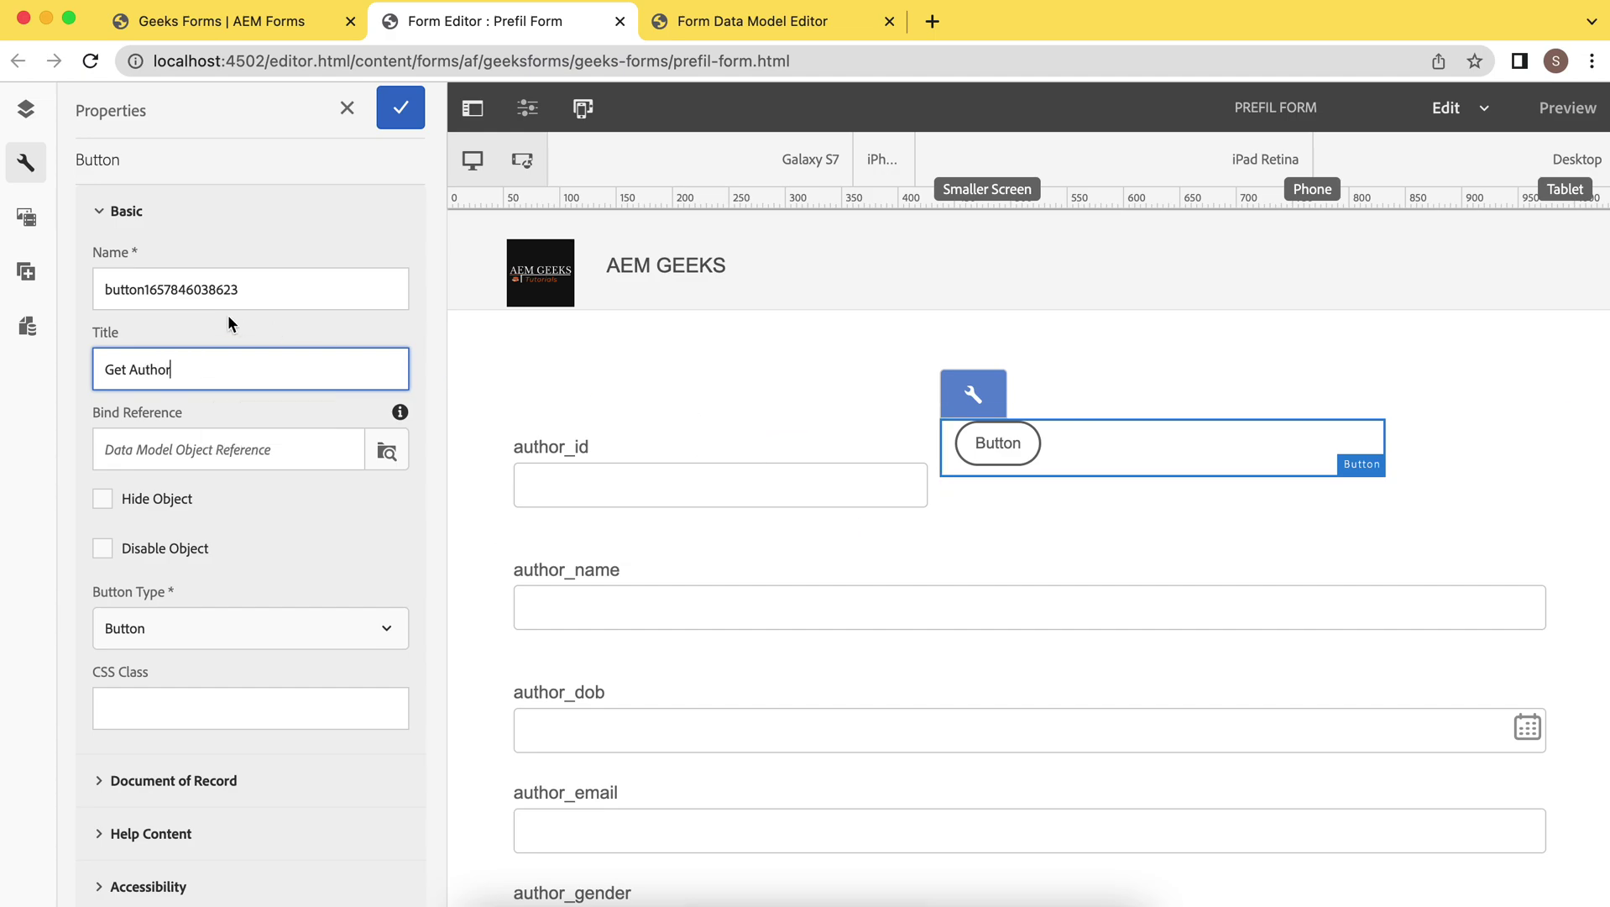
left_click(236, 277)
key("BackSpace")
key("BackSpace")
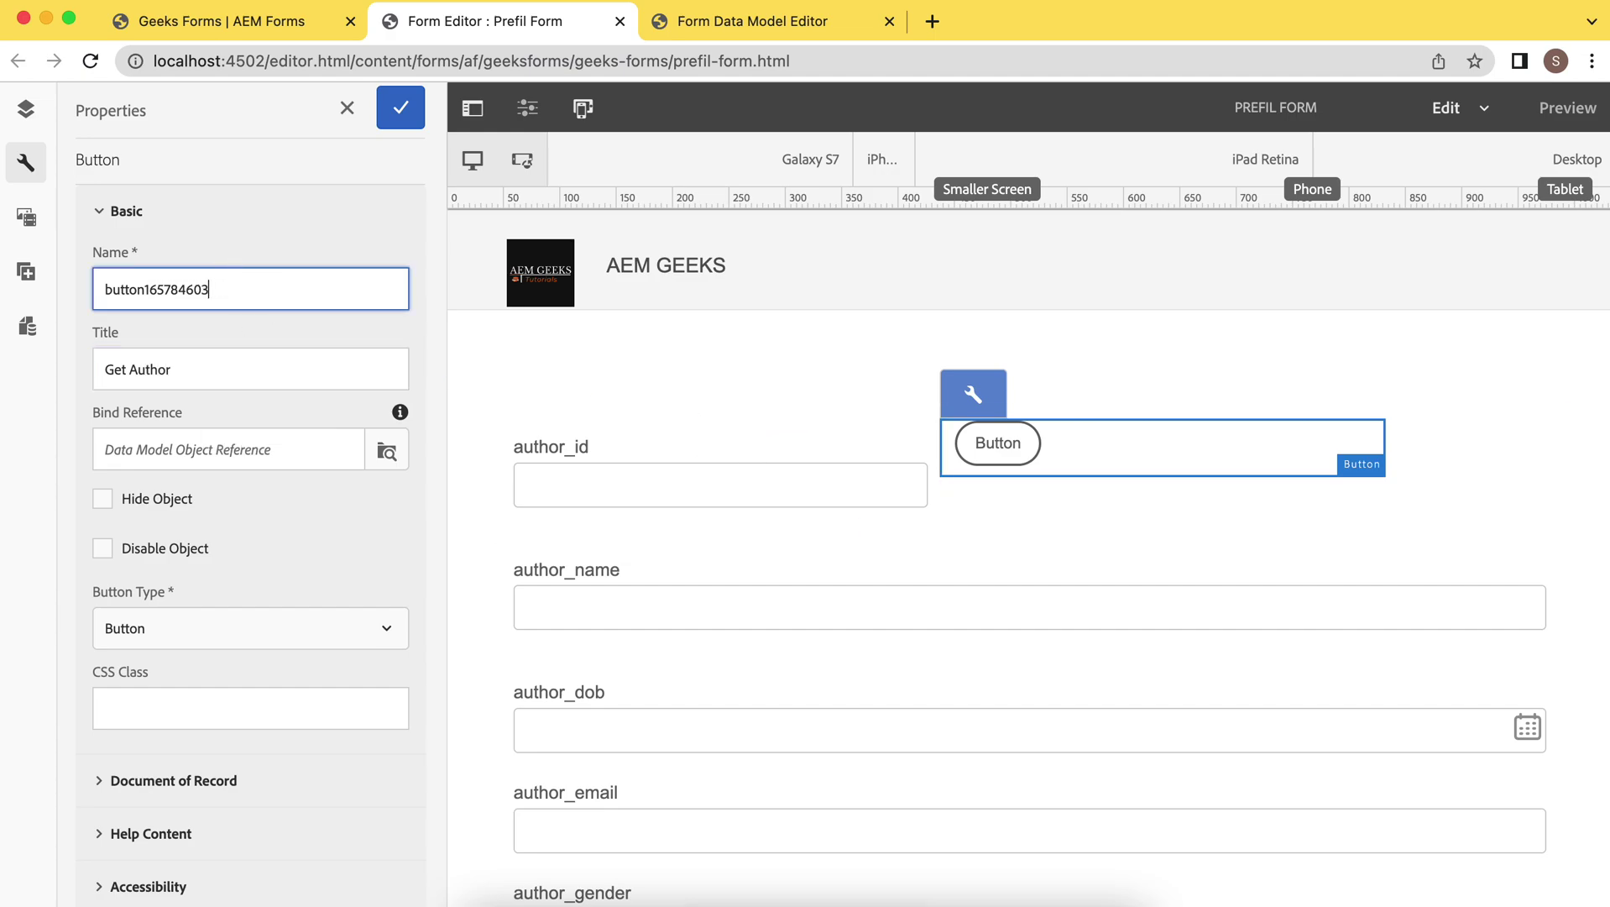
key("BackSpace")
key("BackSpace")
key("BackSpace")
key("BackSpace")
key("BackSpace")
key("BackSpace")
key("BackSpace")
key("BackSpace")
key("BackSpace")
key("BackSpace")
key("BackSpace")
key("BackSpace")
key("BackSpace")
key("BackSpace")
key("BackSpace")
type("g")
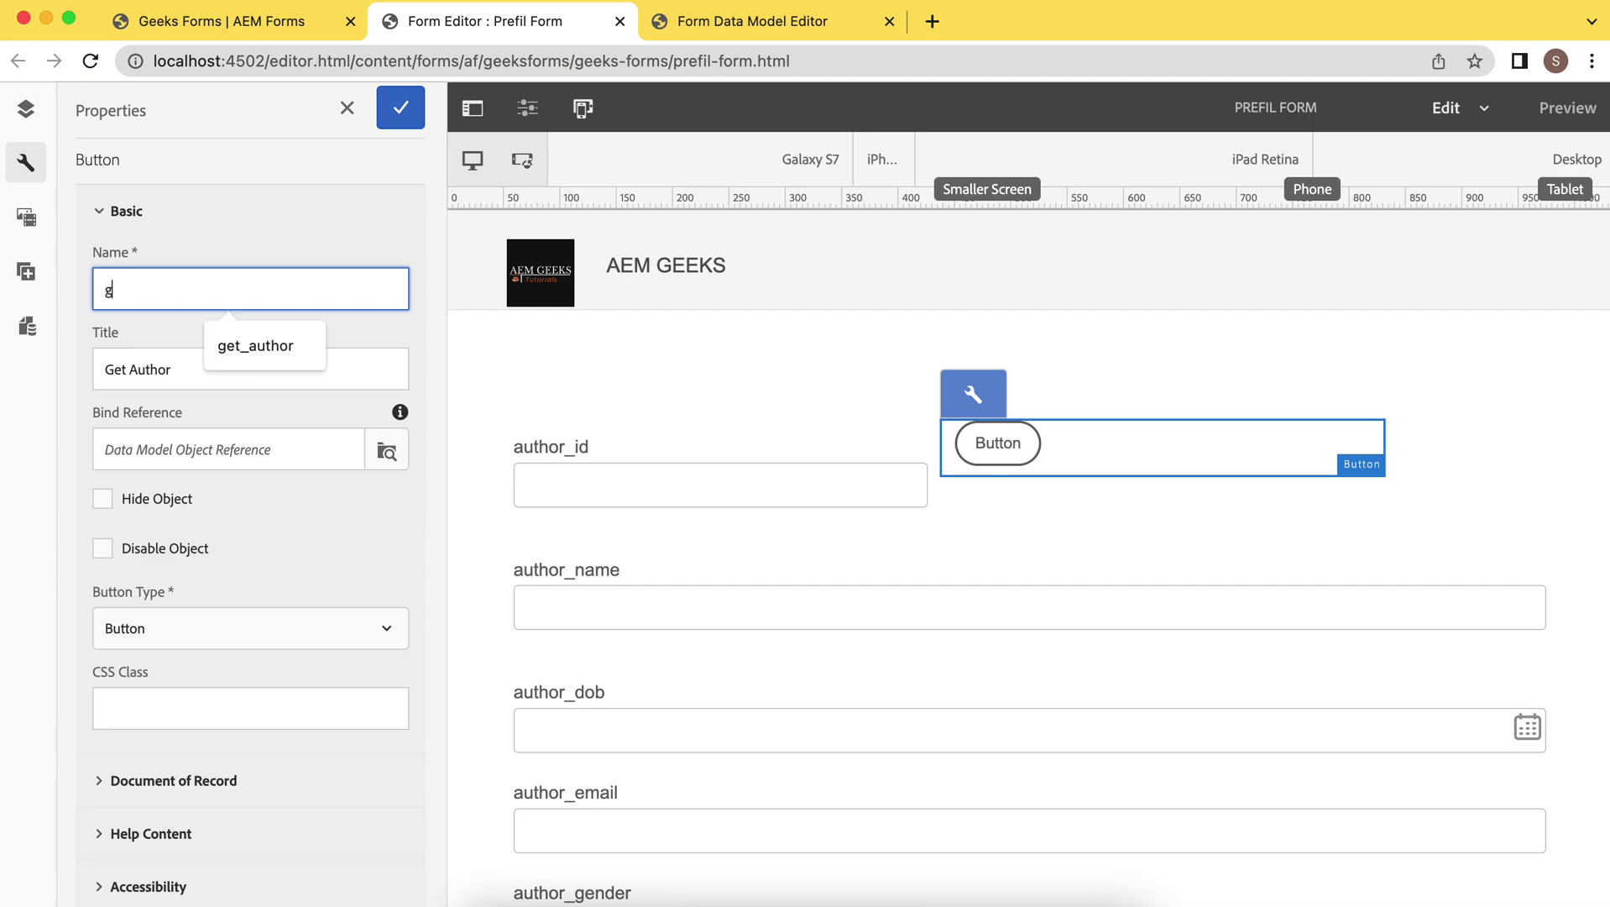
type("et_author")
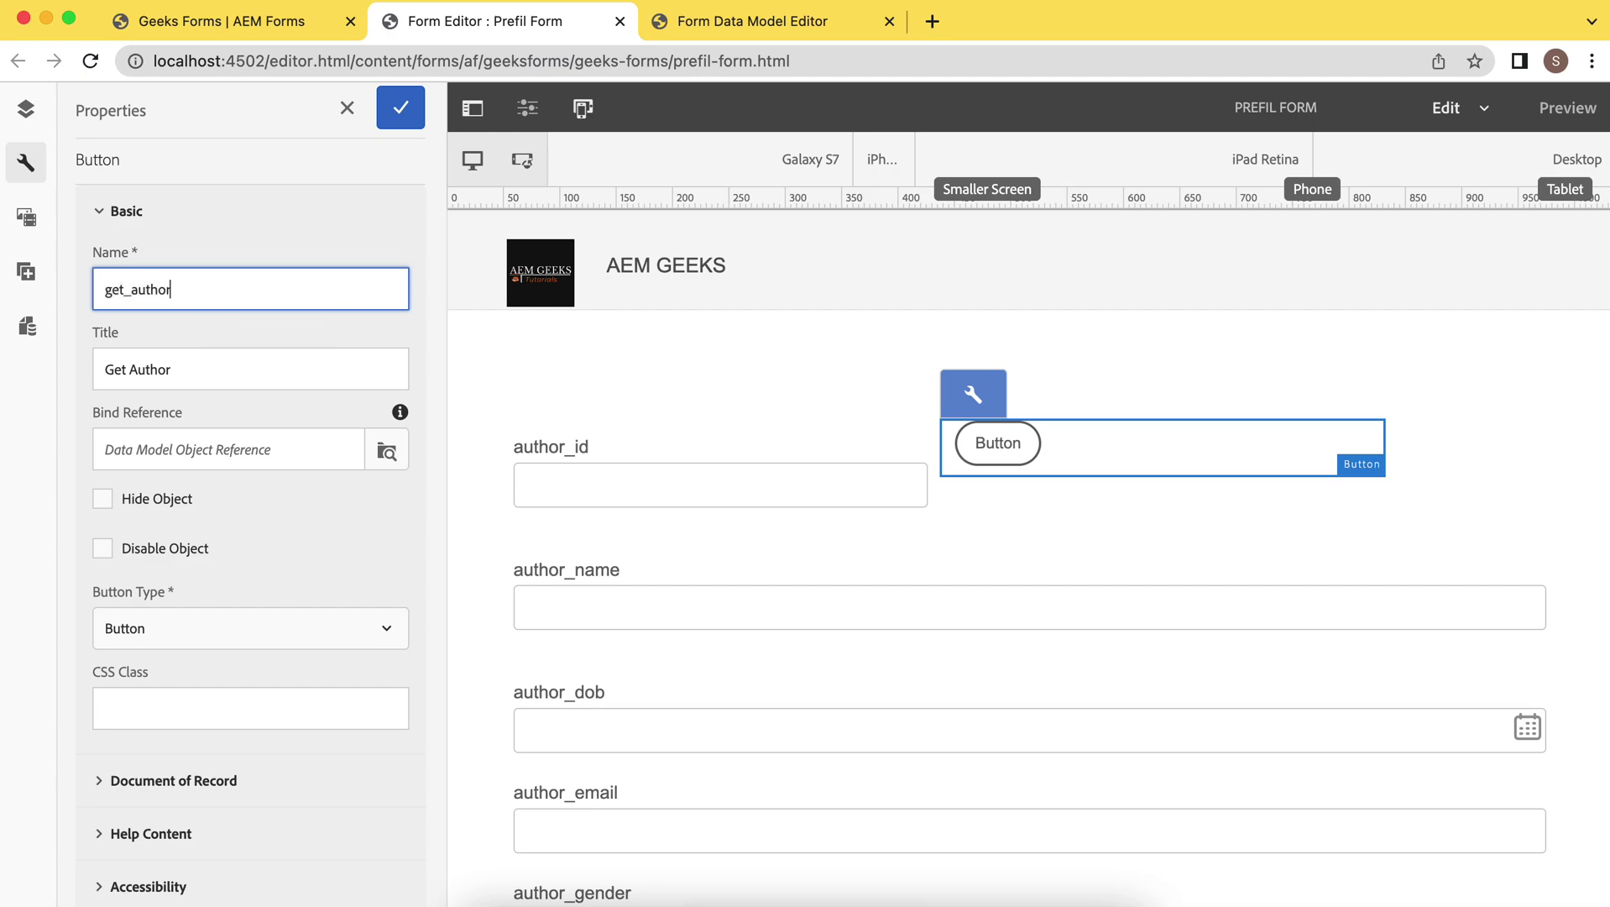
left_click(401, 107)
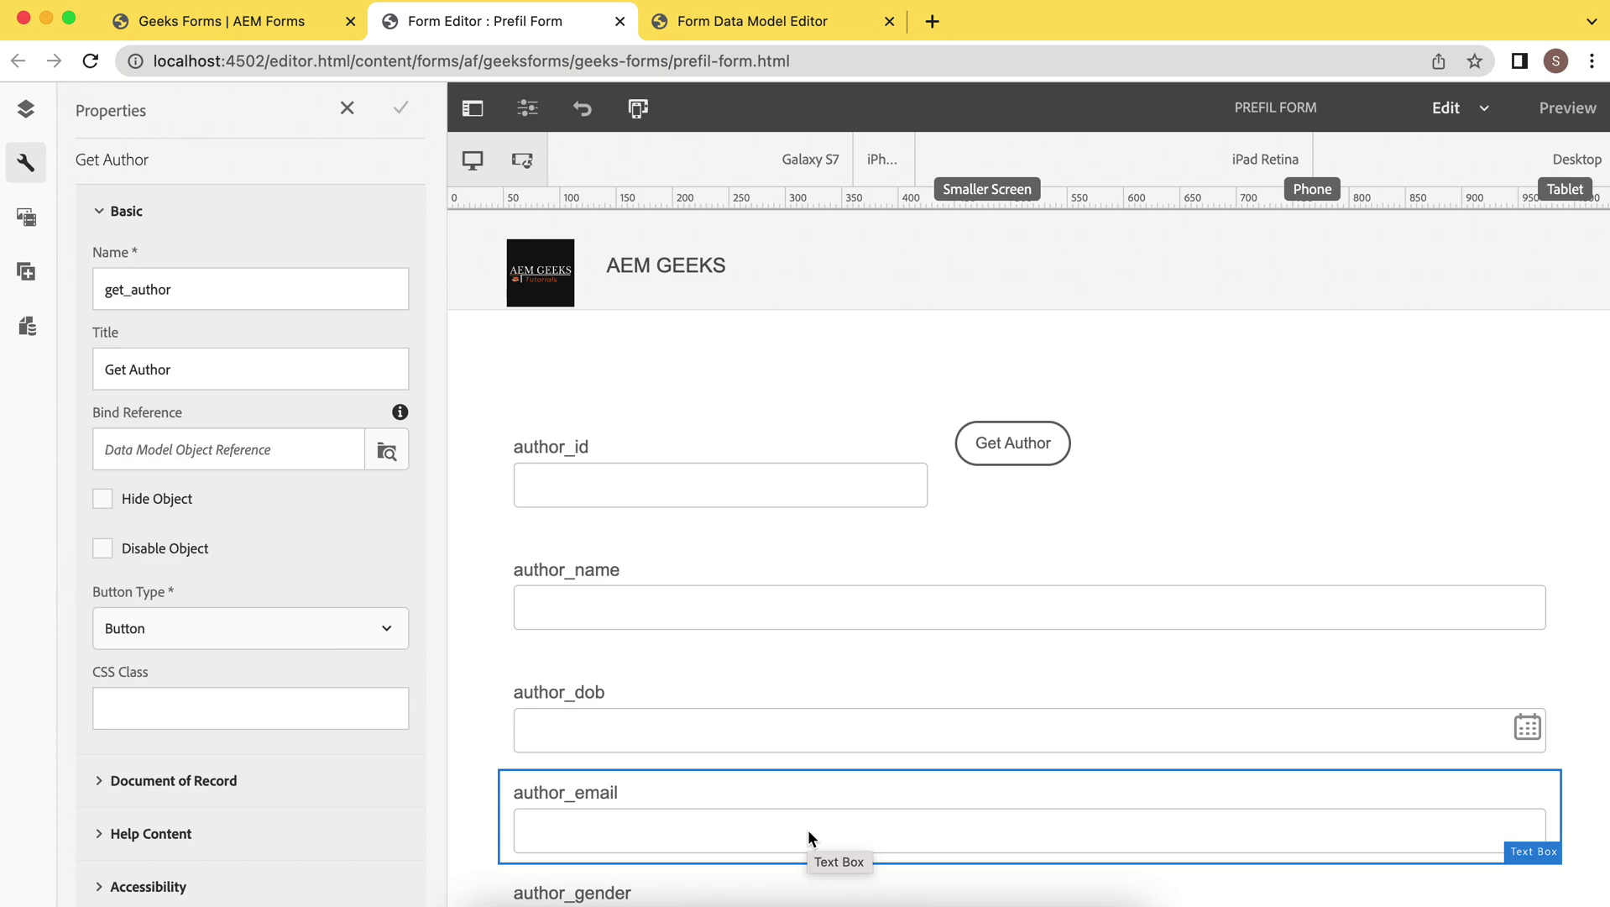
Create a new rule for Get Author triggered when the button is clicked
left_click(1048, 445)
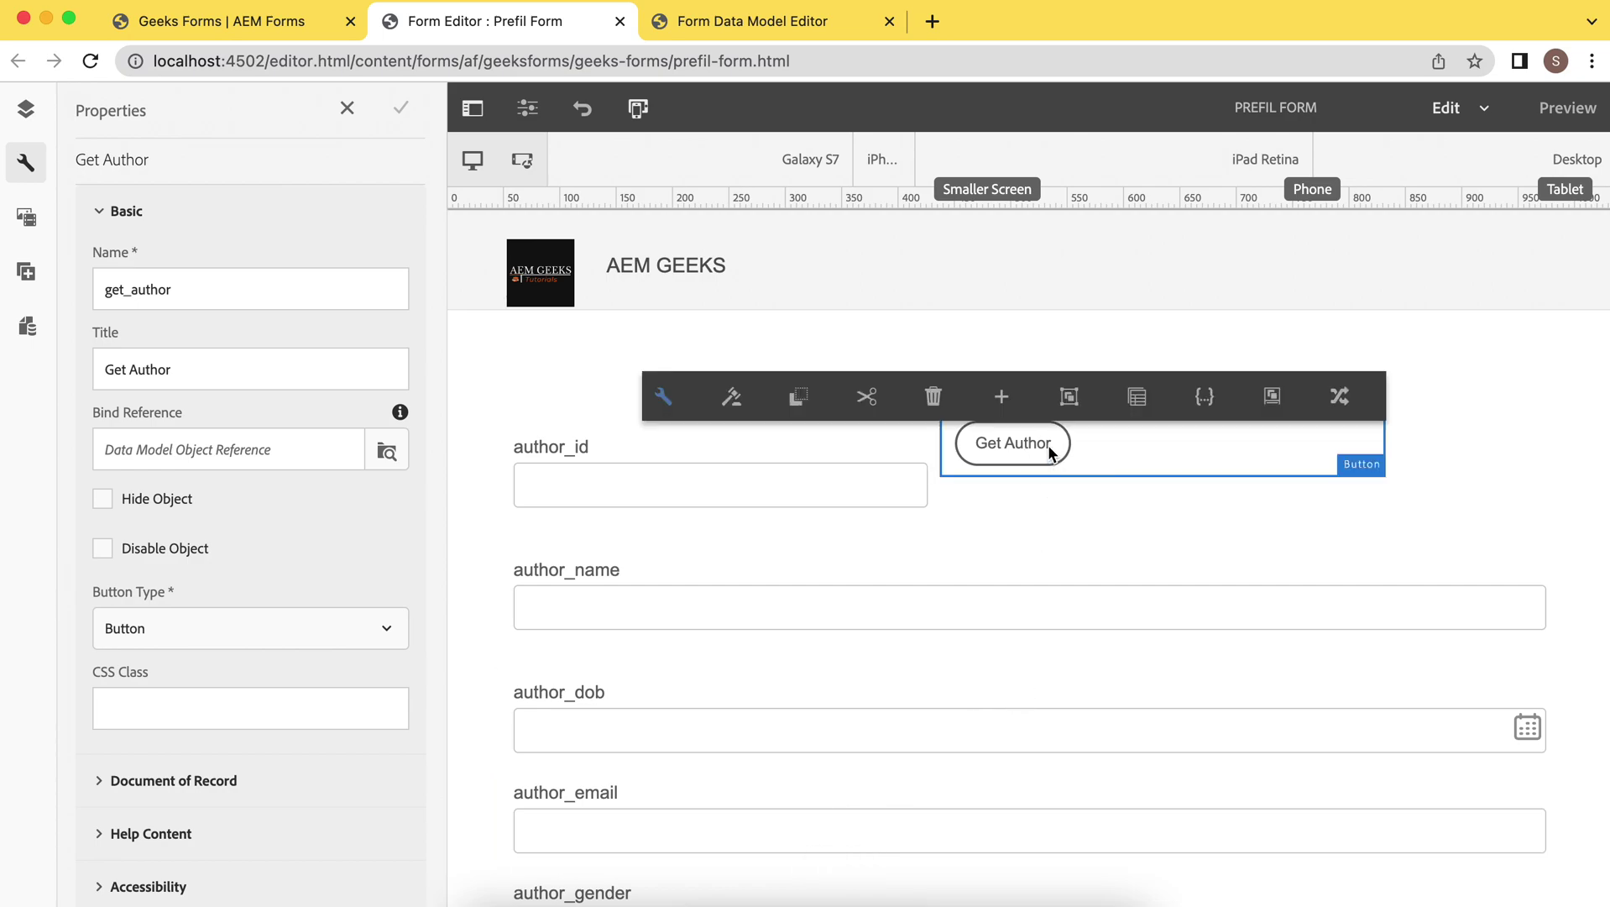
left_click(731, 401)
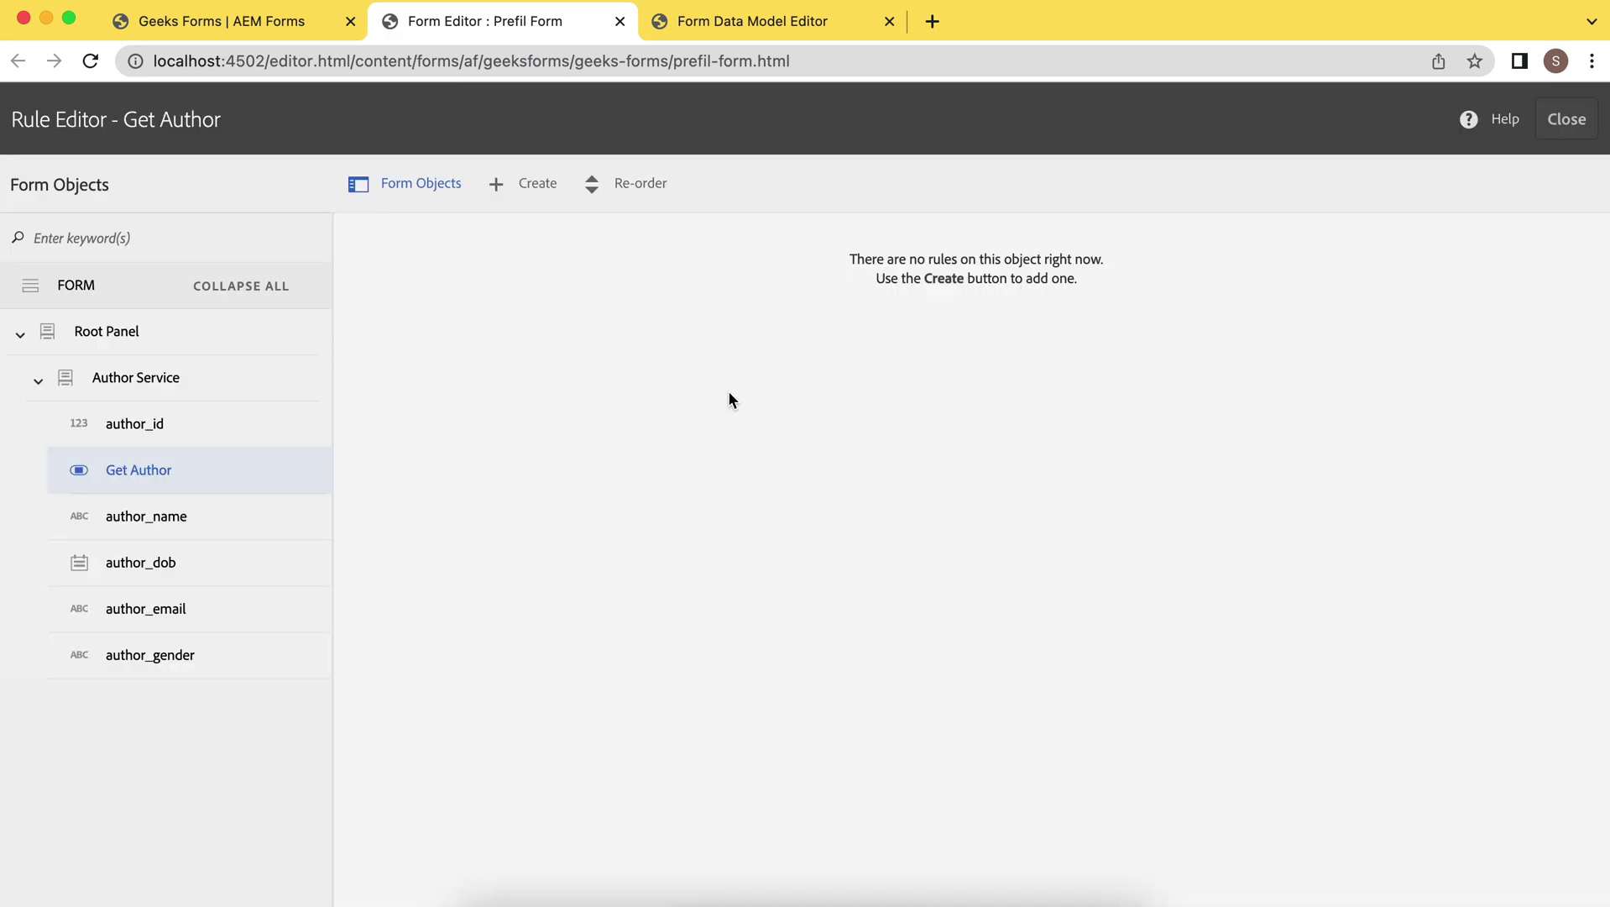
left_click(522, 187)
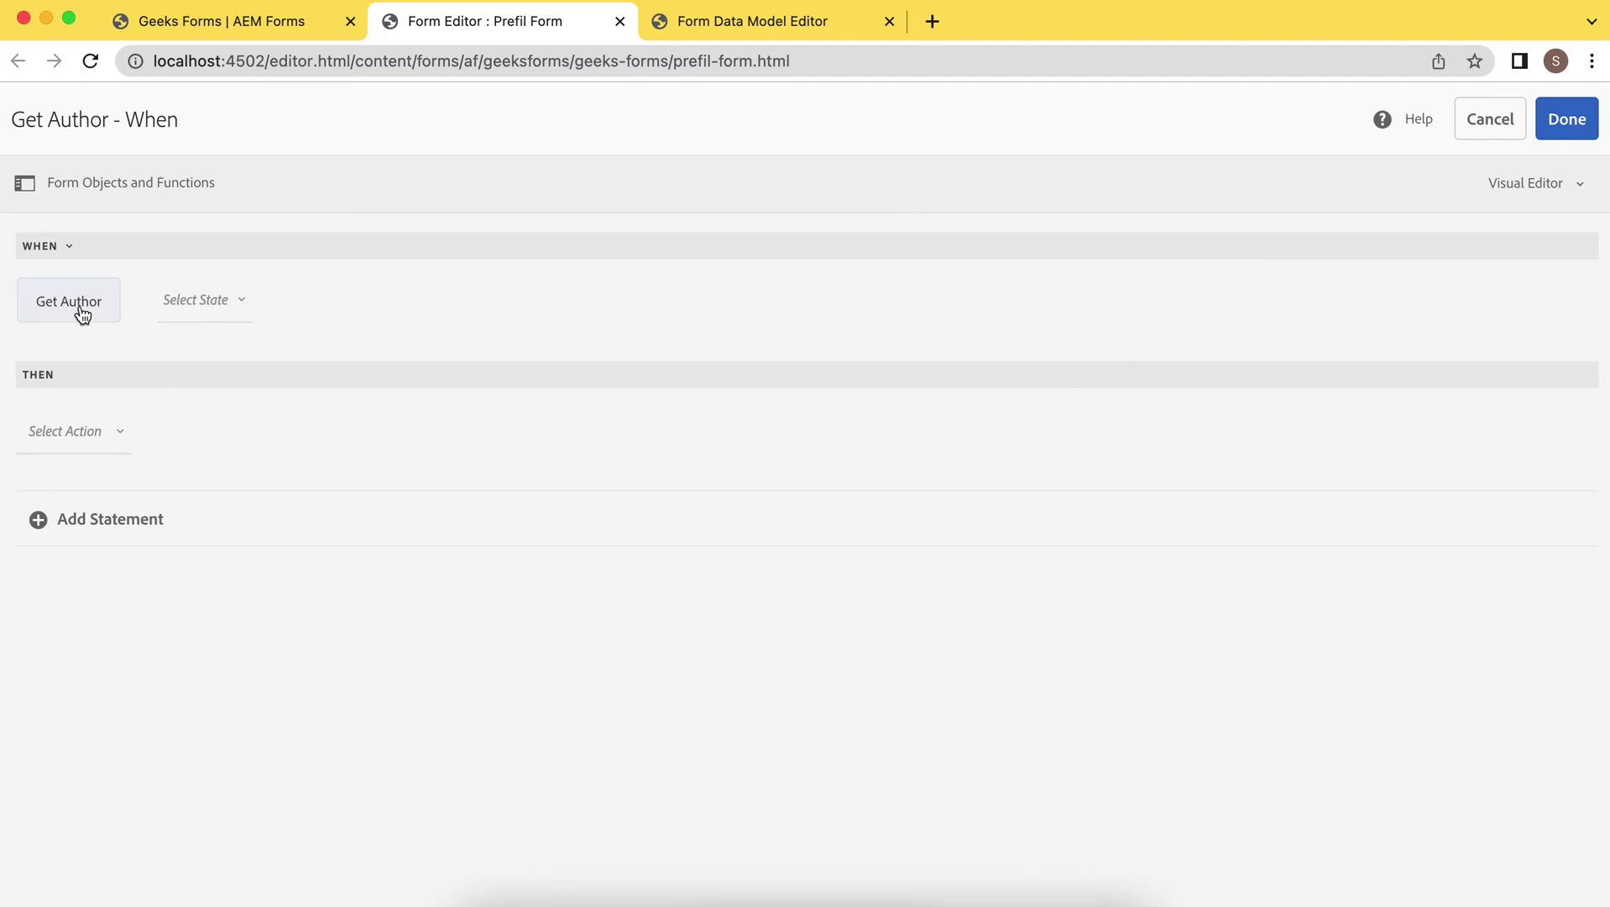
left_click(239, 304)
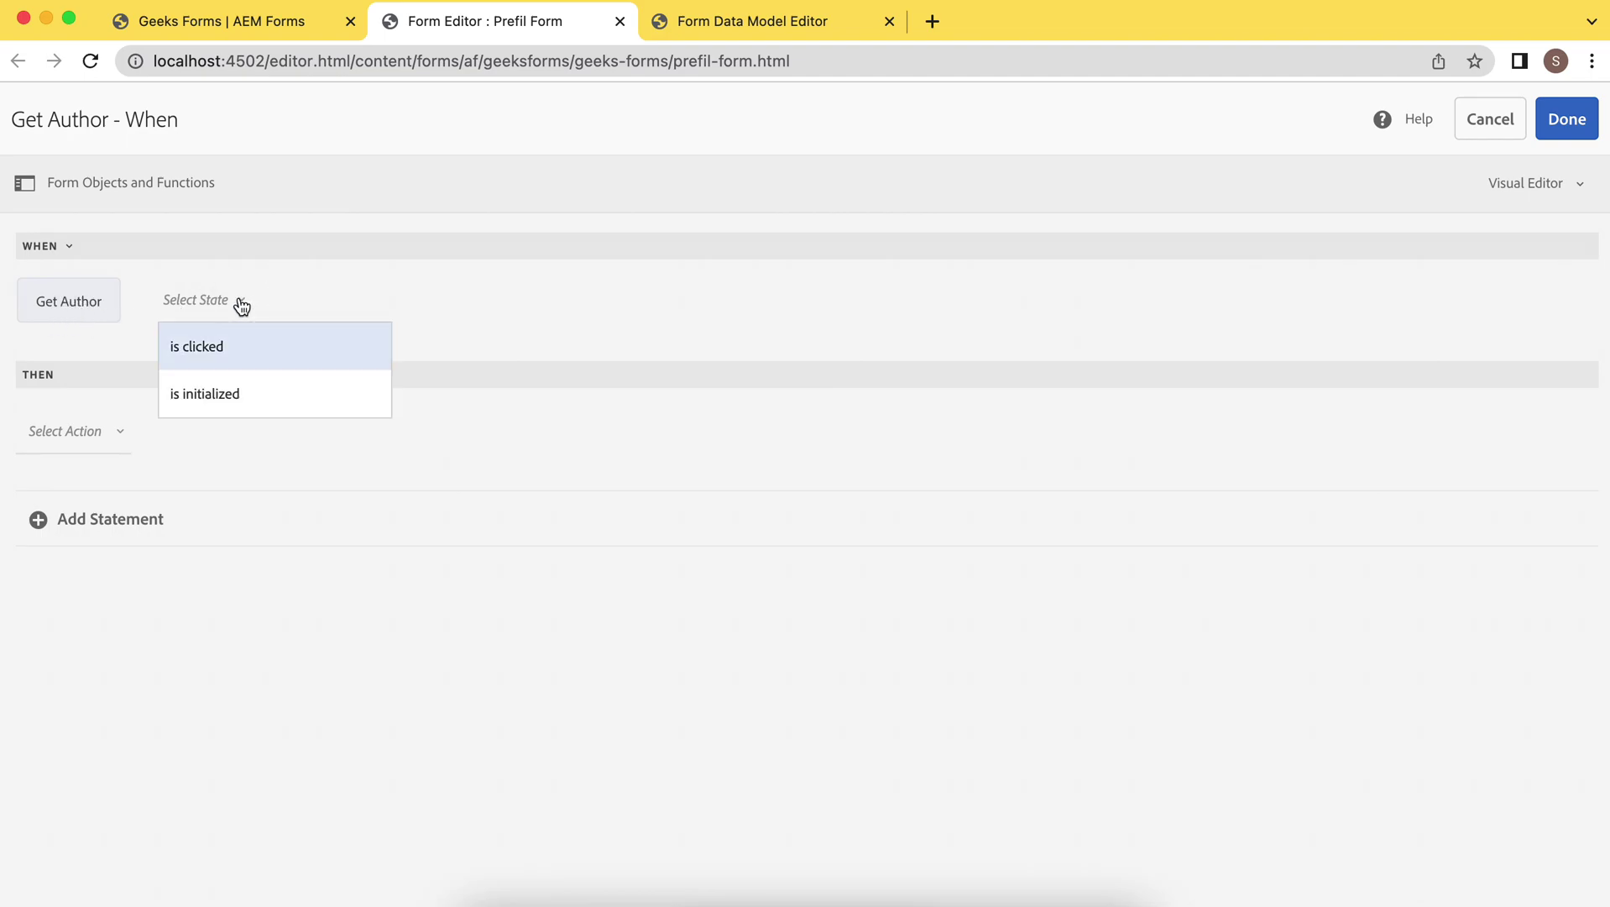
left_click(225, 348)
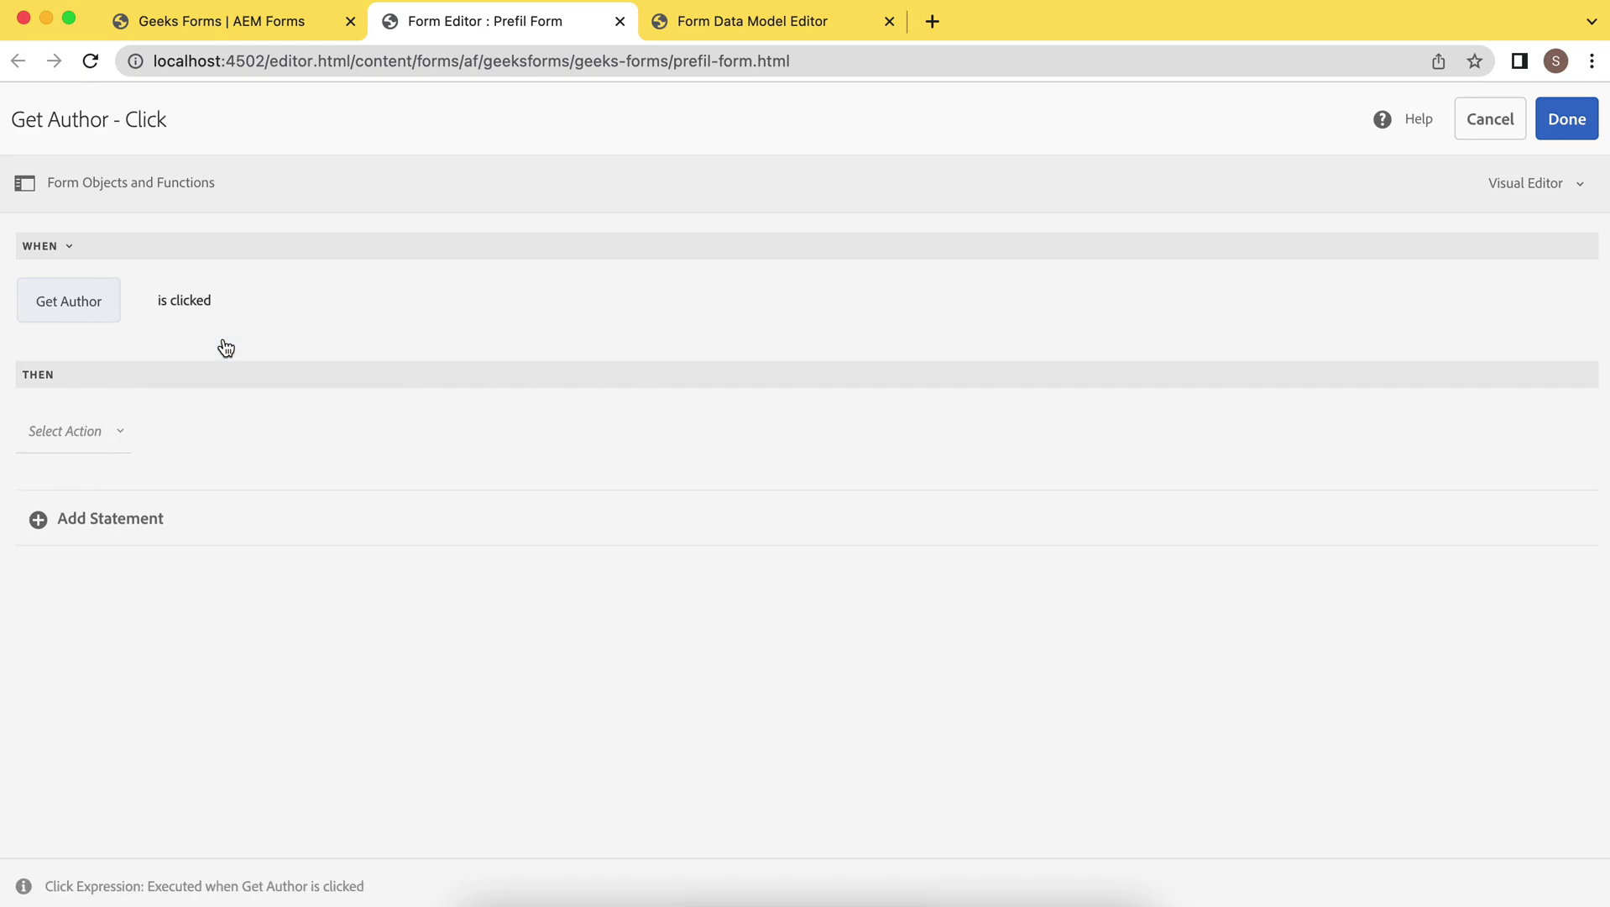
Set the rule's action to Invoke Service and browse the list of available services
left_click(116, 435)
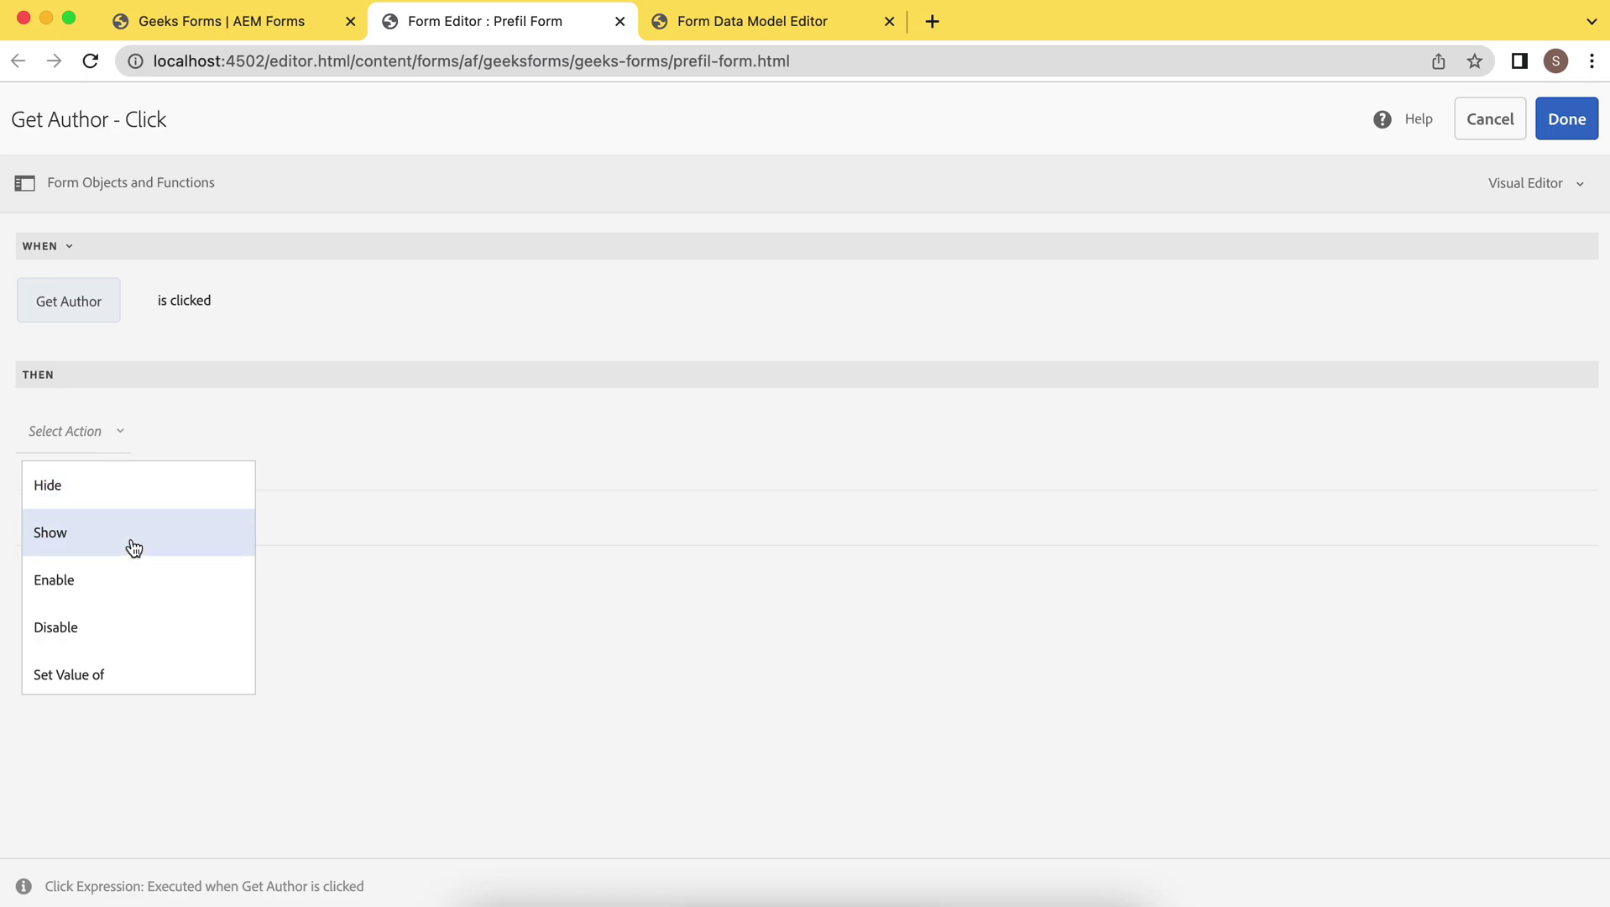
scroll(133, 550, "down", 1)
scroll(134, 554, "down", 3)
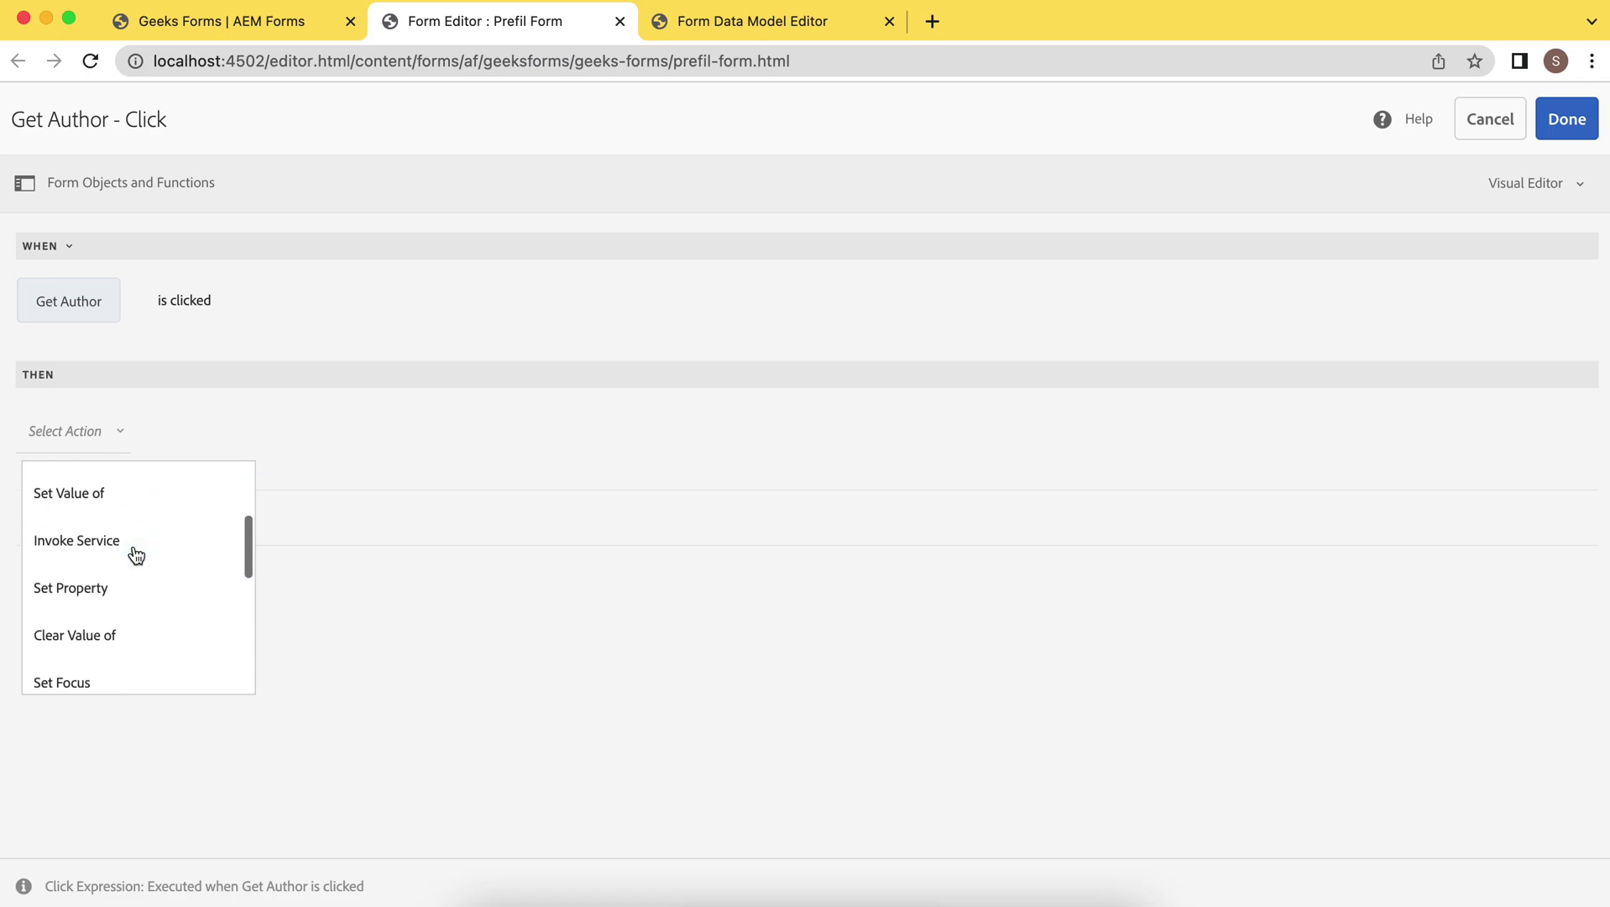
left_click(77, 538)
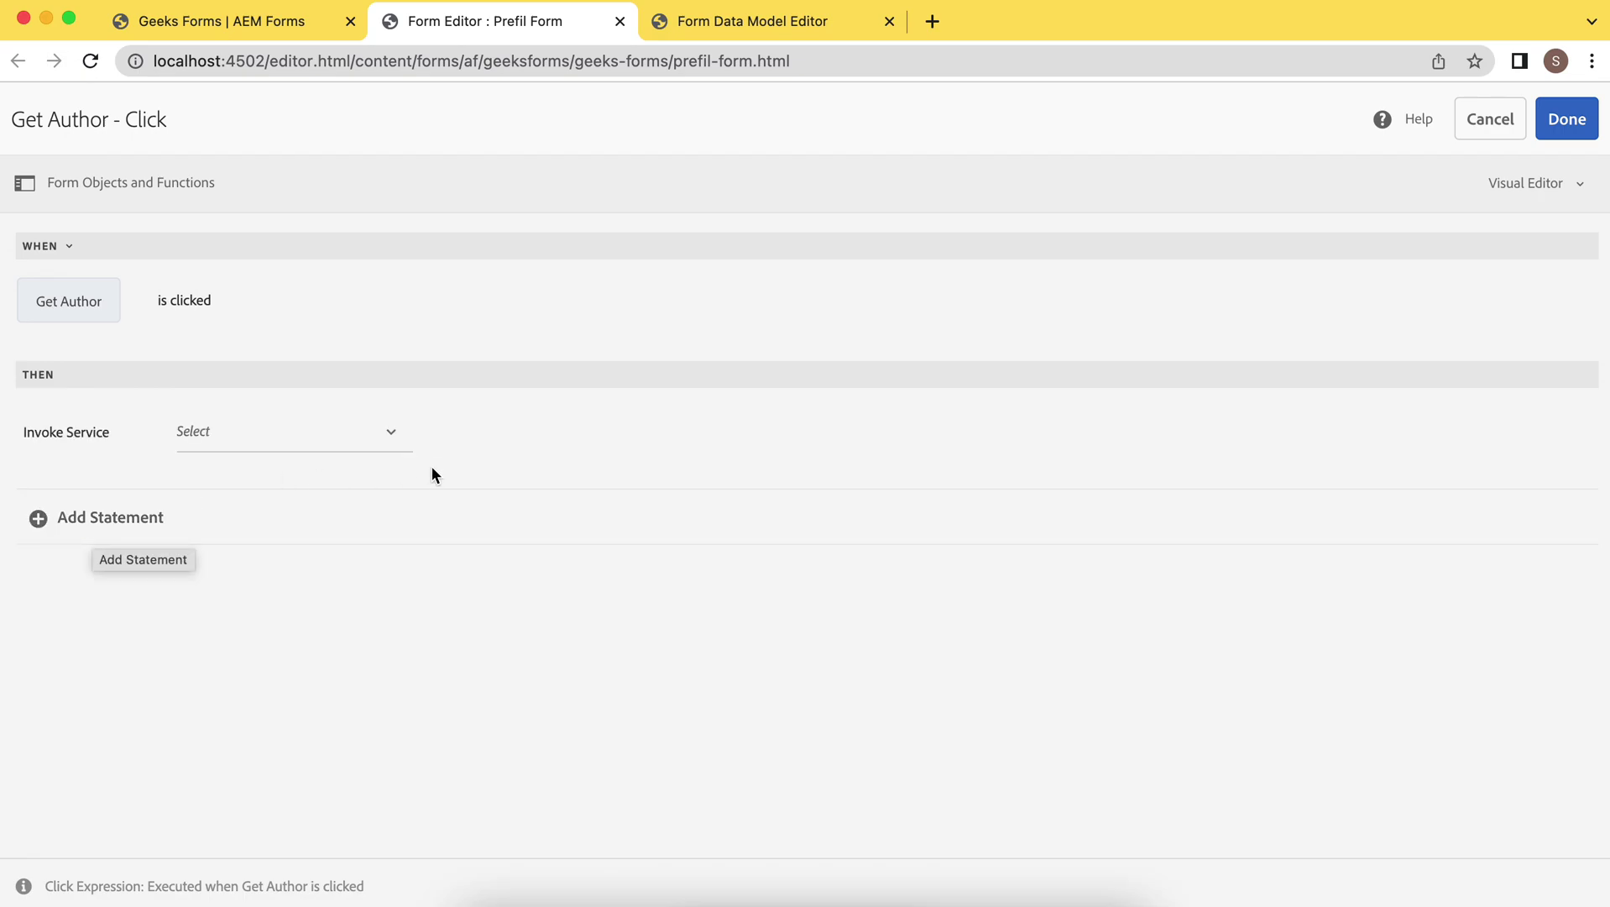
left_click(395, 435)
scroll(392, 540, "down", 1)
scroll(392, 540, "down", 2)
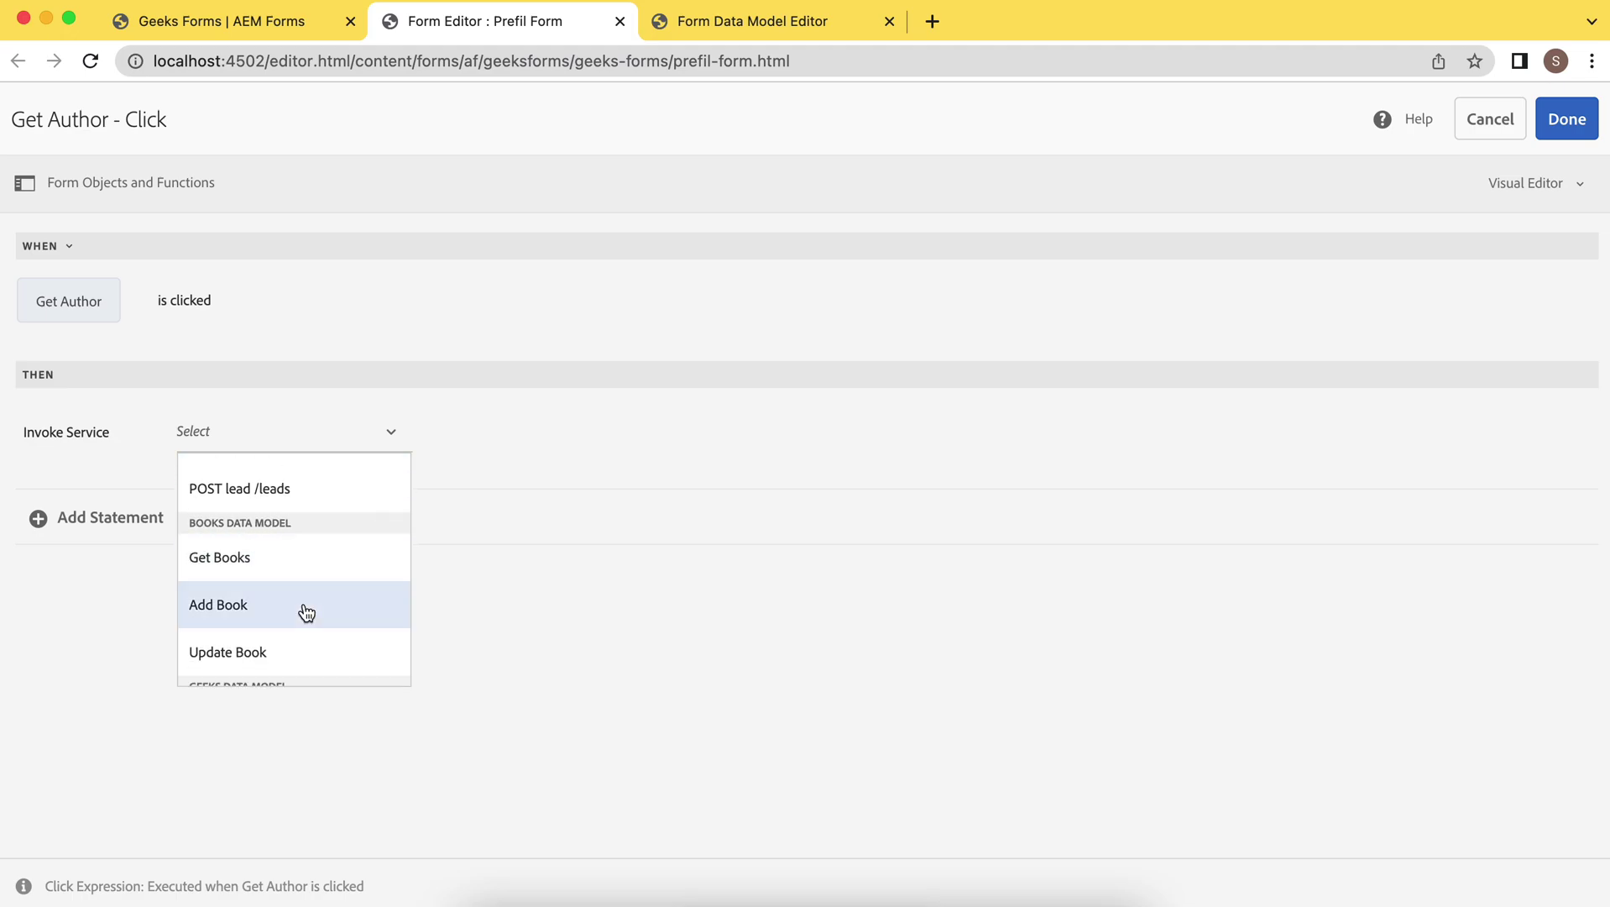
scroll(306, 611, "down", 3)
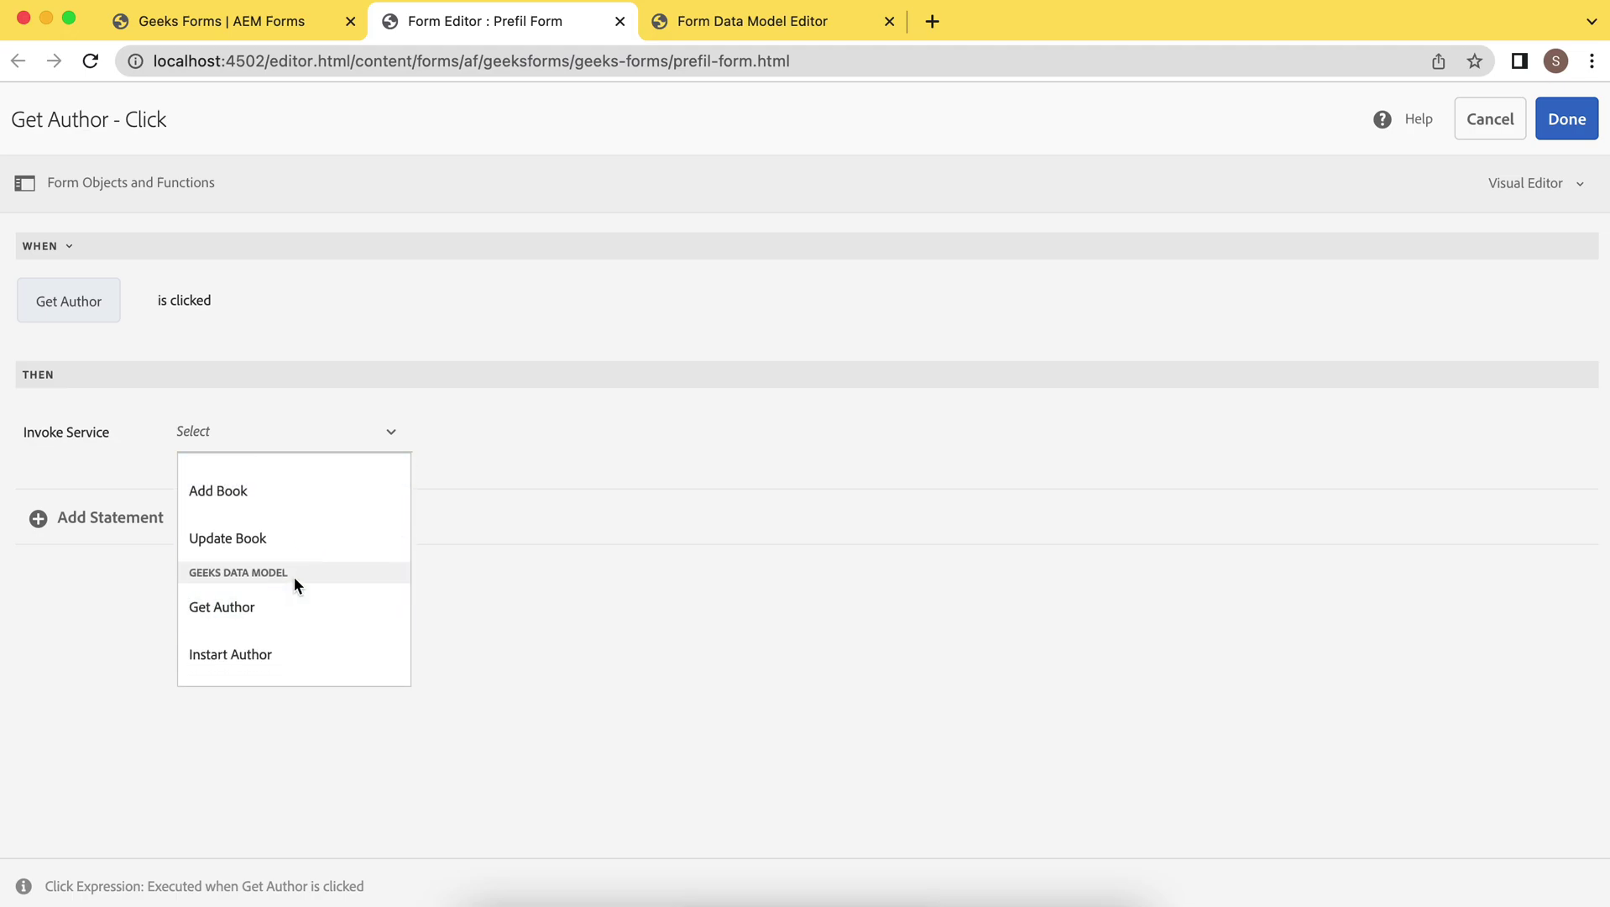
scroll(299, 619, "down", 3)
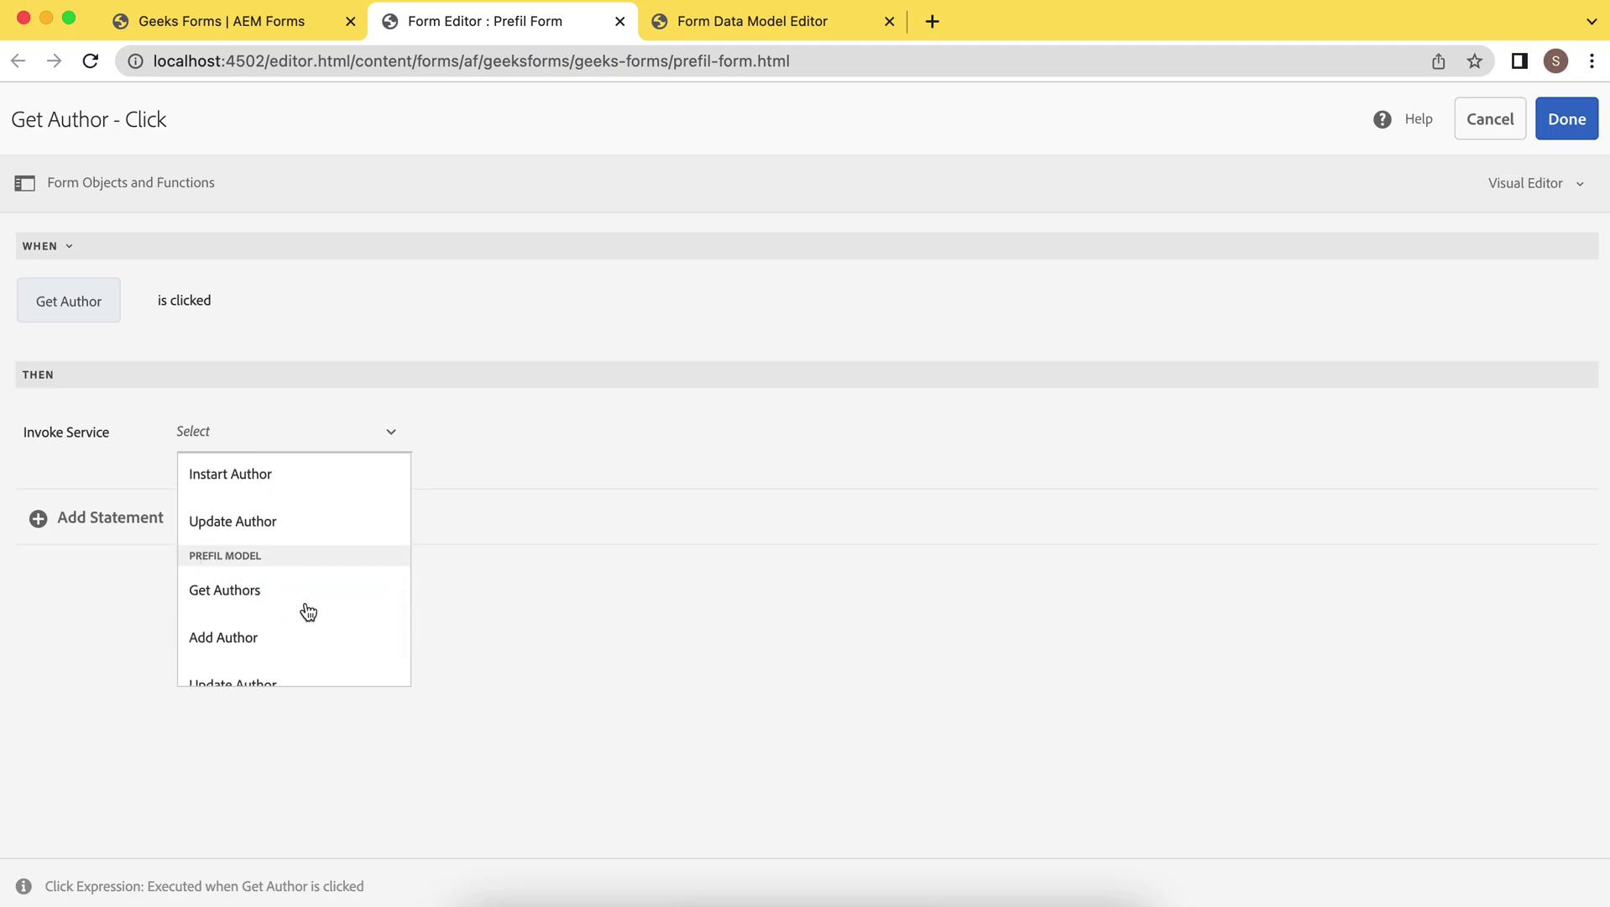
scroll(306, 611, "down", 2)
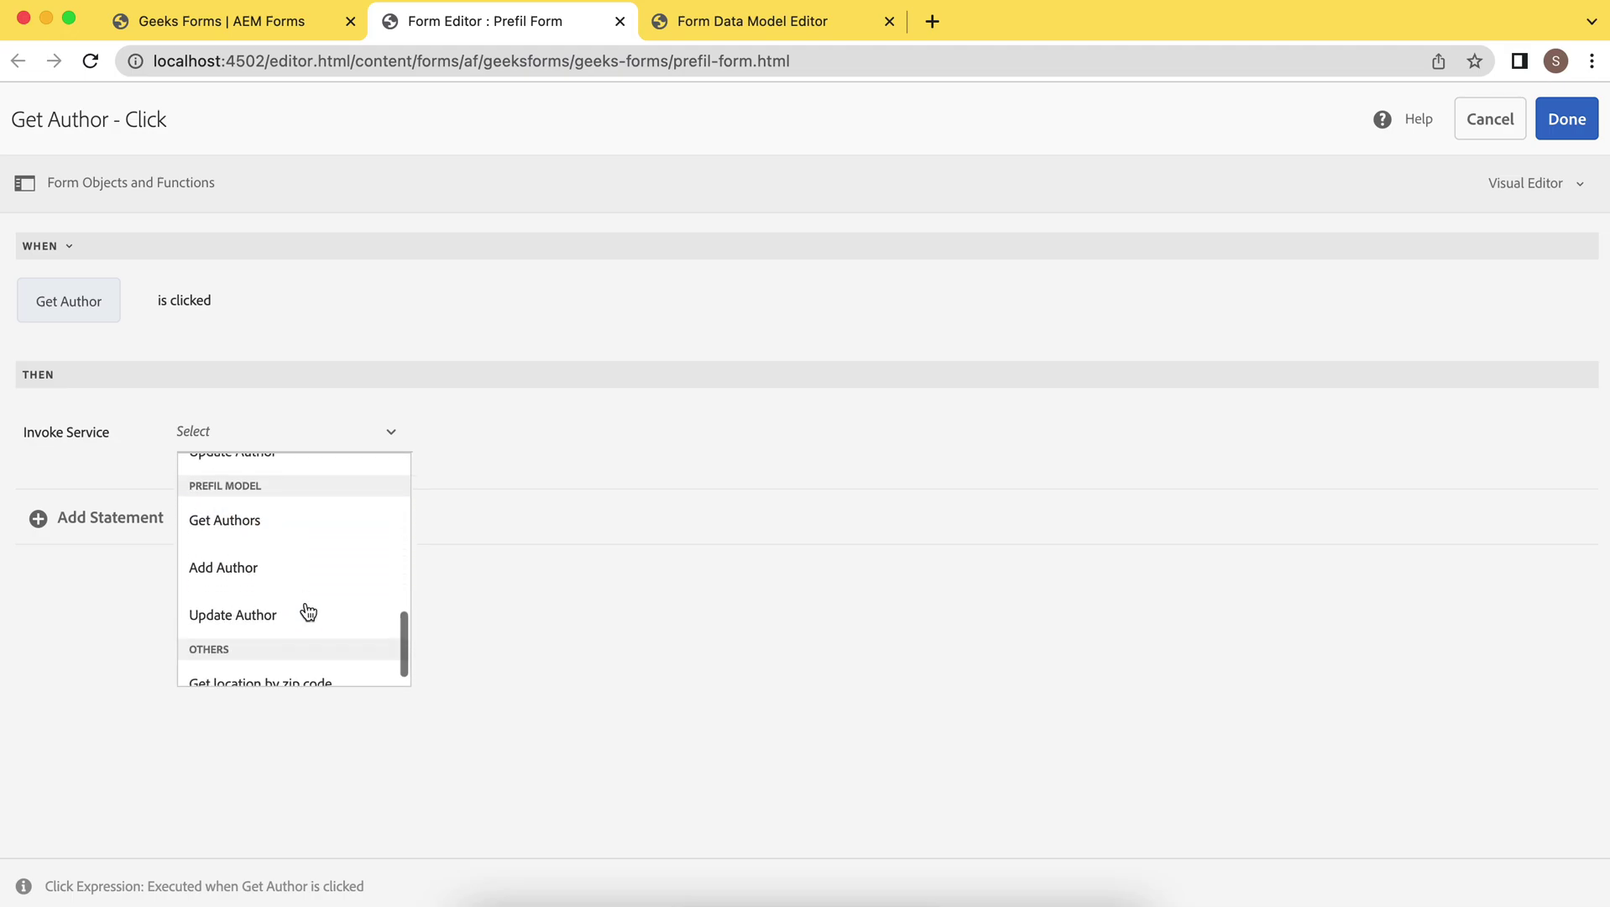
Choose the Get Authors service and use the author_id field as its input
left_click(236, 522)
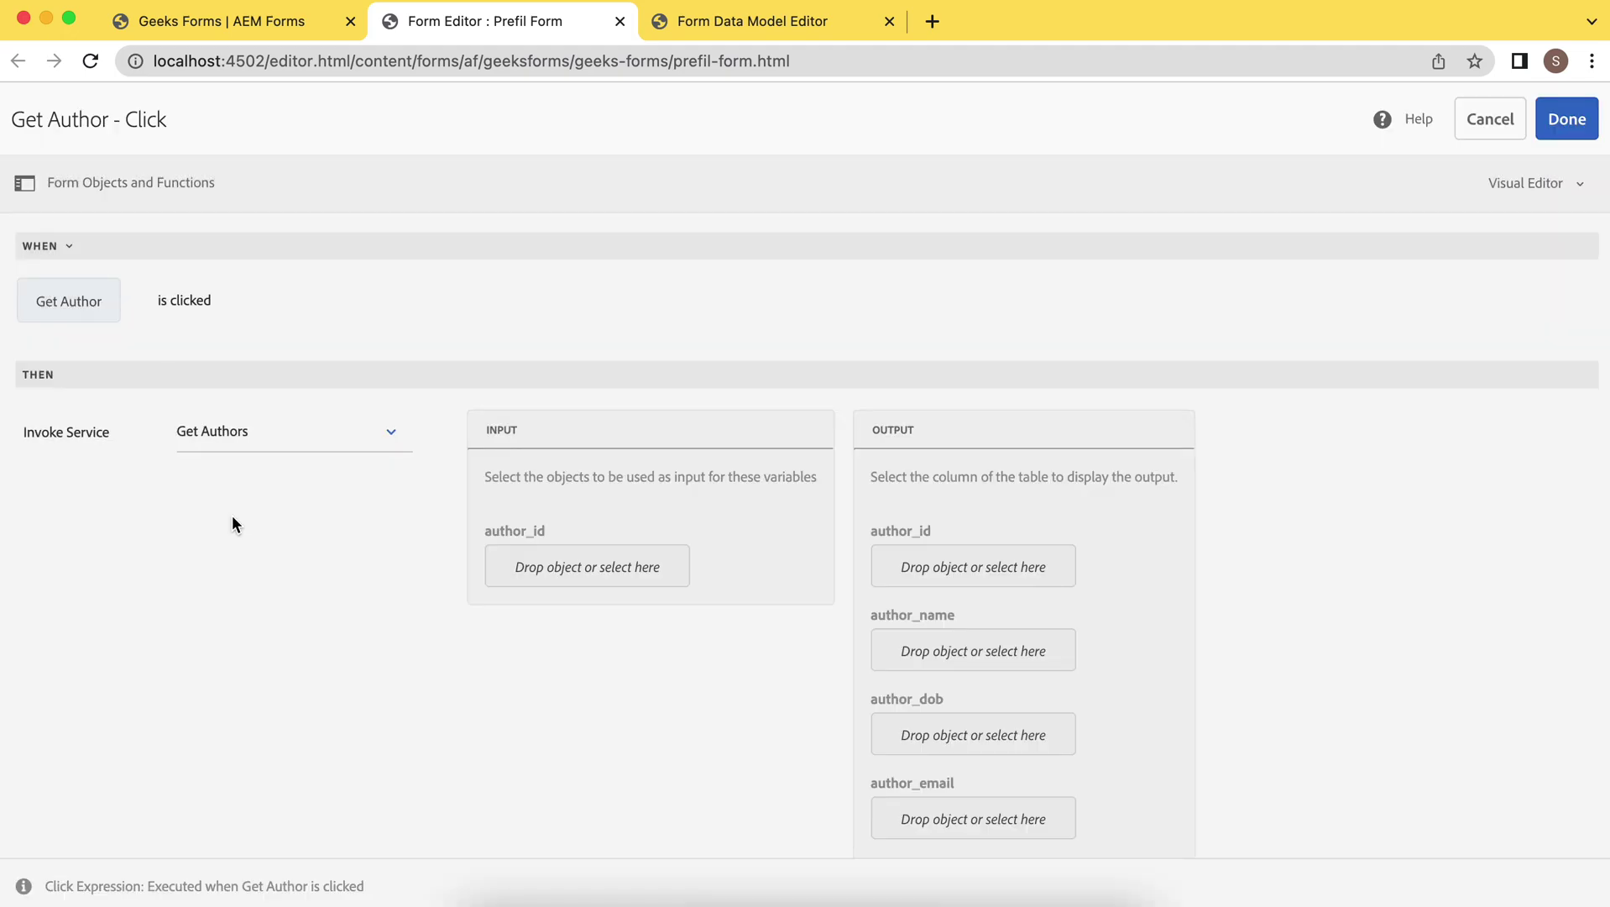
scroll(344, 625, "down", 2)
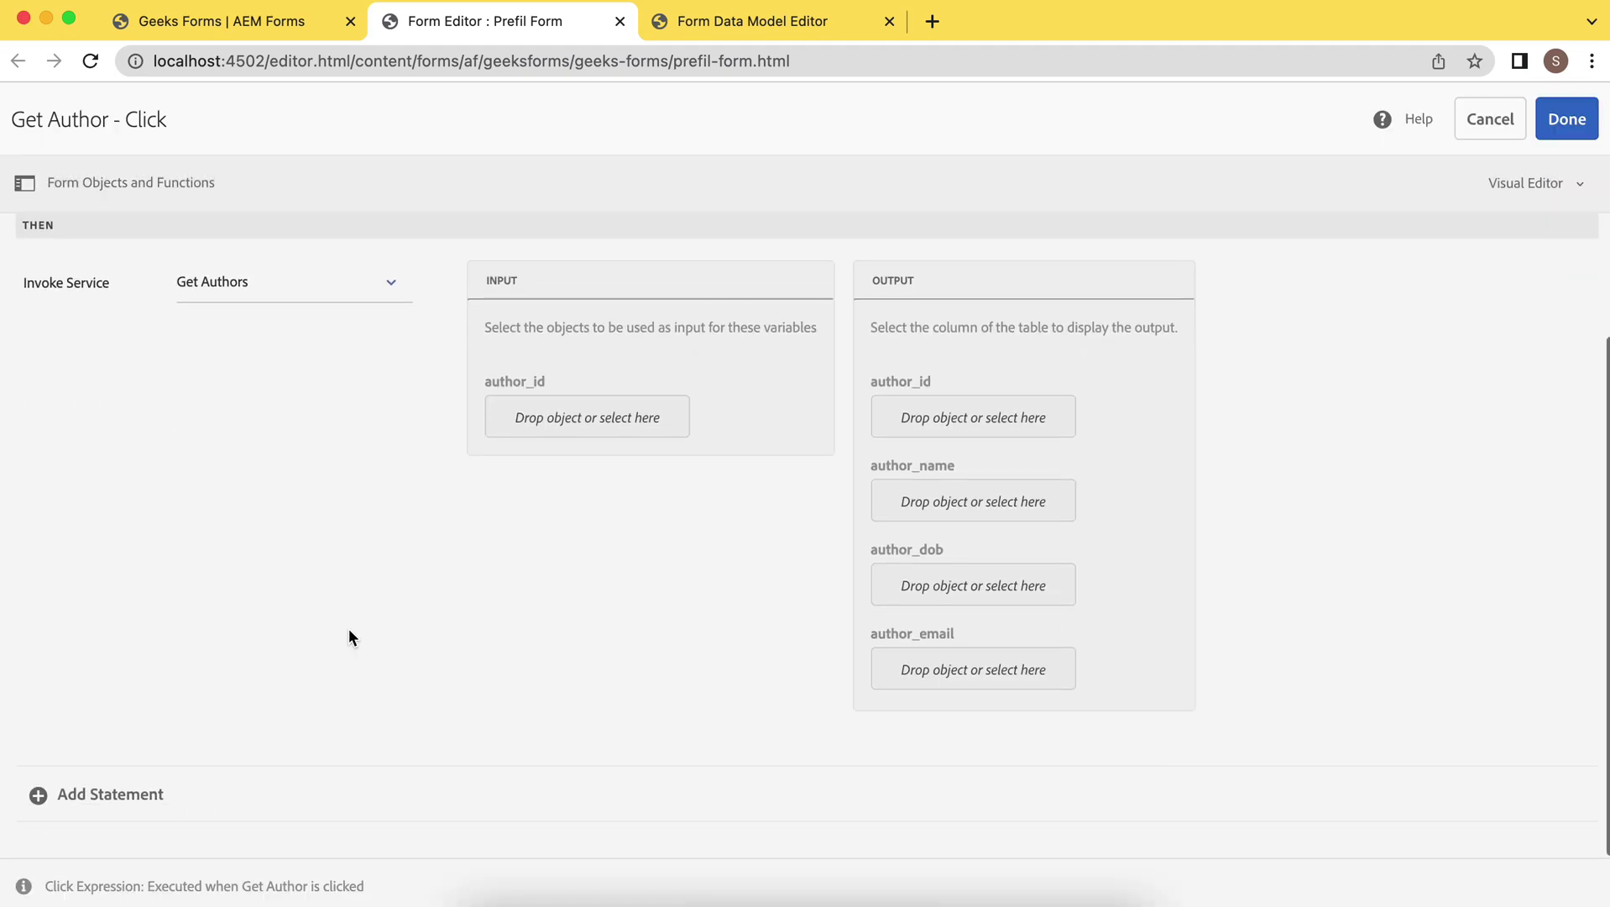
left_click(585, 416)
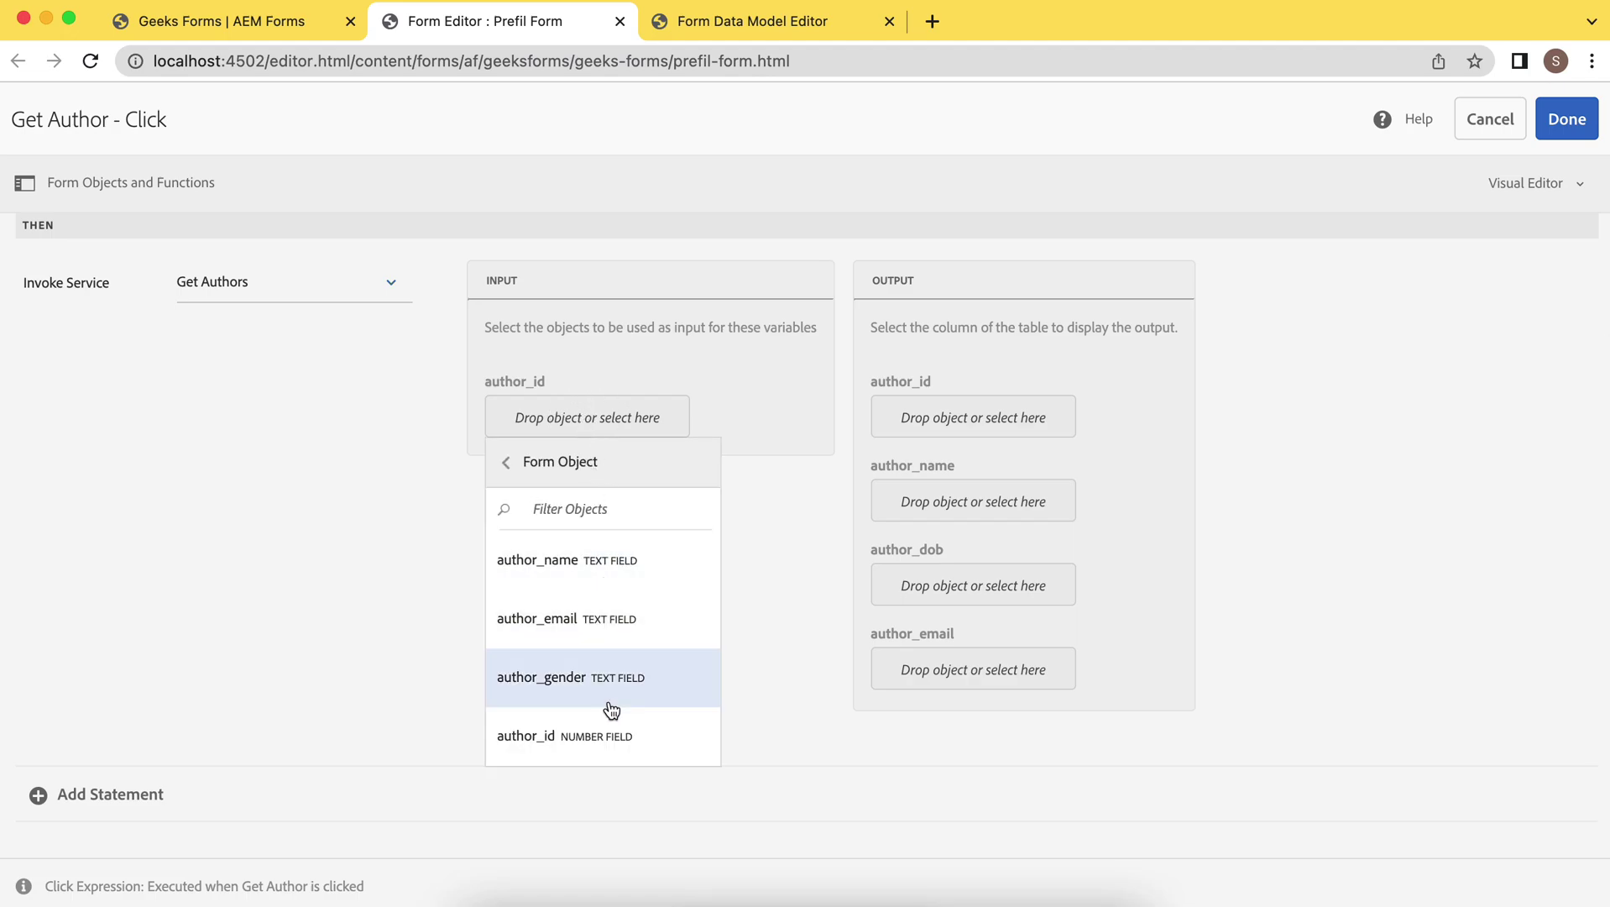
scroll(612, 707, "down", 1)
left_click(587, 677)
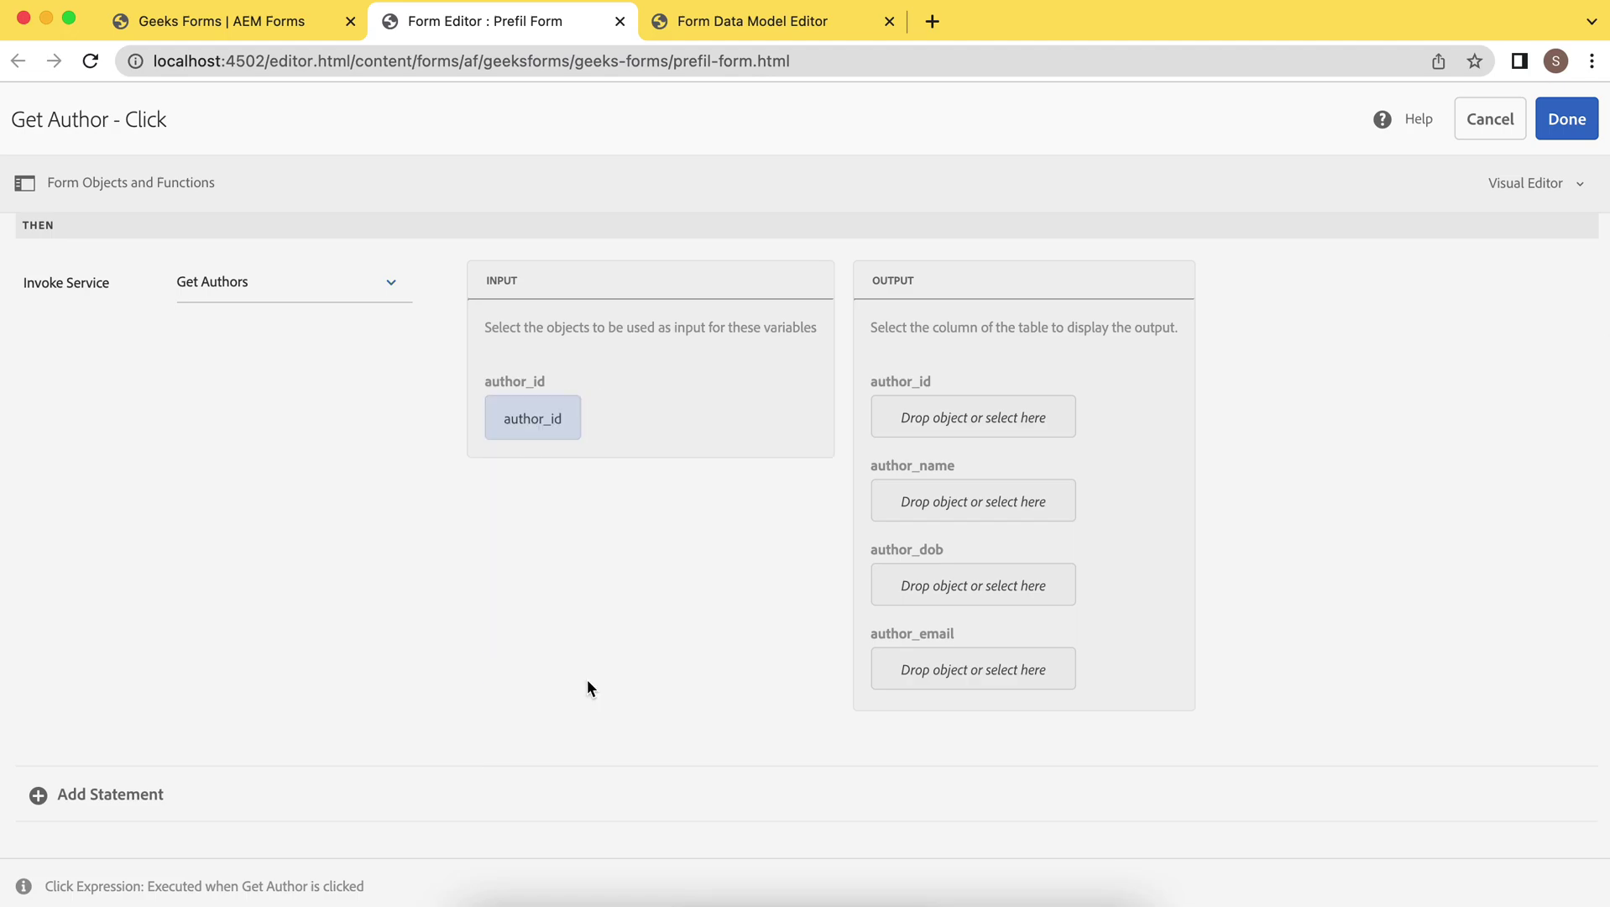
Map the author_id, author_name and author_dob outputs to their matching form fields
scroll(1116, 599, "down", 2)
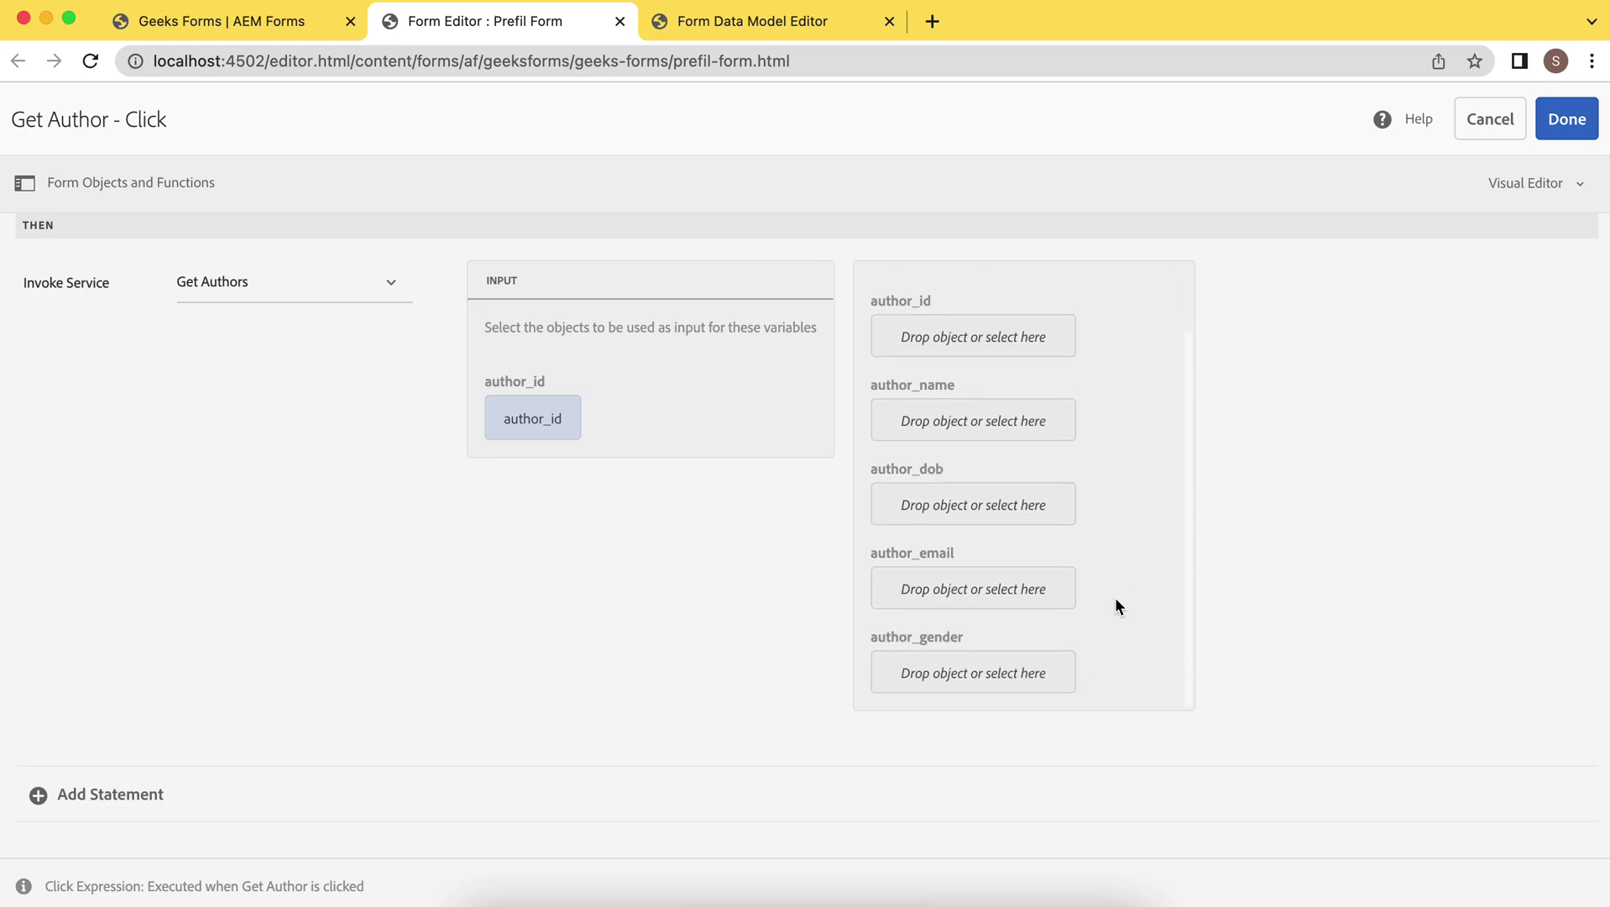
left_click(1006, 344)
left_click(957, 603)
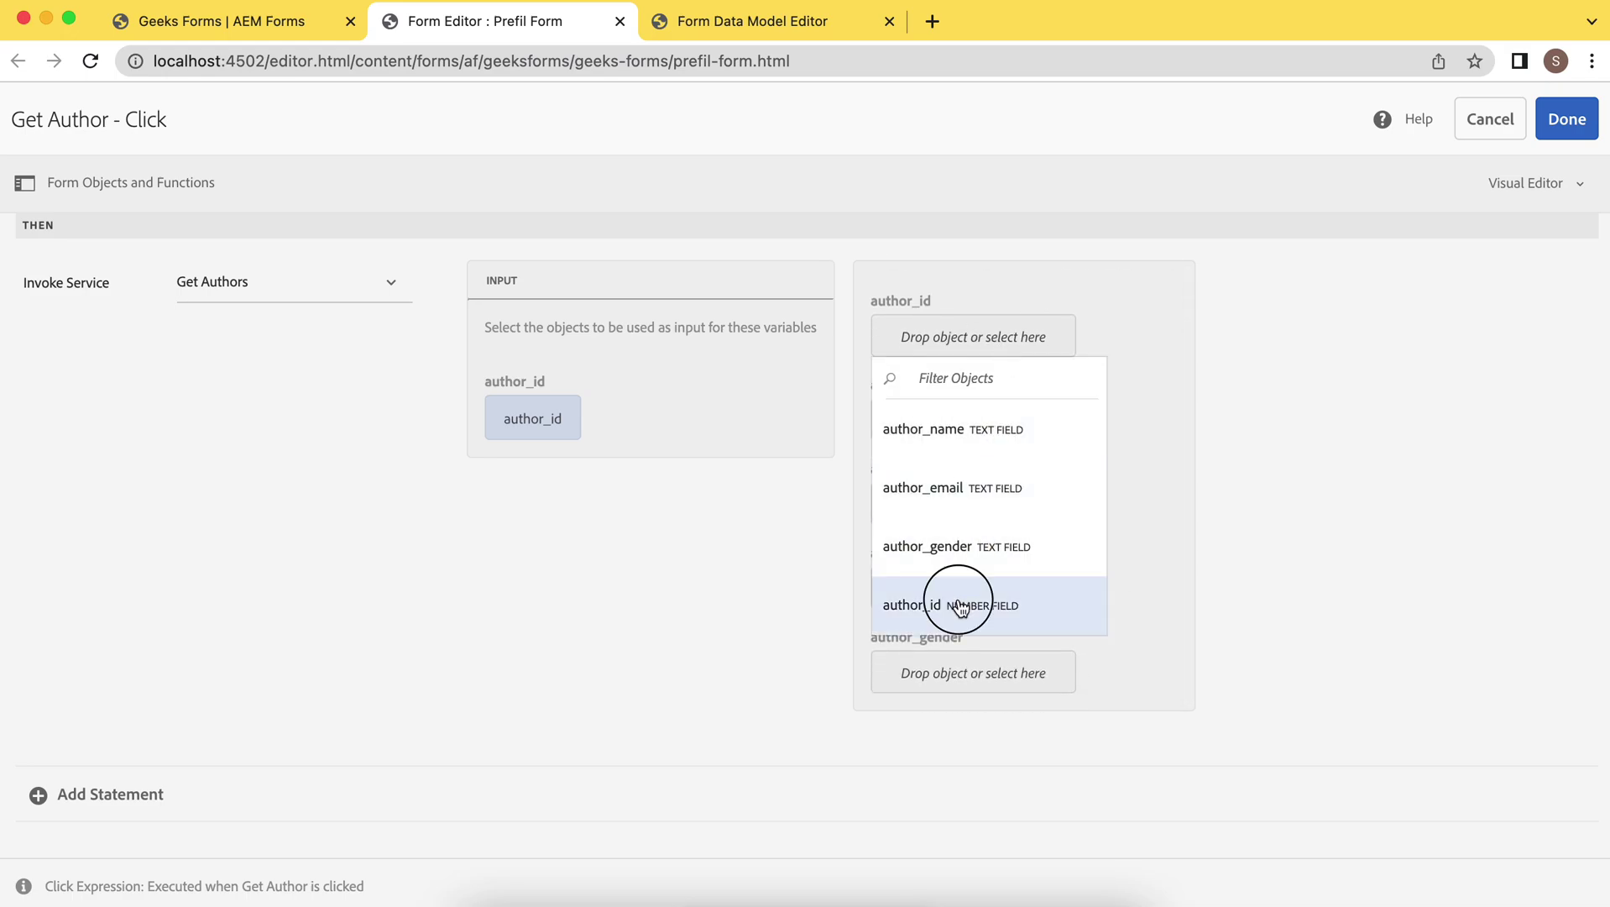
left_click(1025, 428)
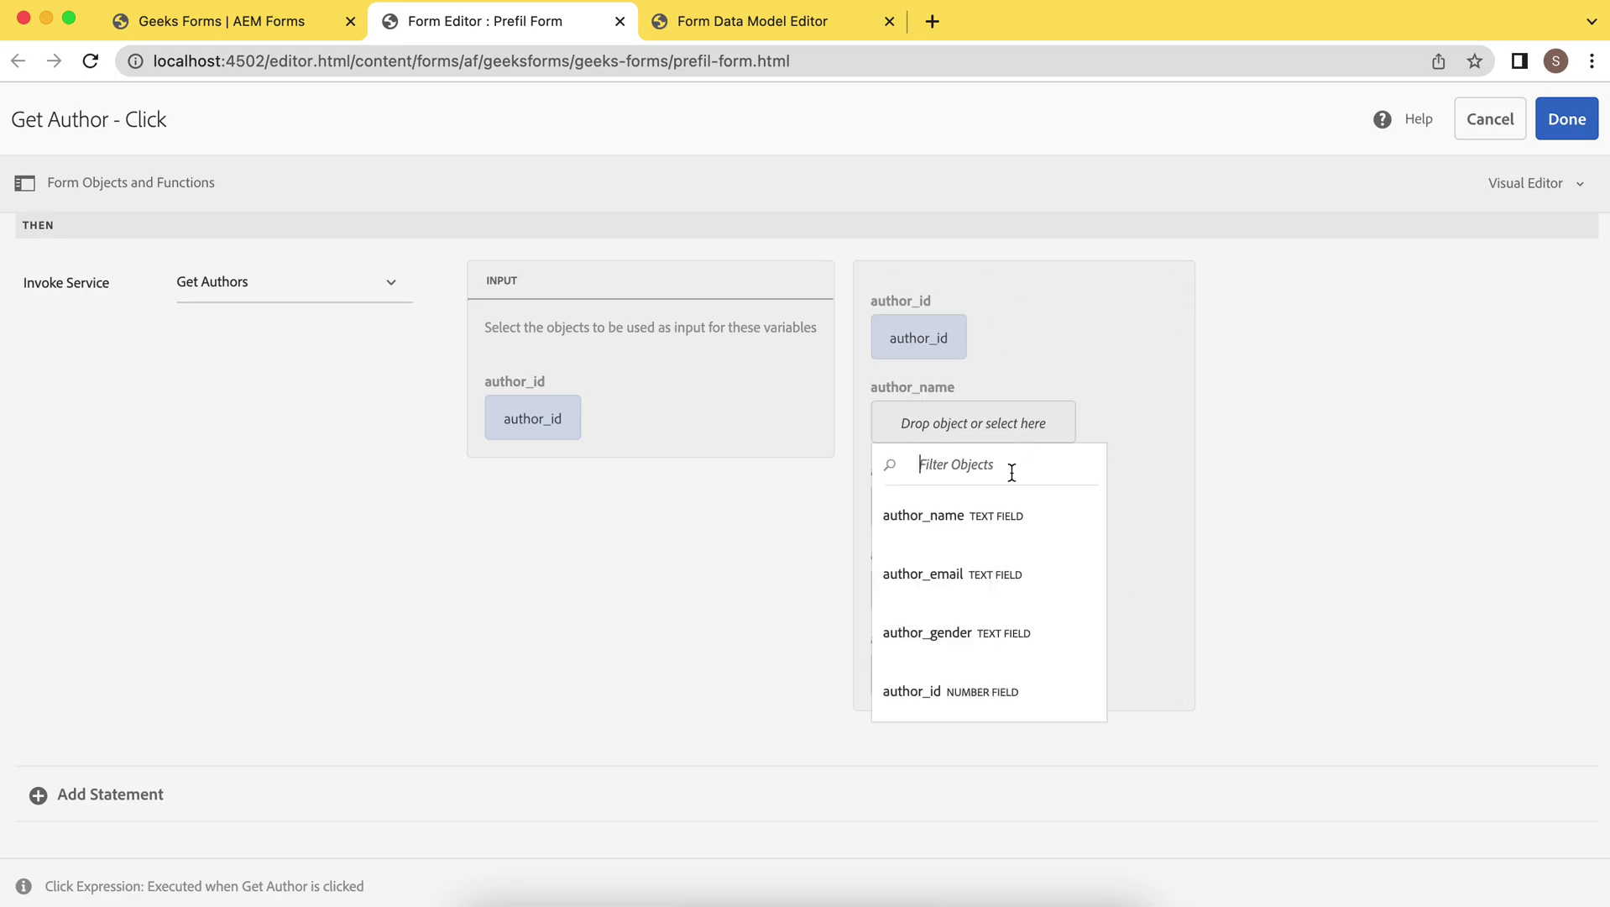
left_click(985, 542)
left_click(977, 510)
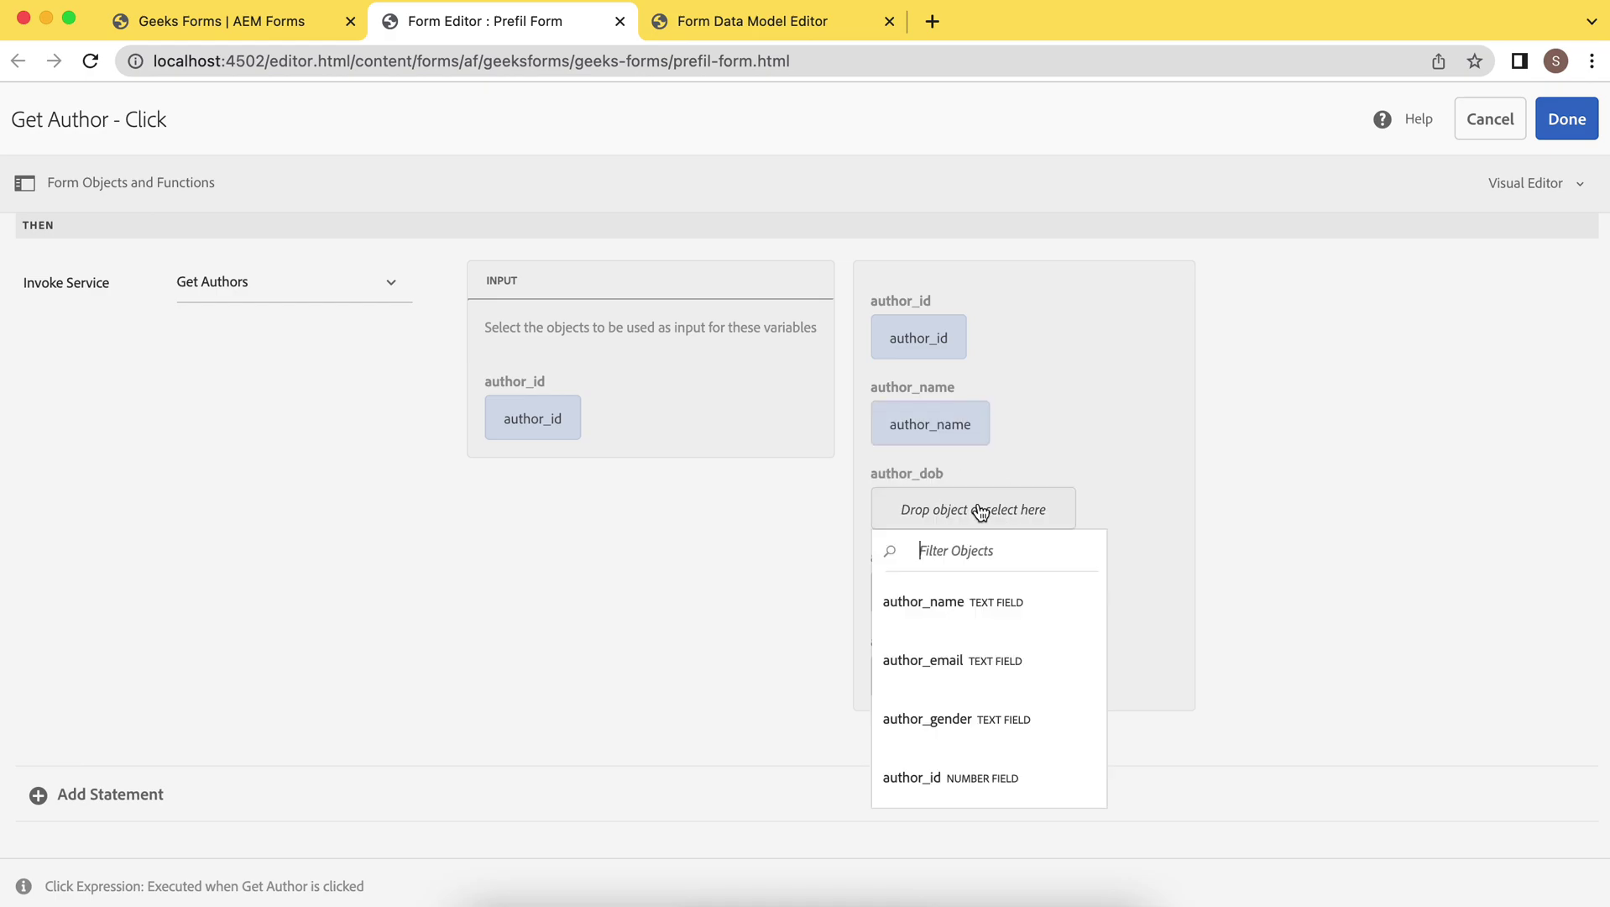
scroll(1011, 751, "down", 2)
left_click(970, 789)
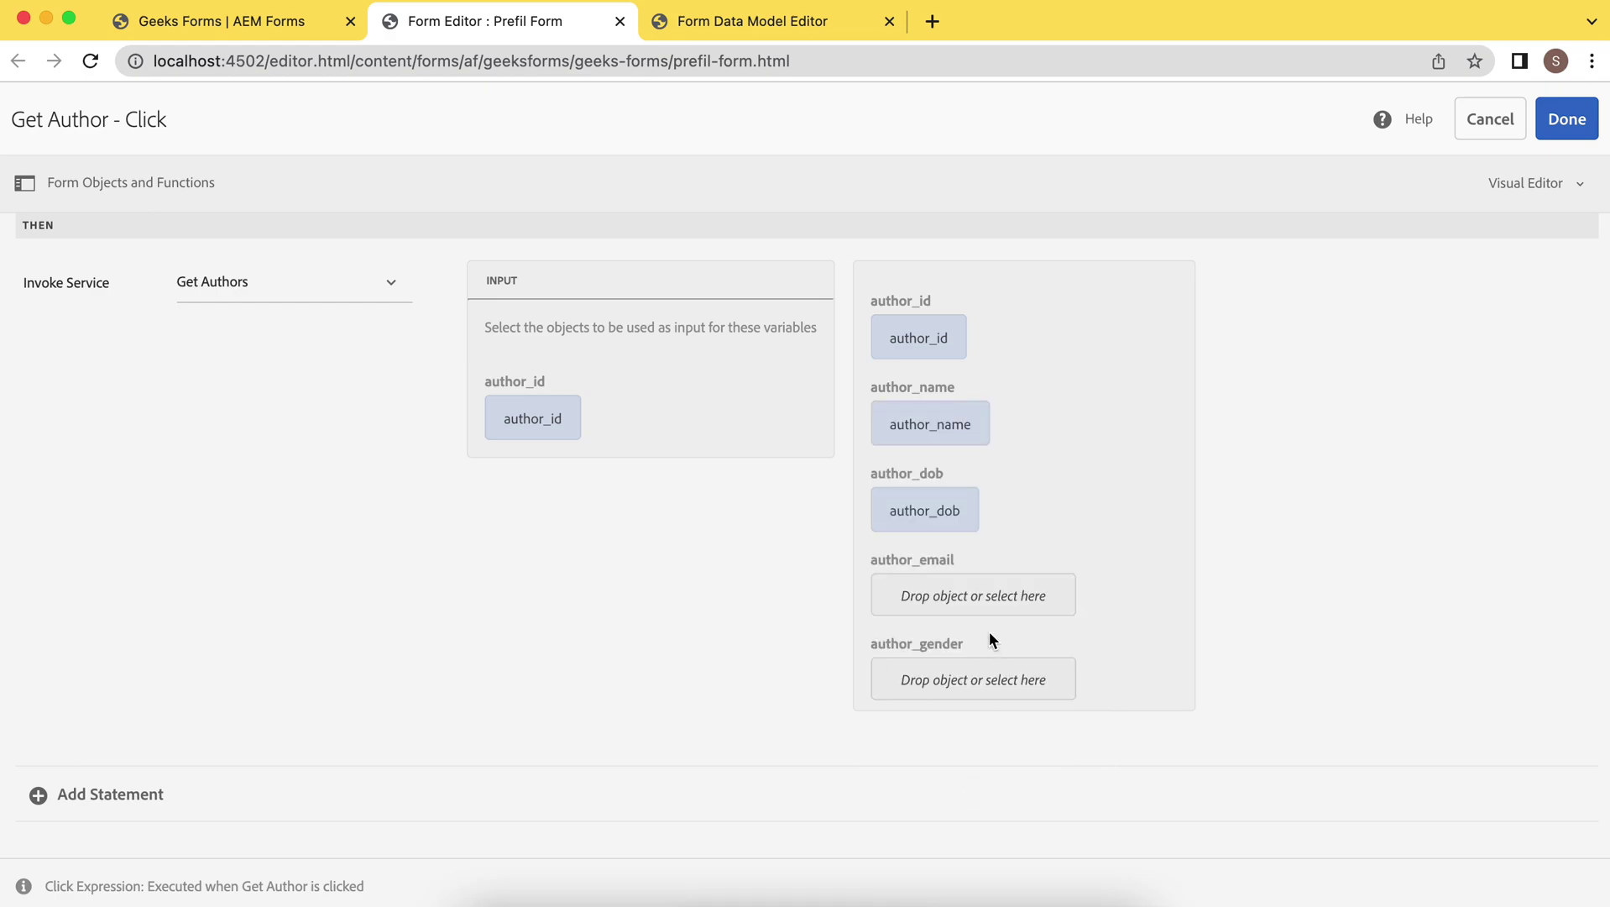
Map the author_email and author_gender outputs to their fields and save the rule
left_click(986, 609)
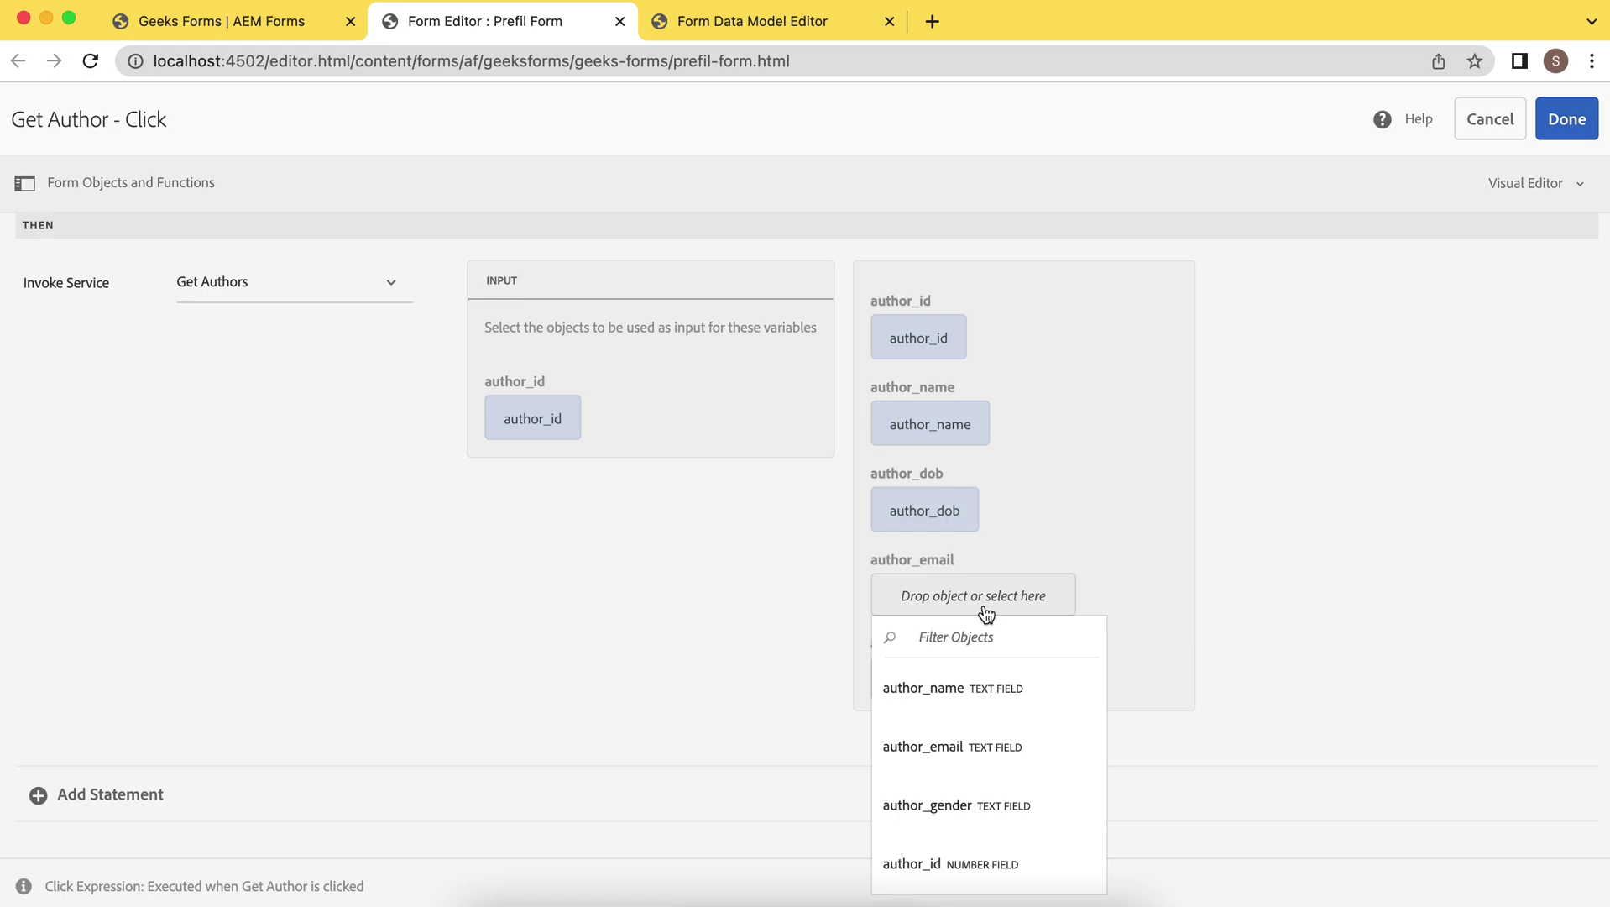
left_click(978, 740)
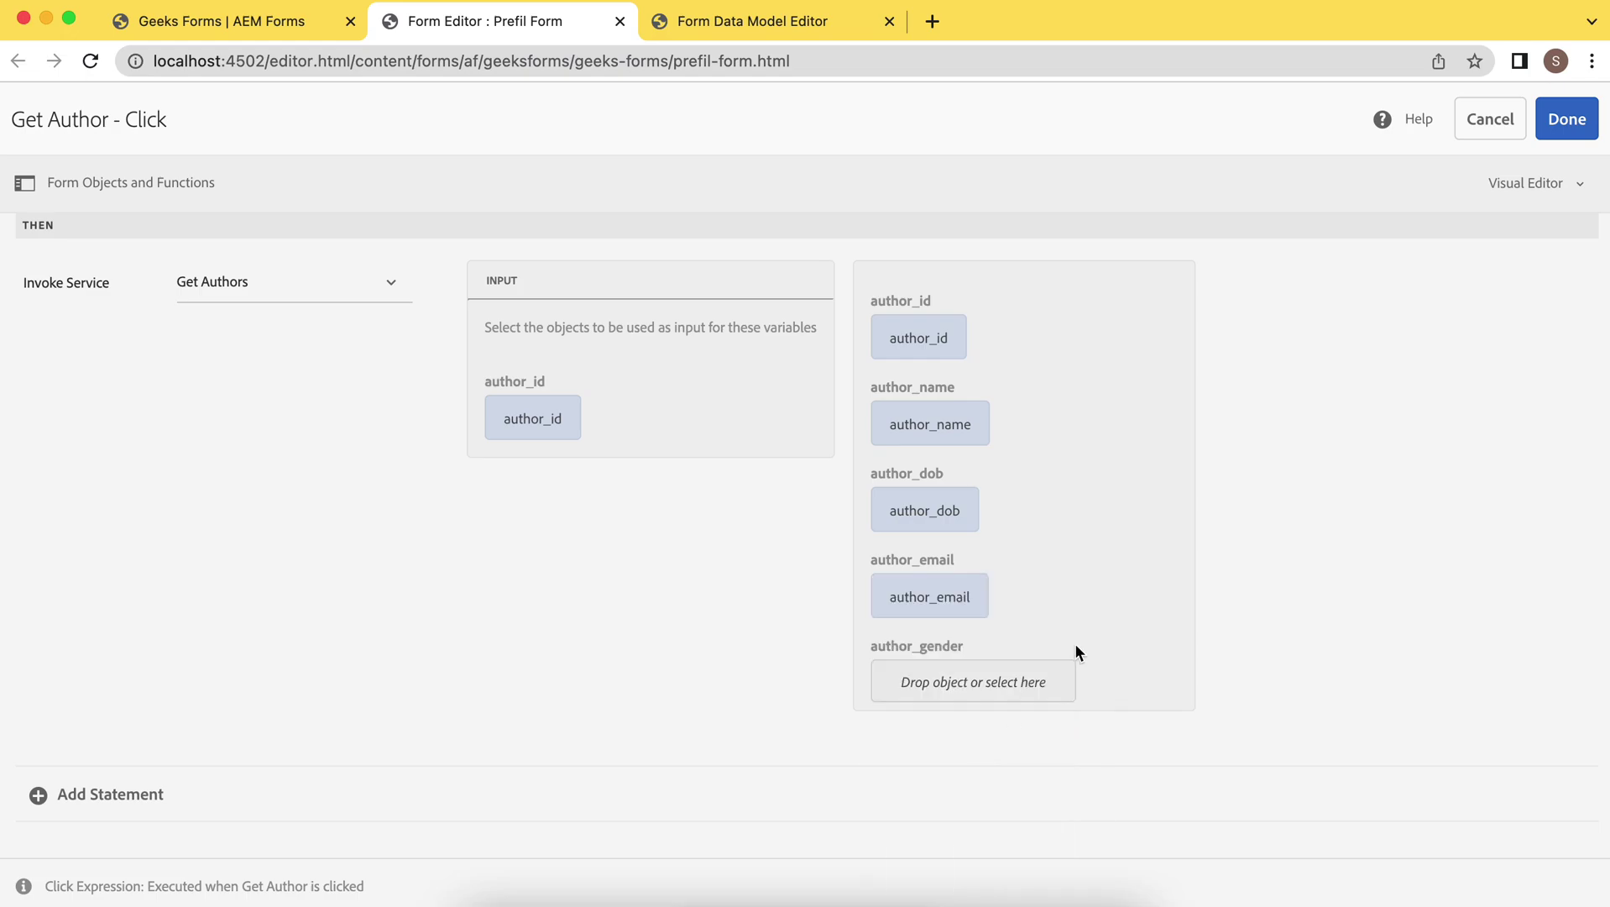
left_click(1010, 680)
scroll(1023, 593, "down", 1)
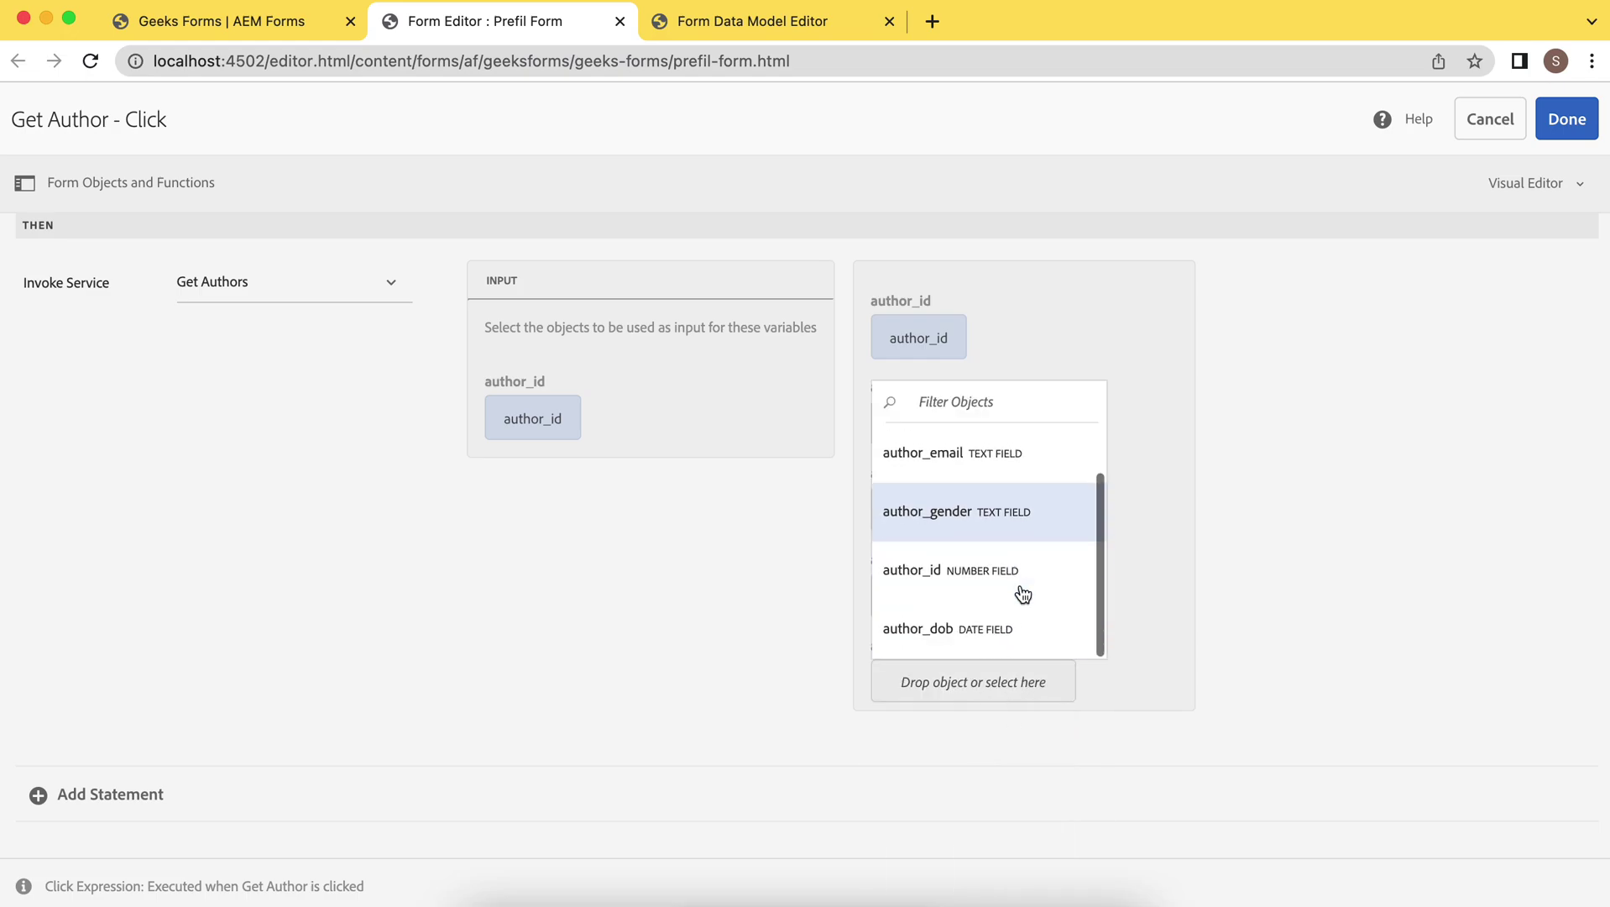
left_click(982, 507)
scroll(1285, 521, "up", 3)
scroll(1285, 515, "down", 2)
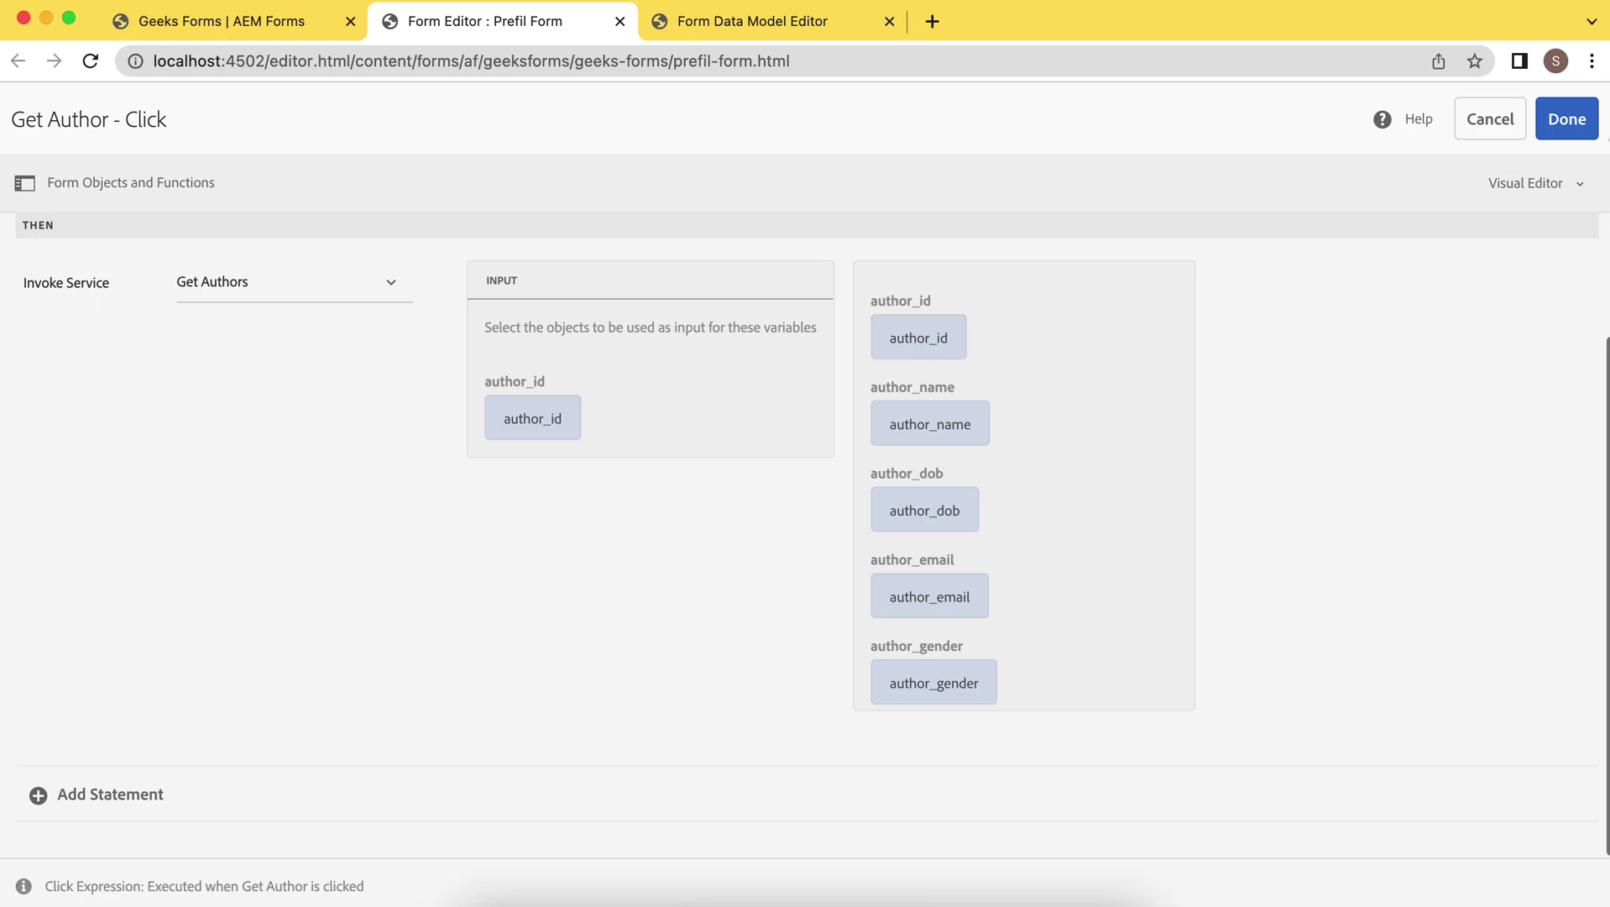
left_click(1571, 126)
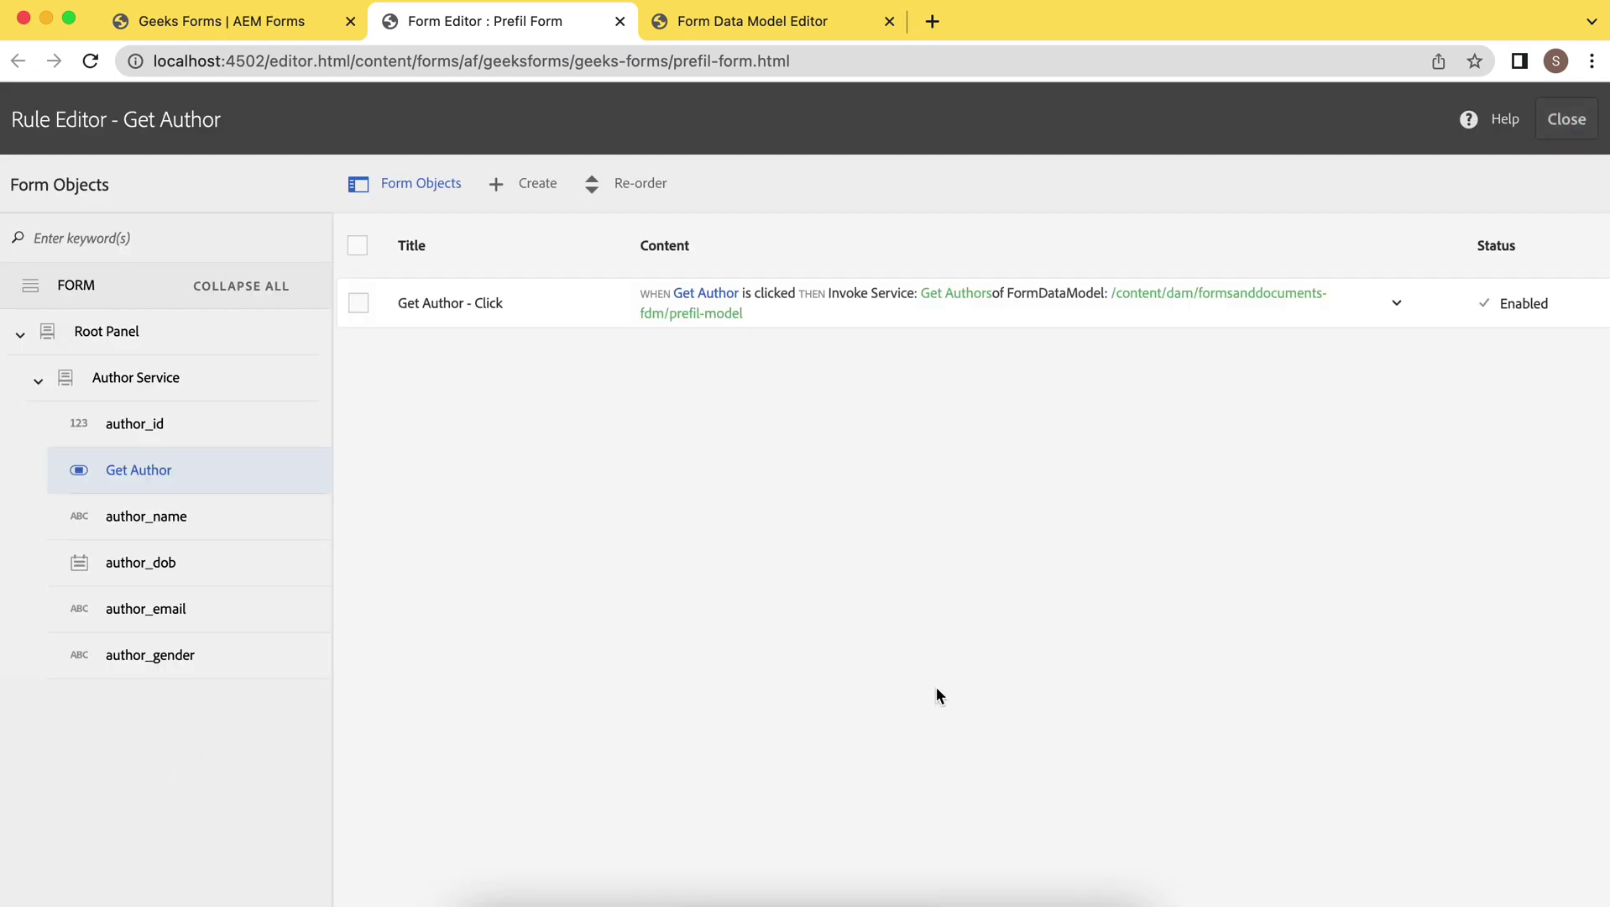
Preview Prefil Form, enter author_id 1 and fetch that author's details with Get Author
left_click(1564, 133)
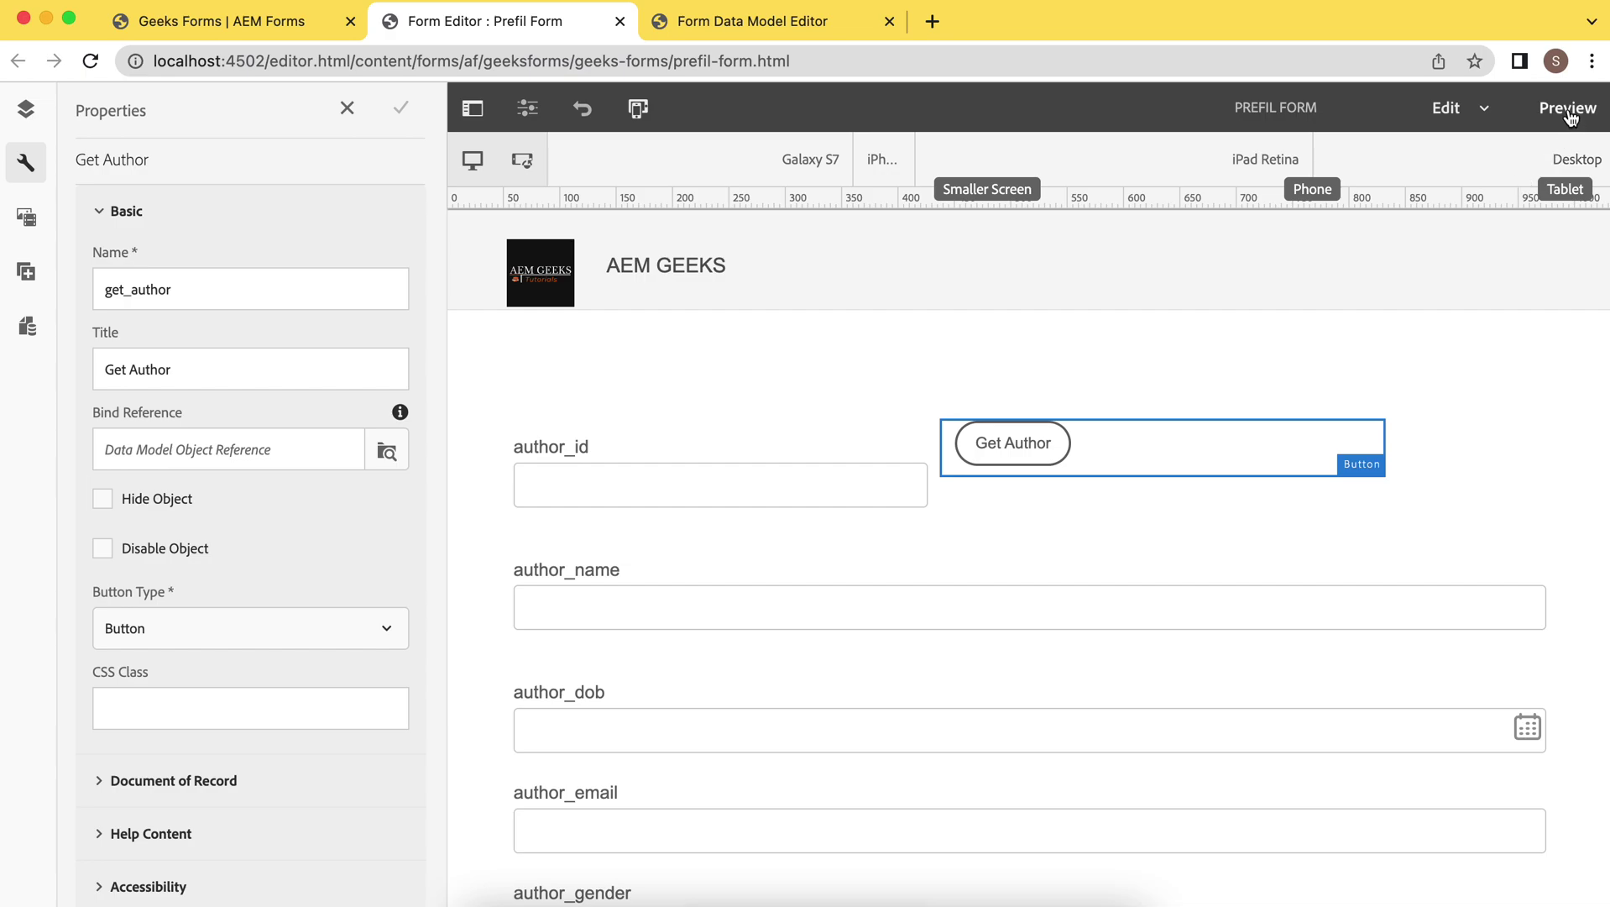
left_click(1573, 117)
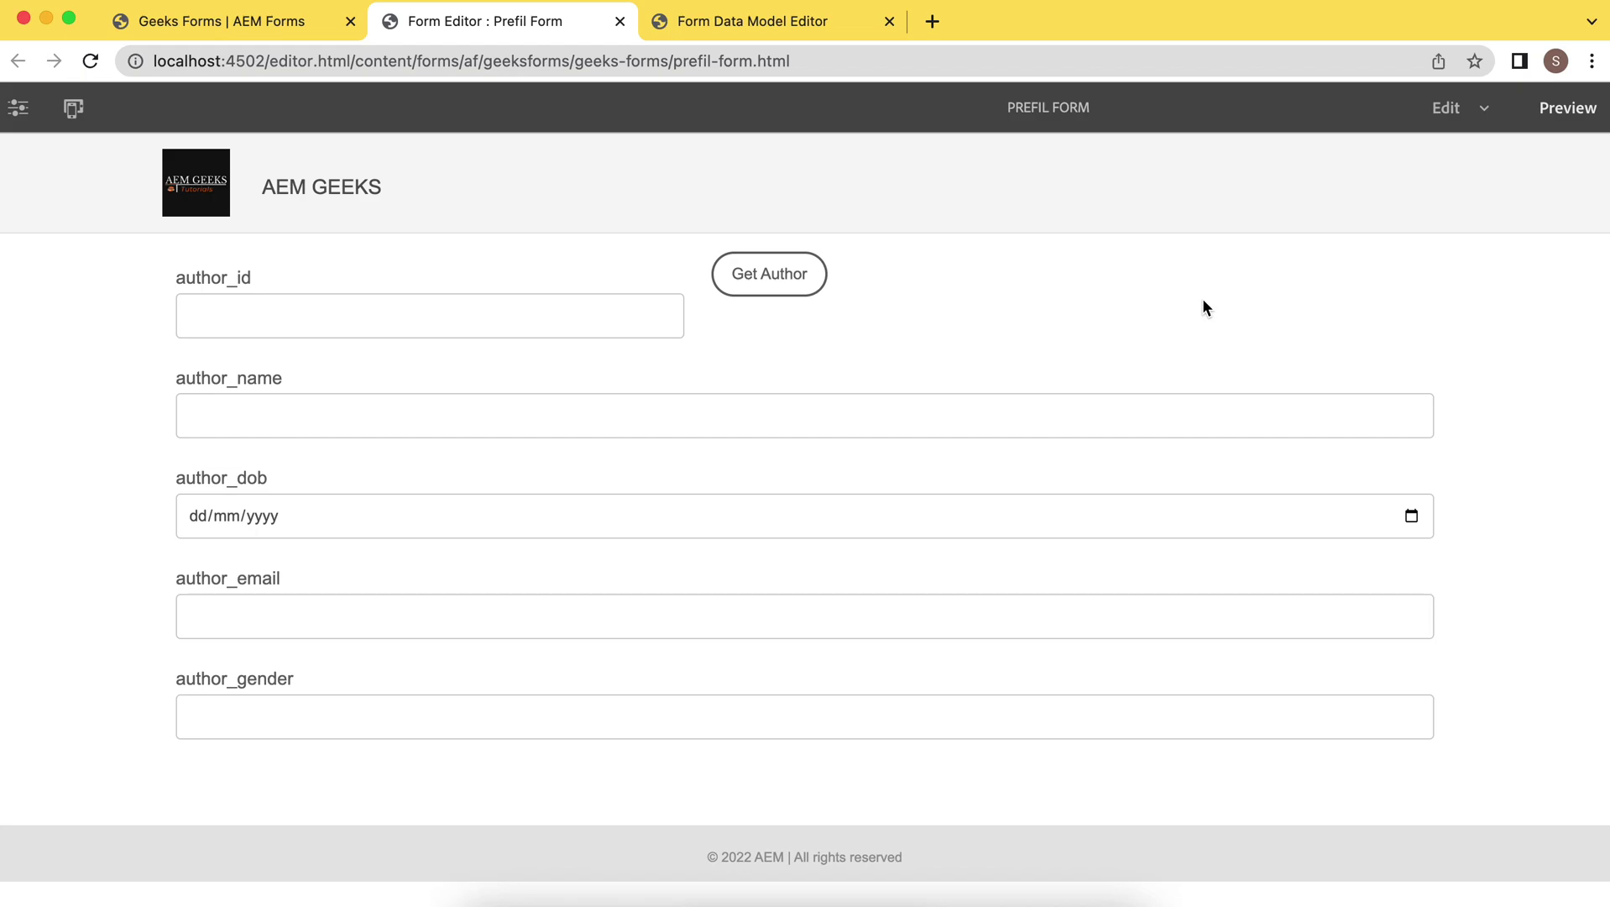
left_click(481, 310)
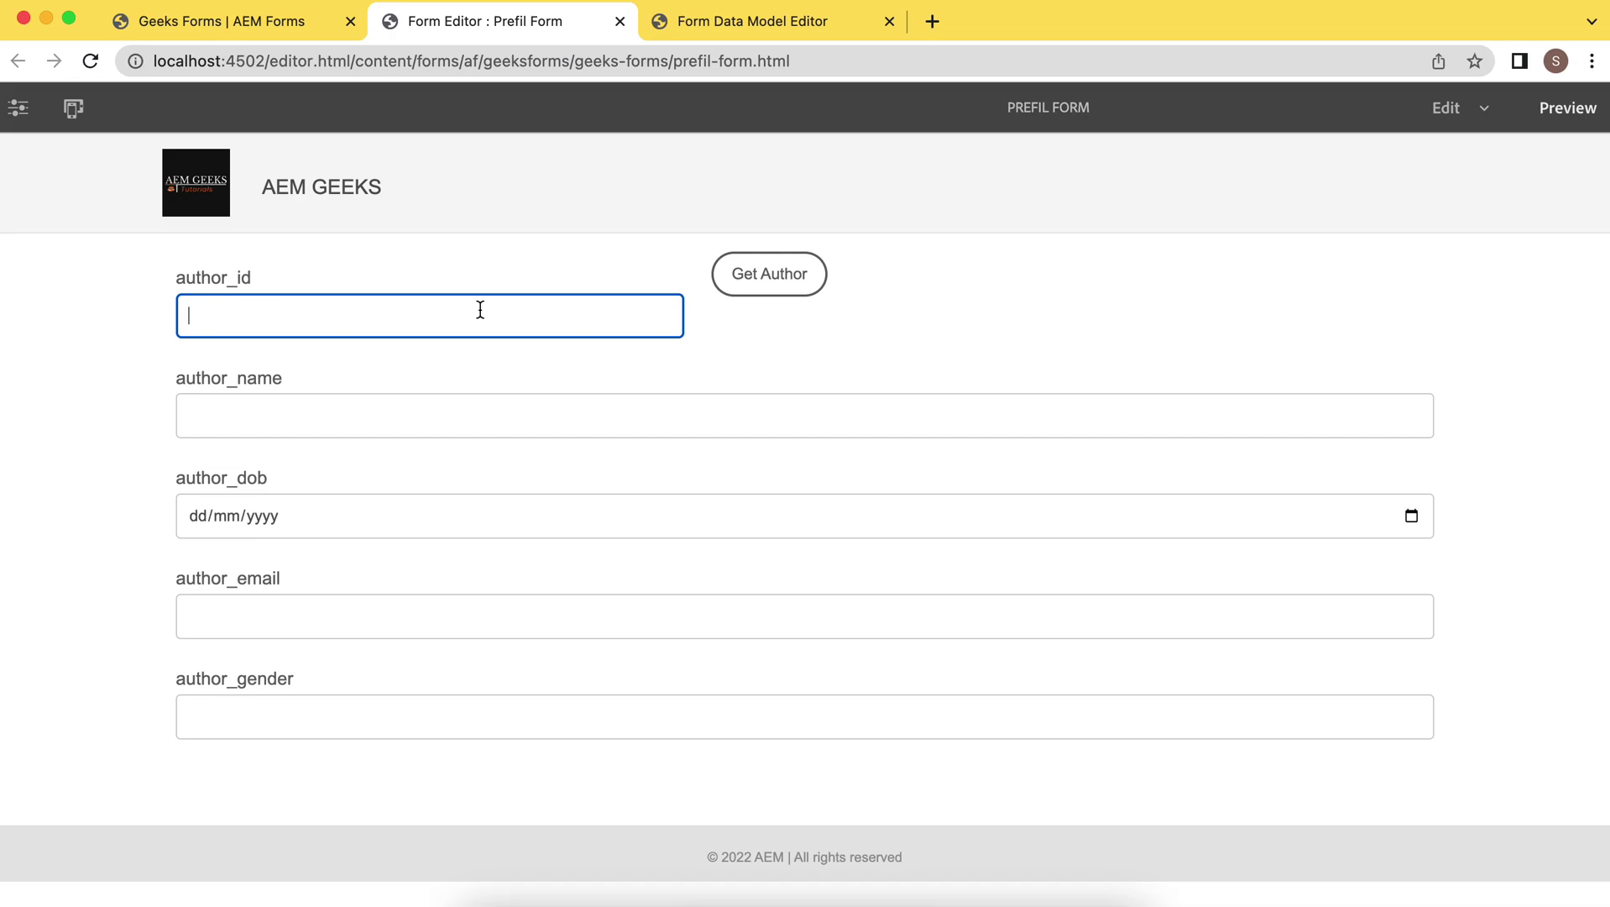
type("1")
left_click(758, 285)
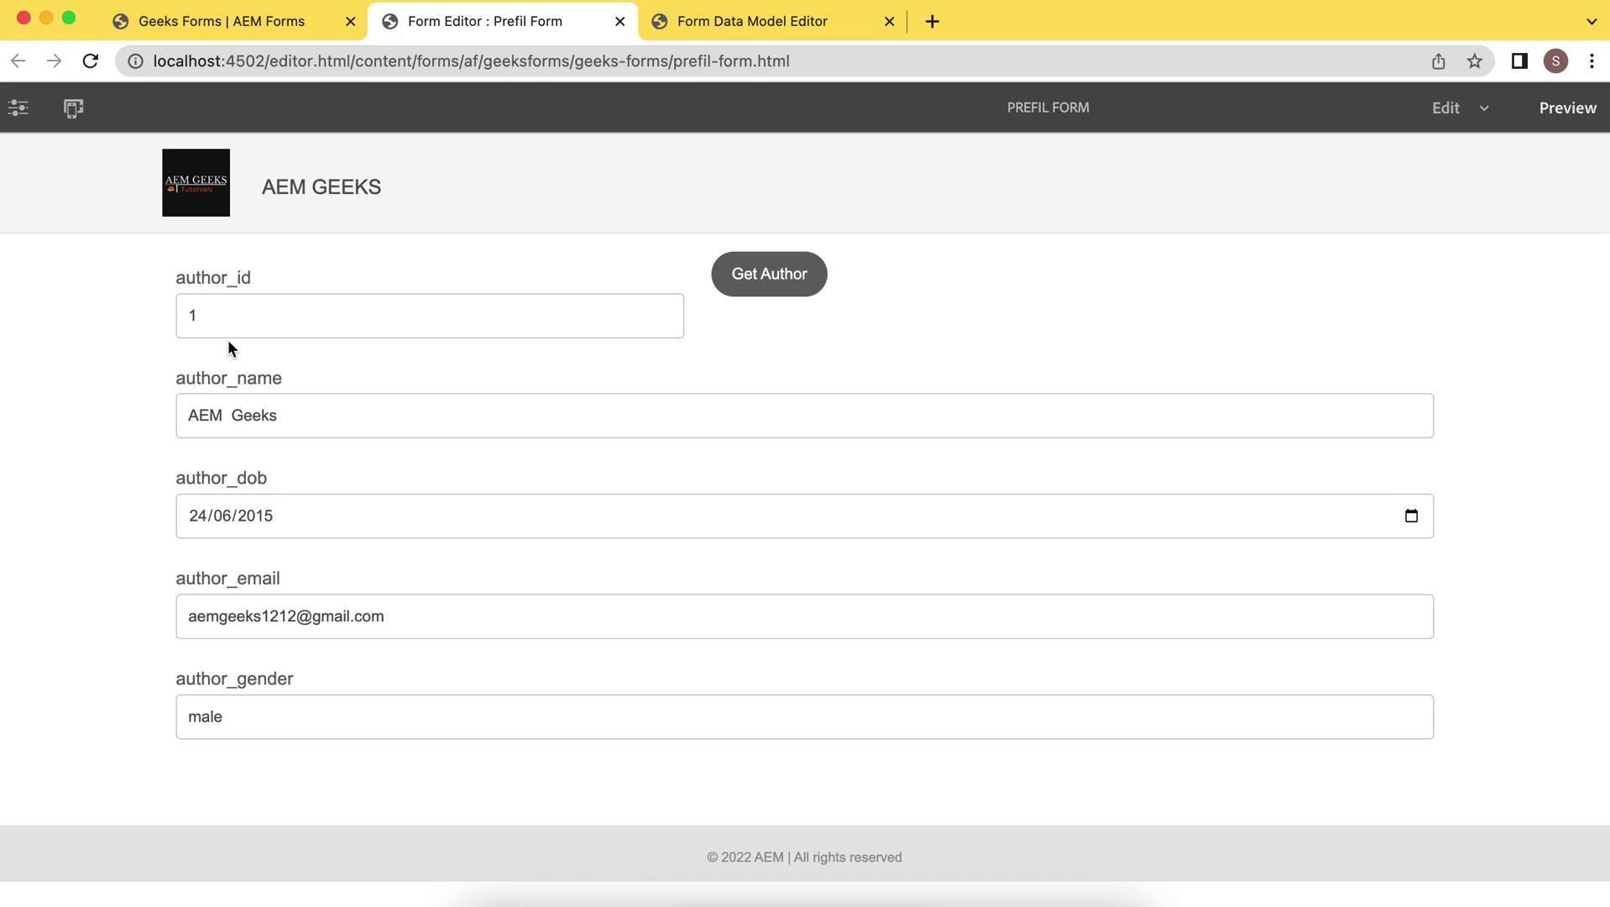
key("super+space")
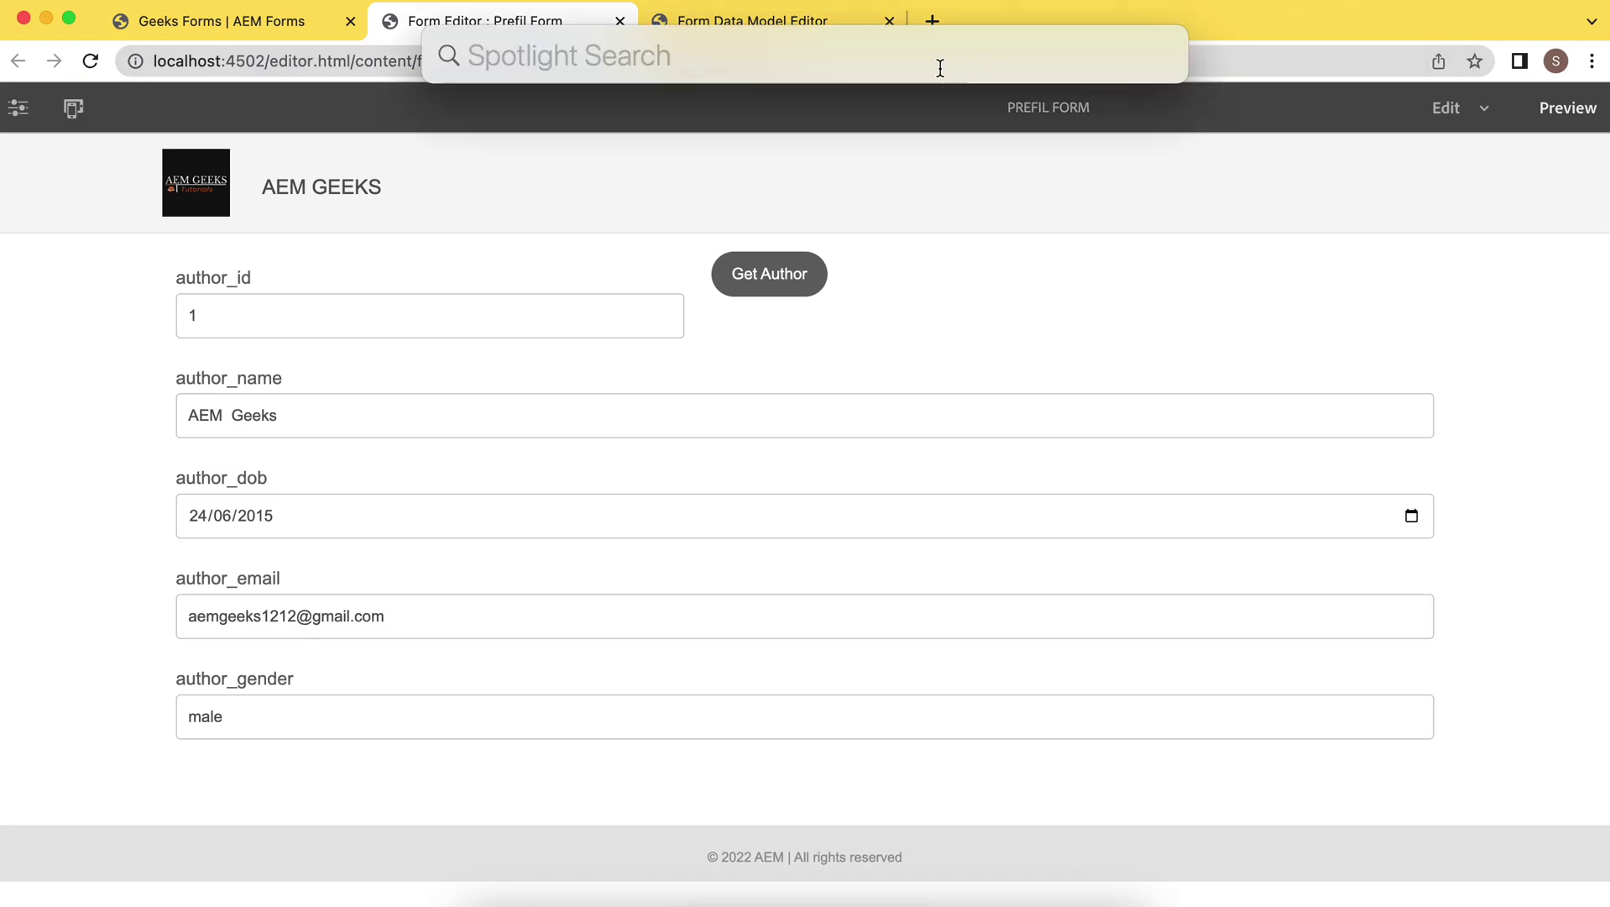
In MySQL Workbench's Local instance 3306, run 'use aemgeeks' and 'select * from authors'
type("wor")
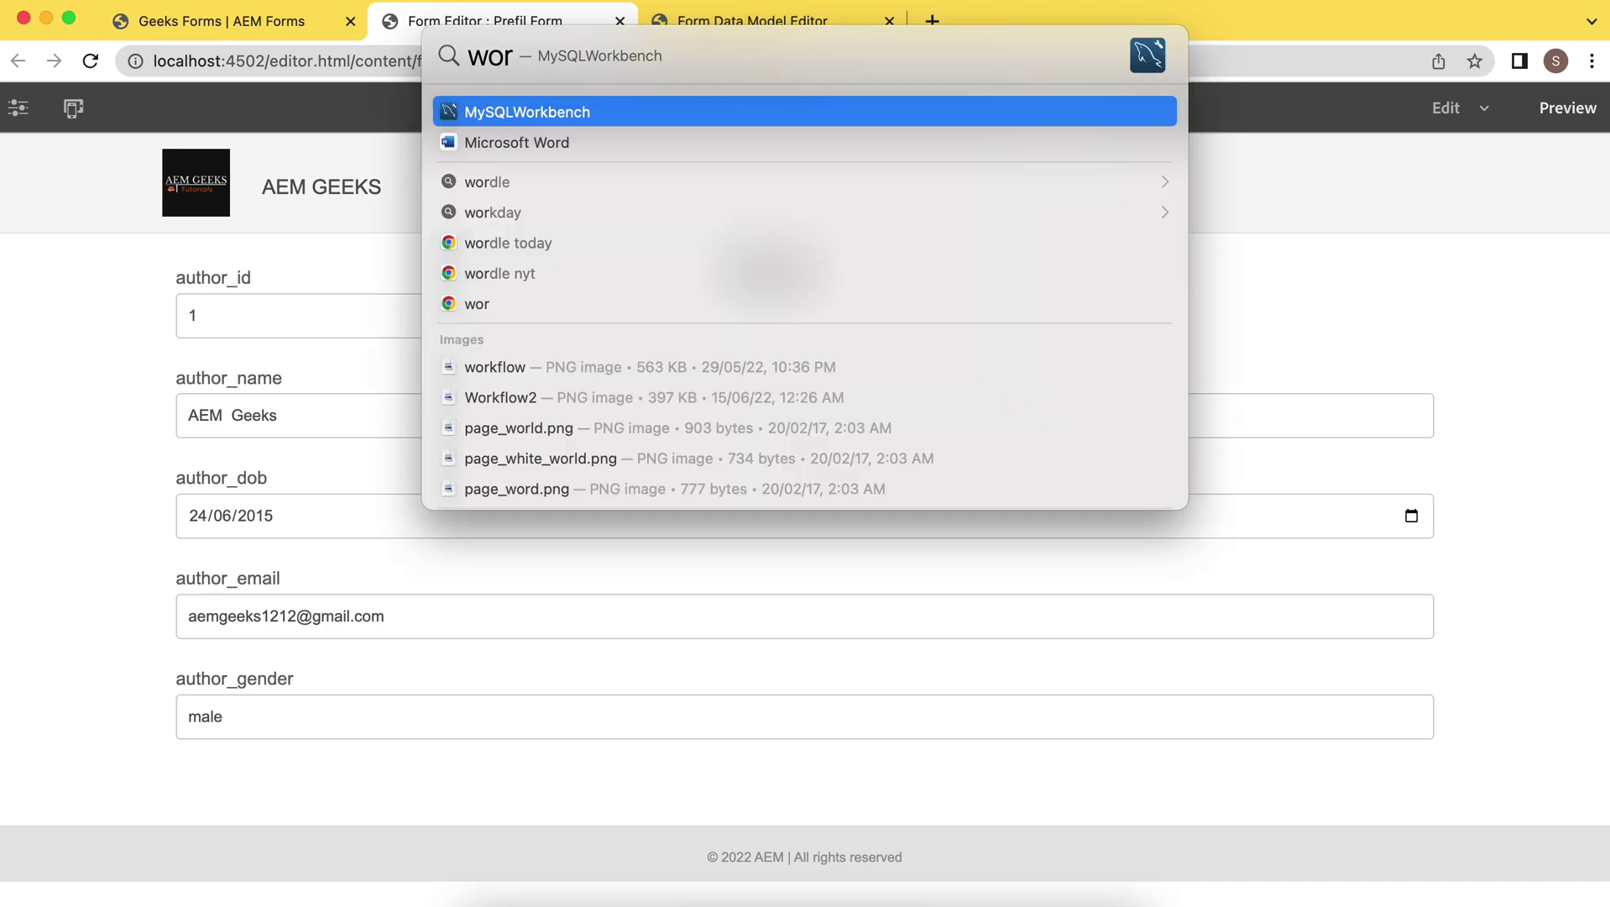
key("Return")
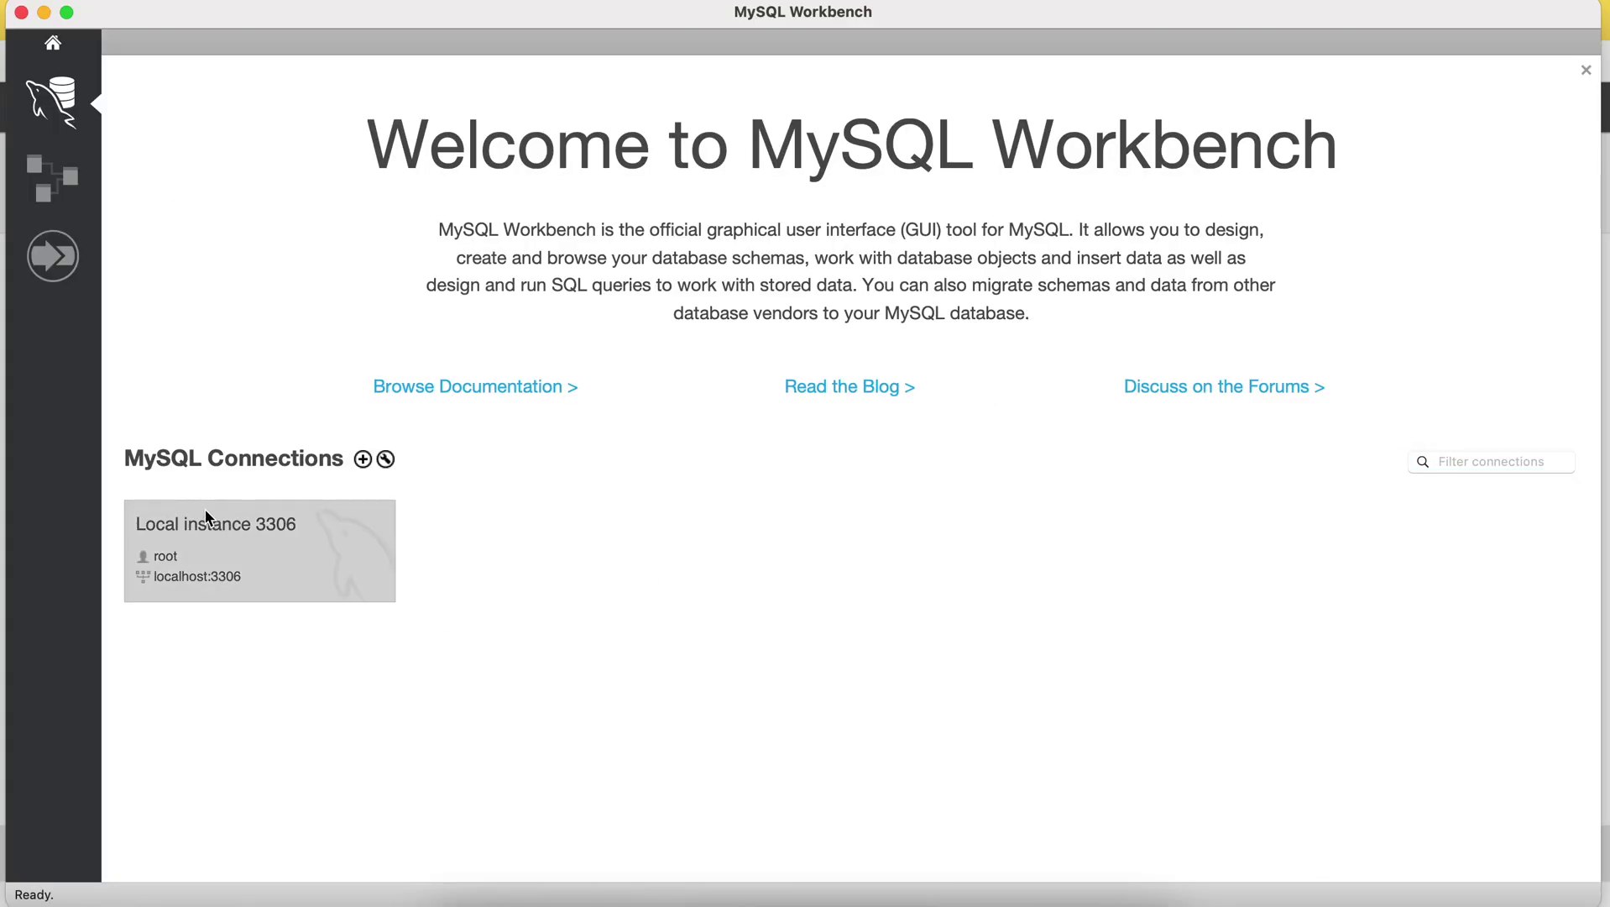
left_click(207, 515)
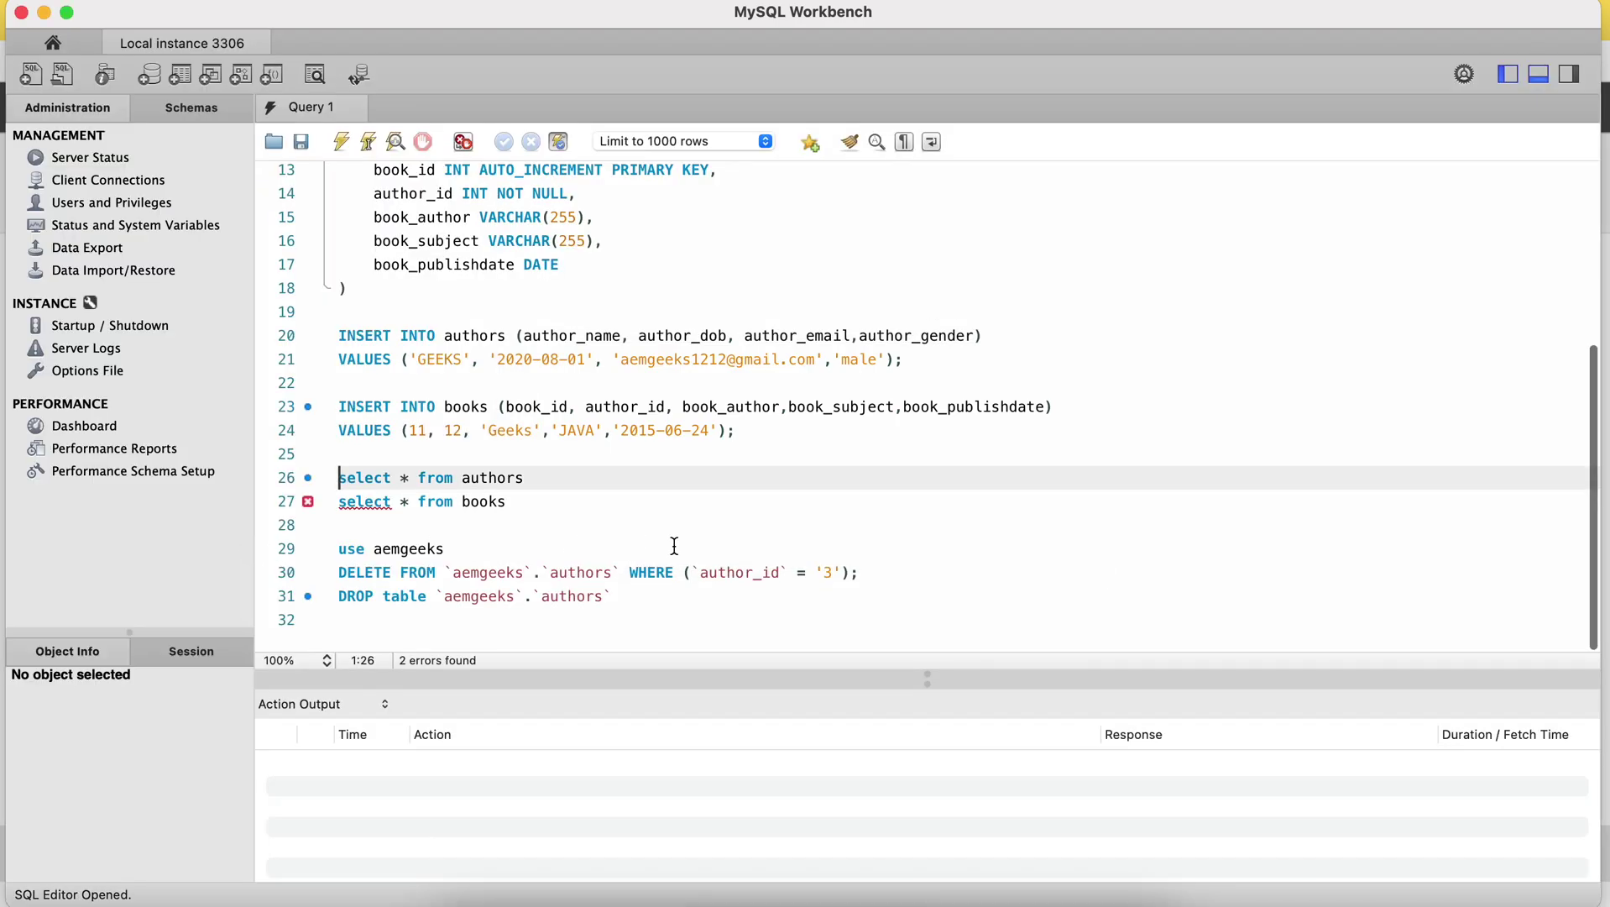
left_click_drag(479, 552, 320, 551)
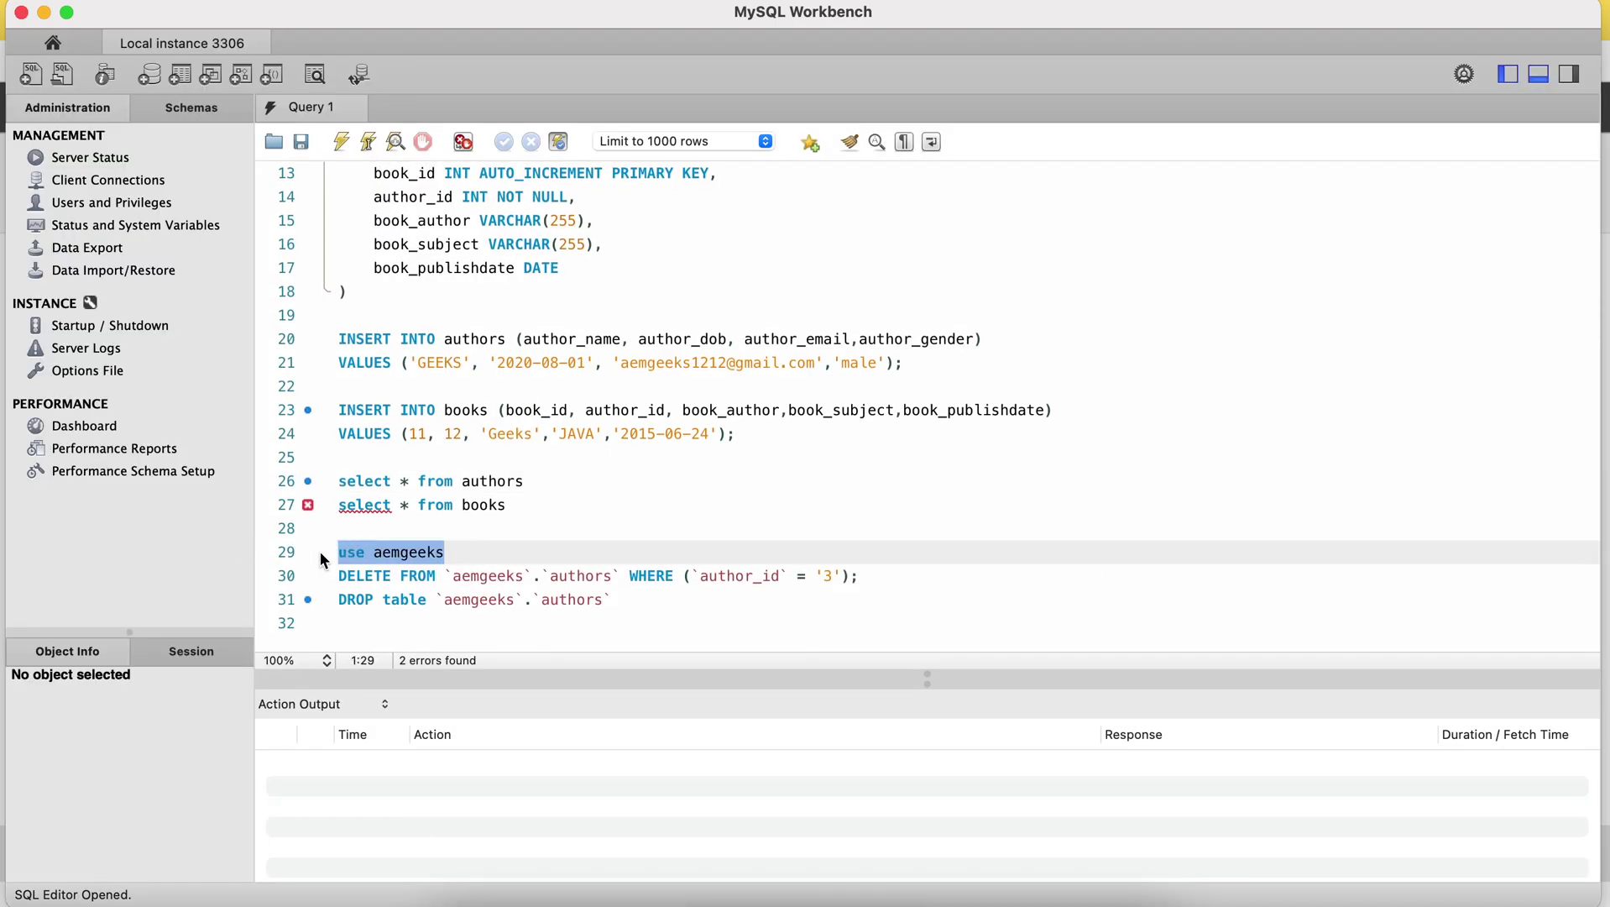
left_click(343, 142)
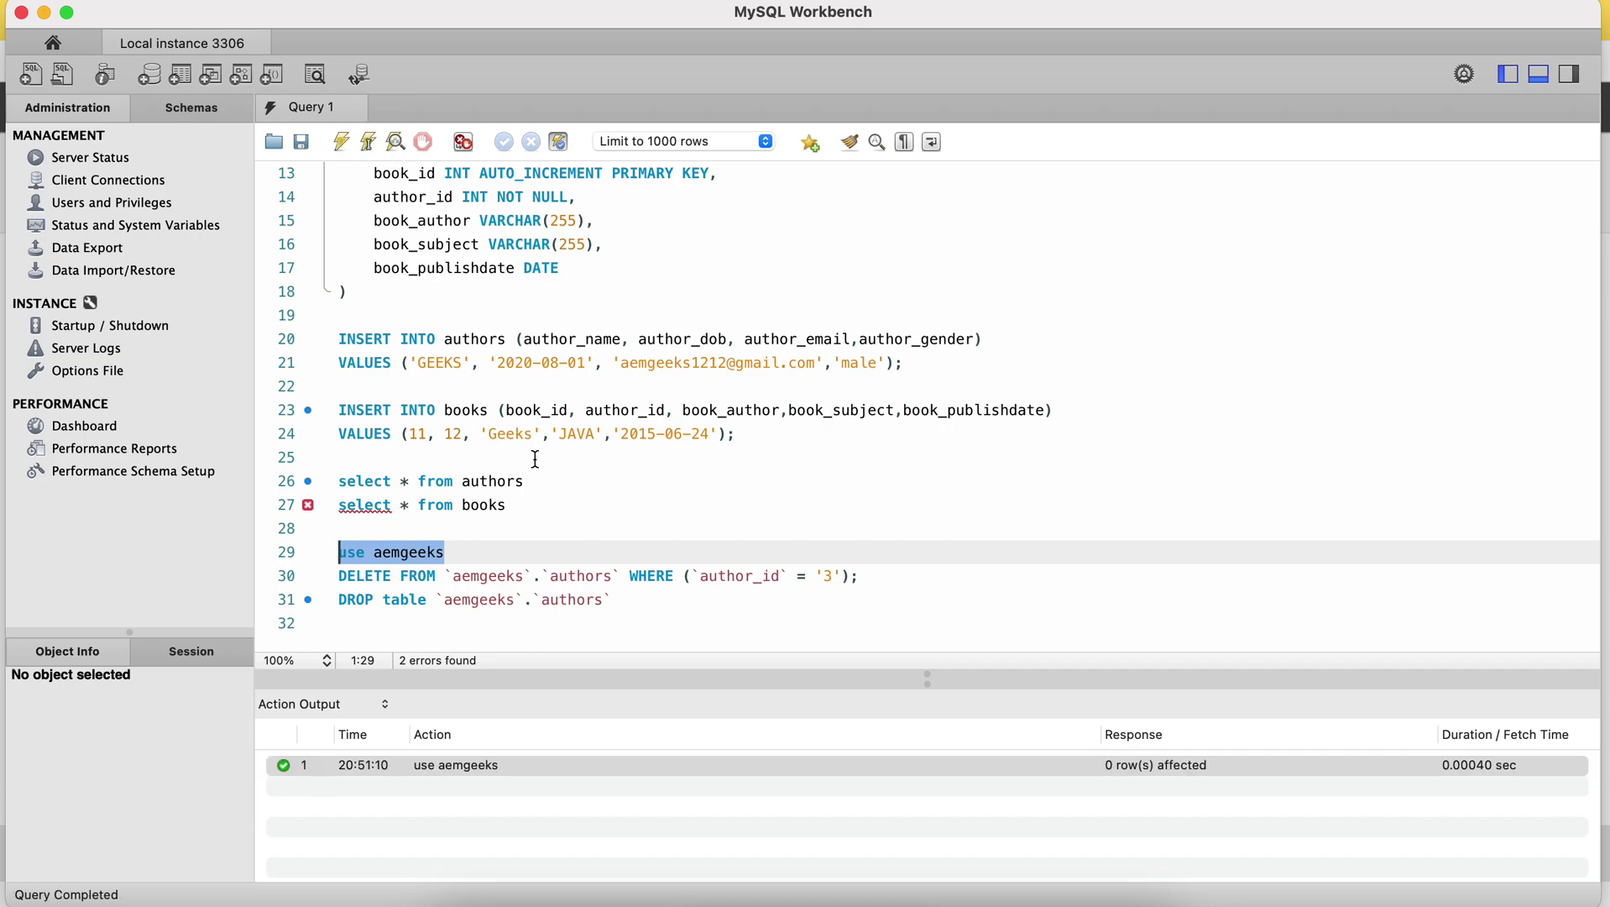
left_click_drag(526, 480, 329, 480)
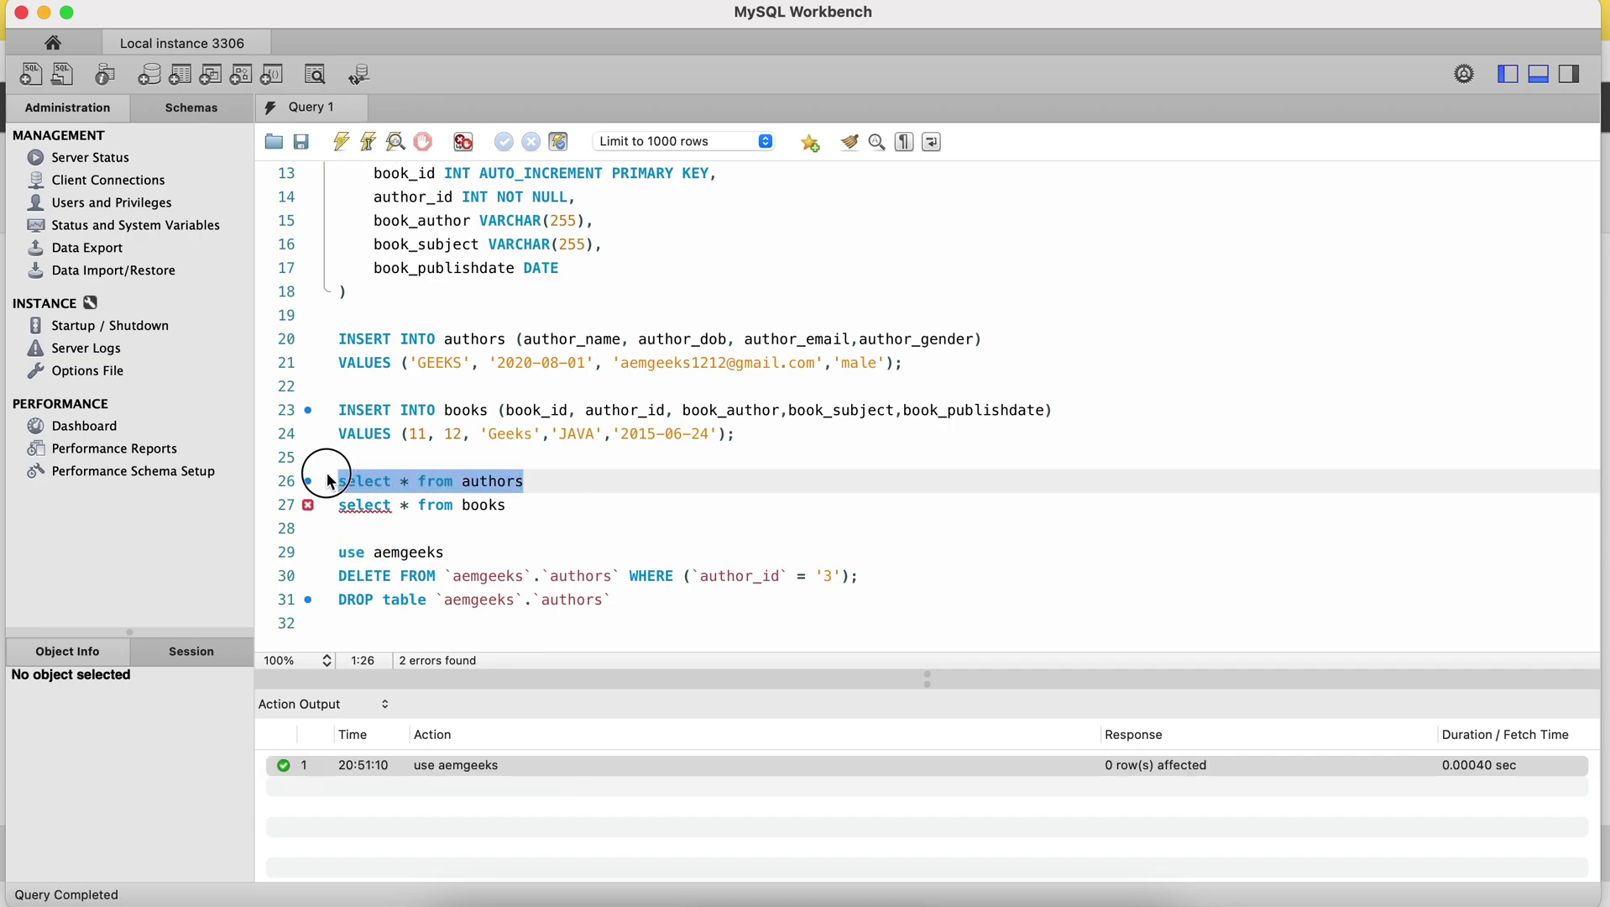
left_click(338, 150)
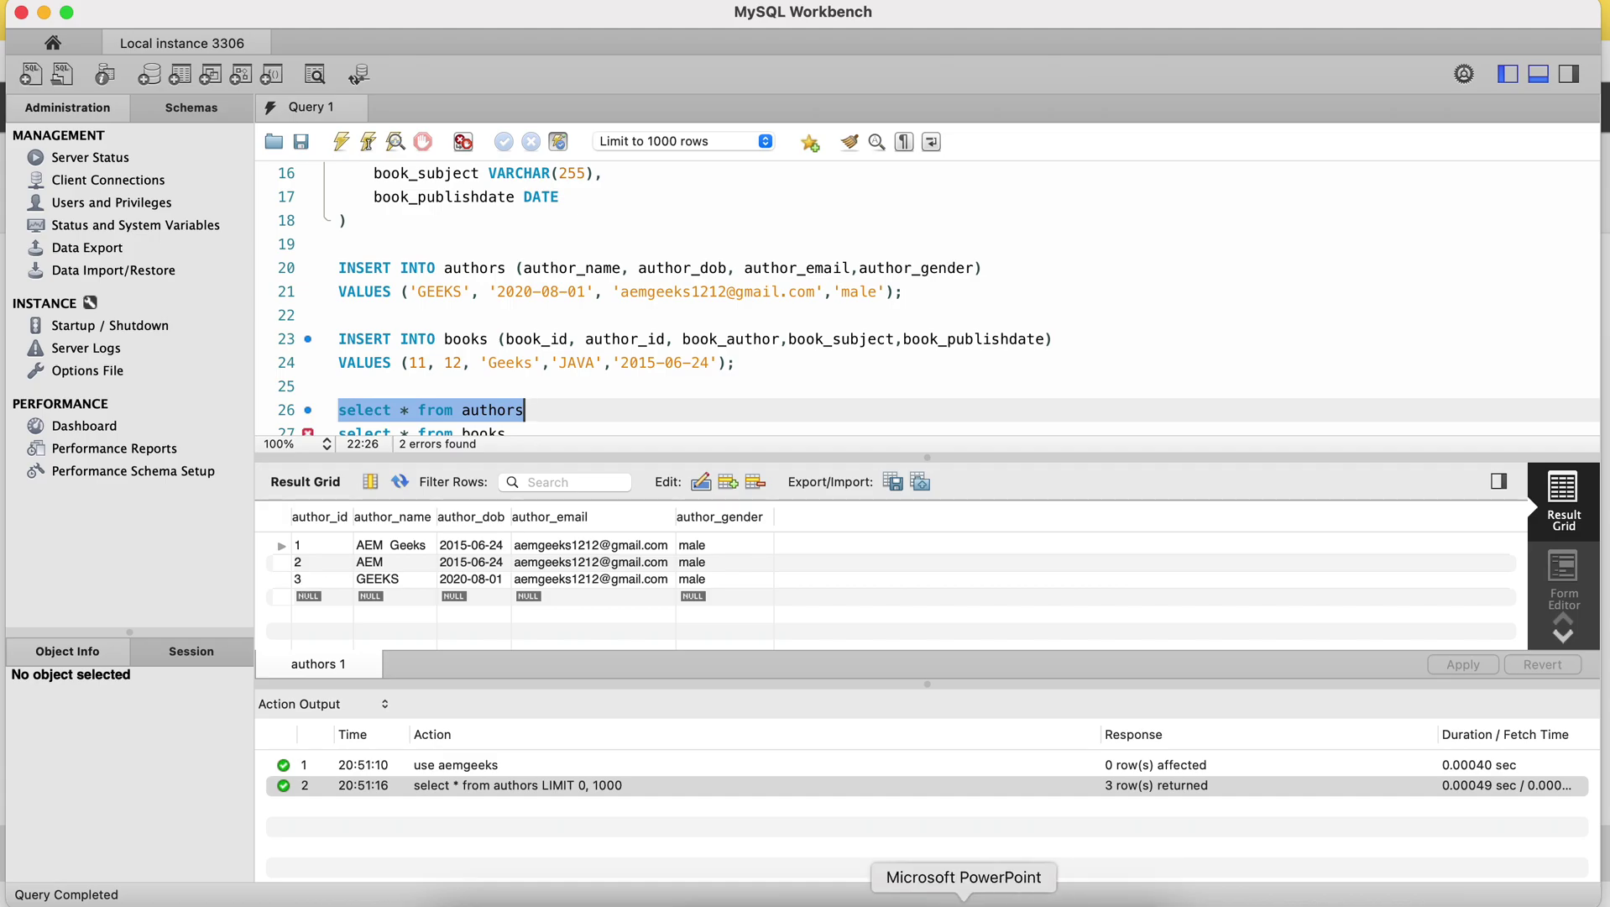
left_click(912, 901)
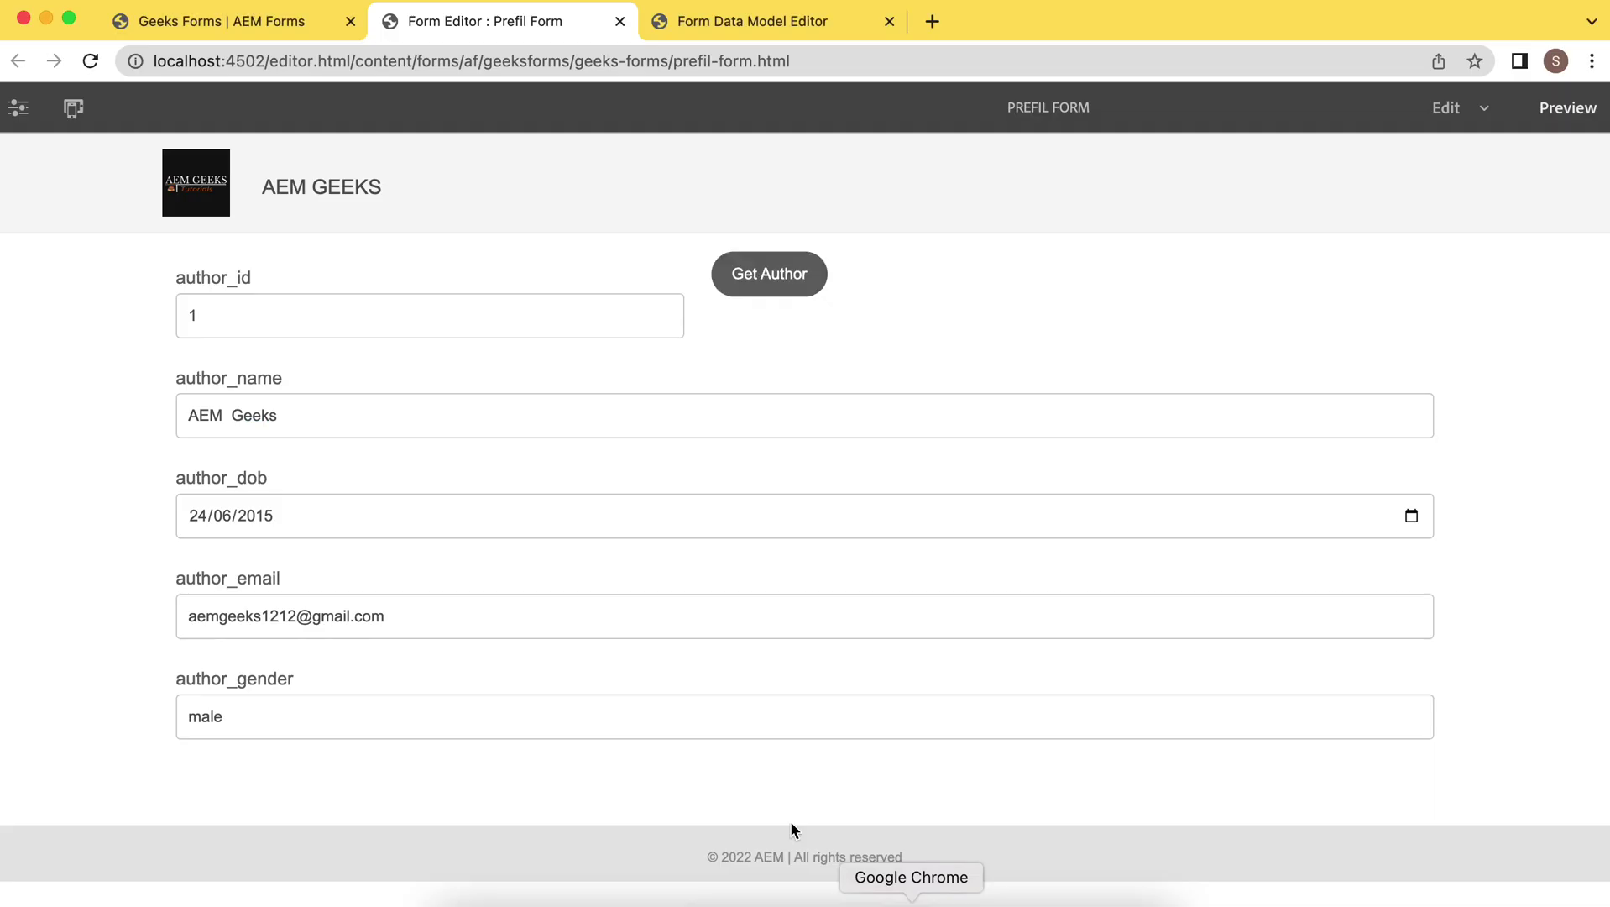
Change author_id to 3 and fetch that author's record with Get Author
left_click(271, 335)
key("BackSpace")
type("3")
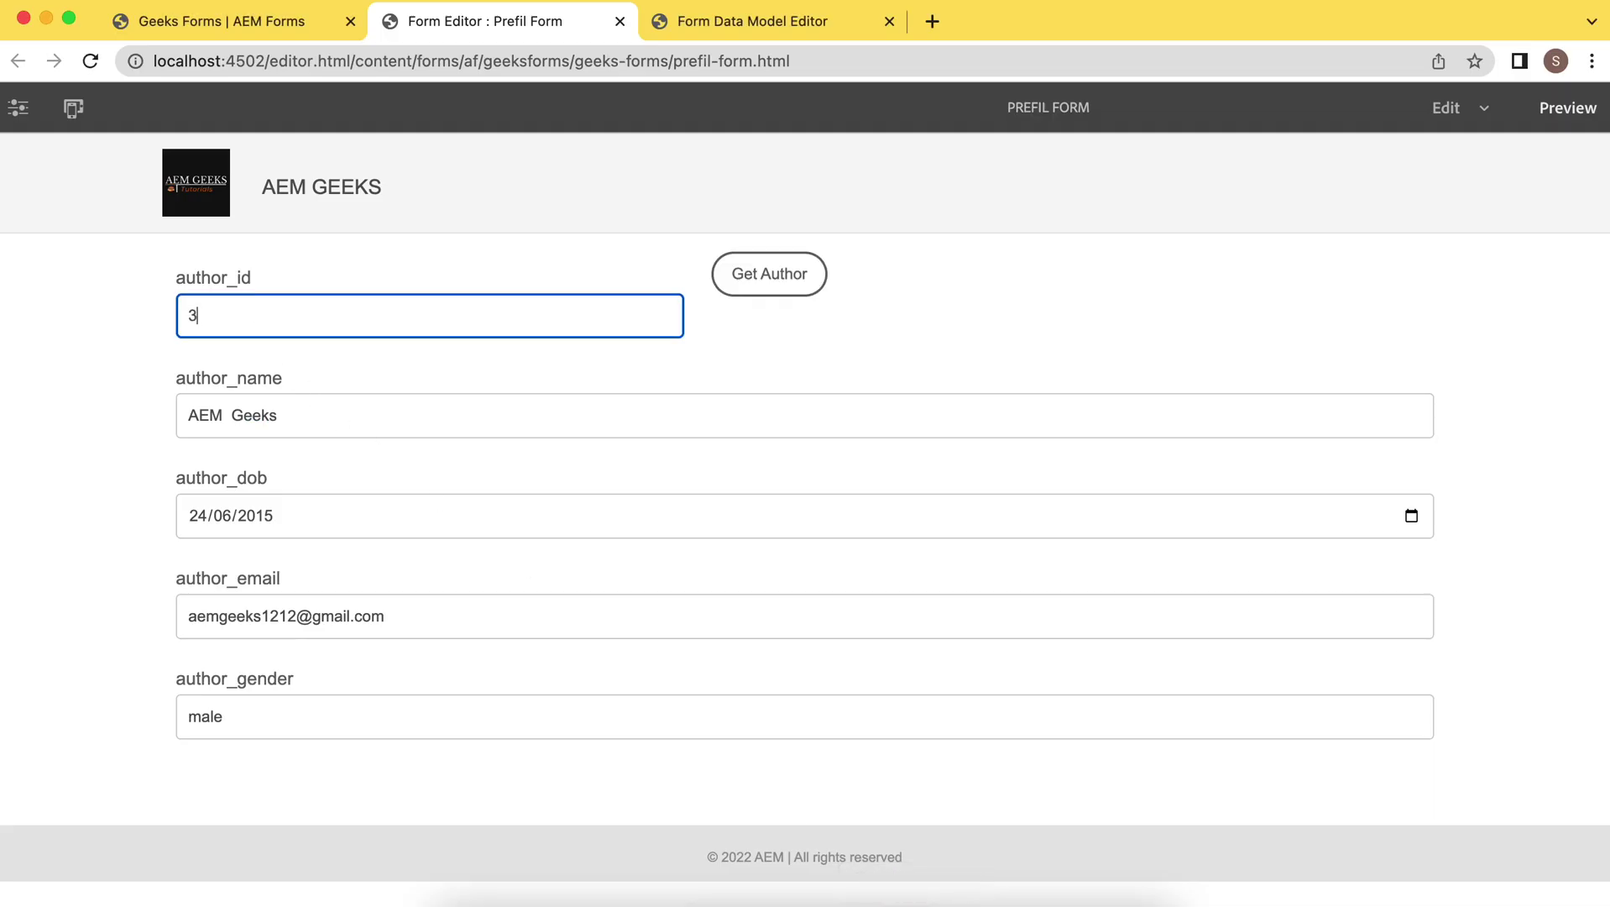
left_click(780, 285)
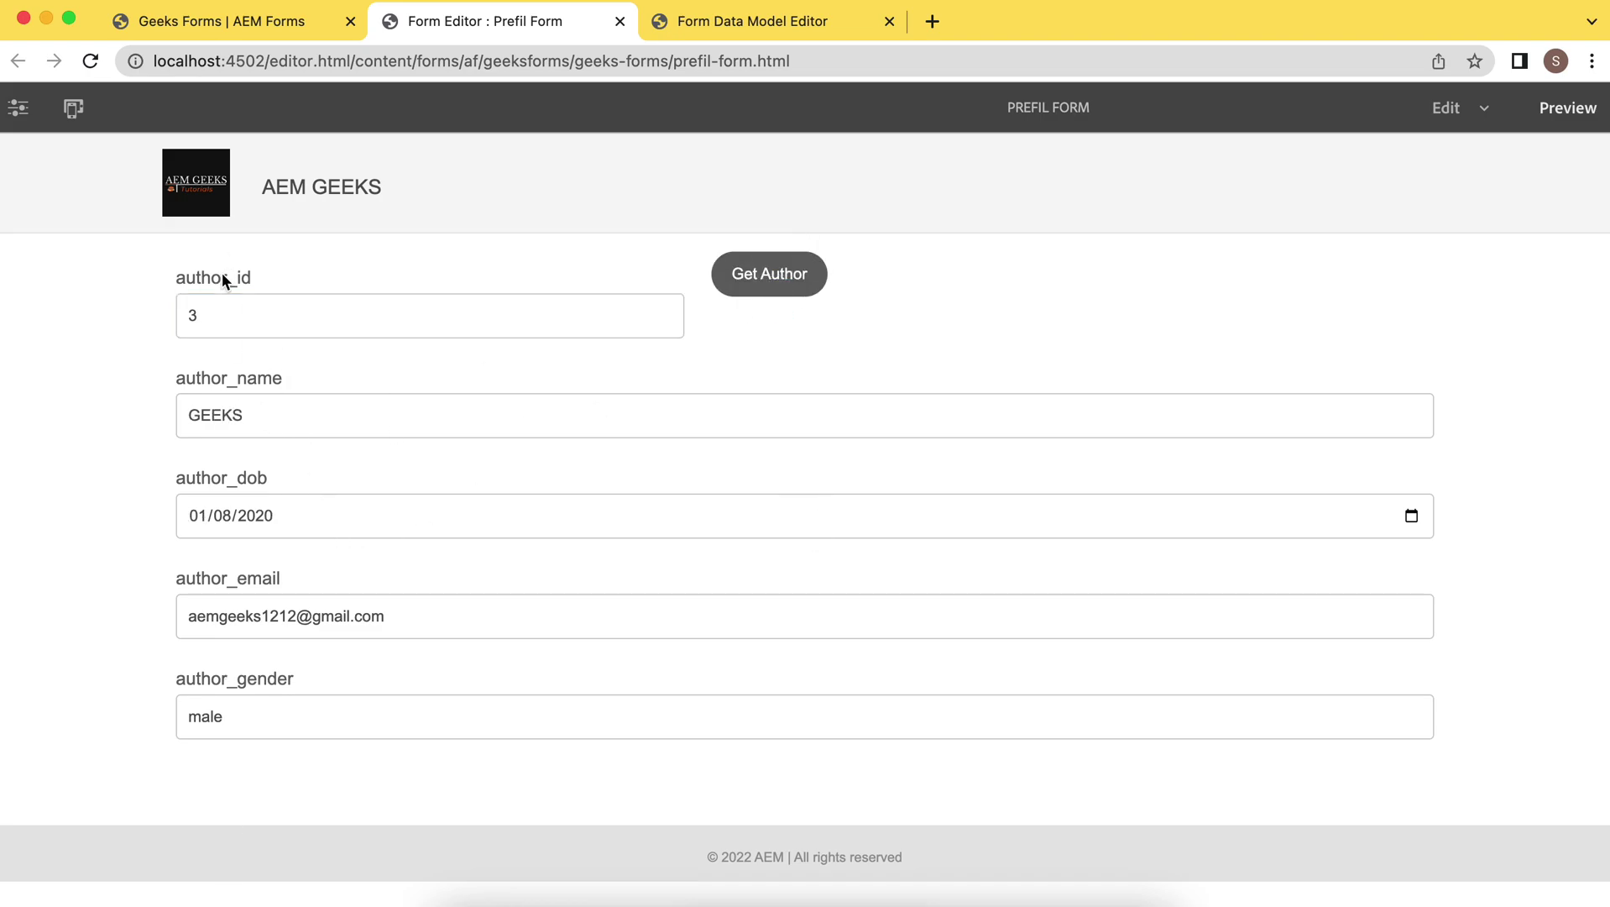